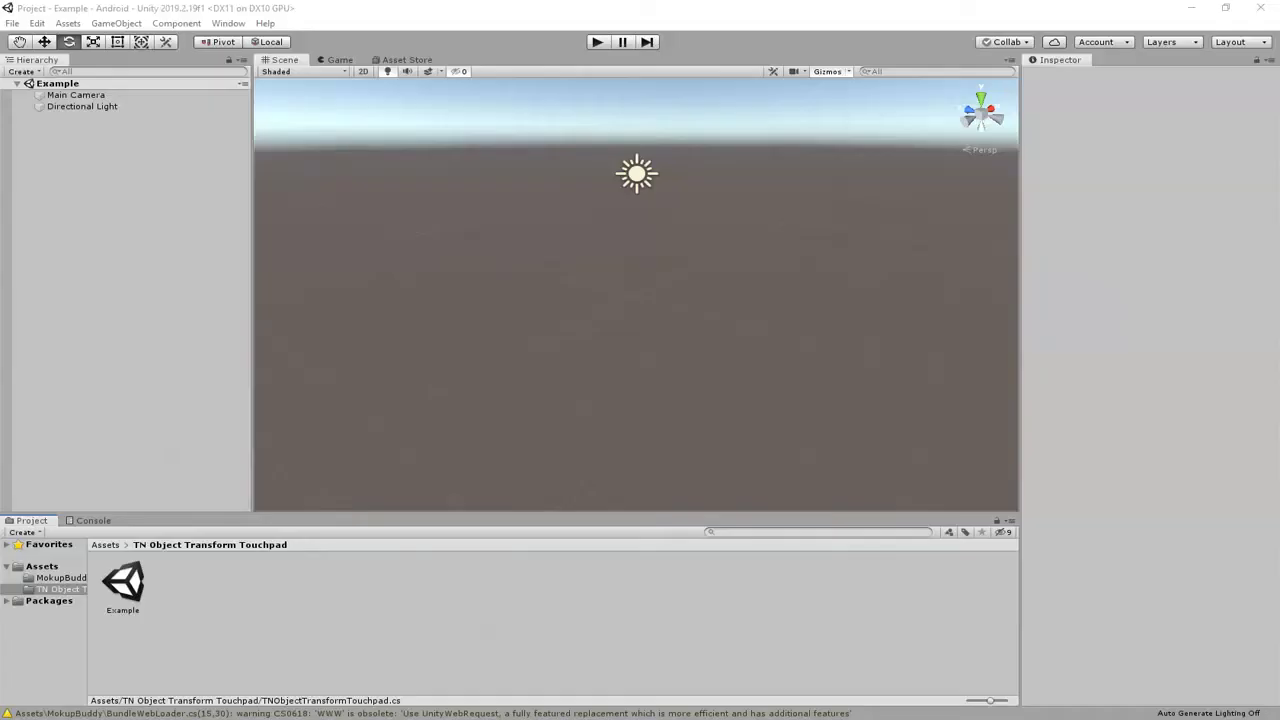
Bring the Unity editor forward with the Example scene and TN Object Transform Touchpad folder
left_click(431, 597)
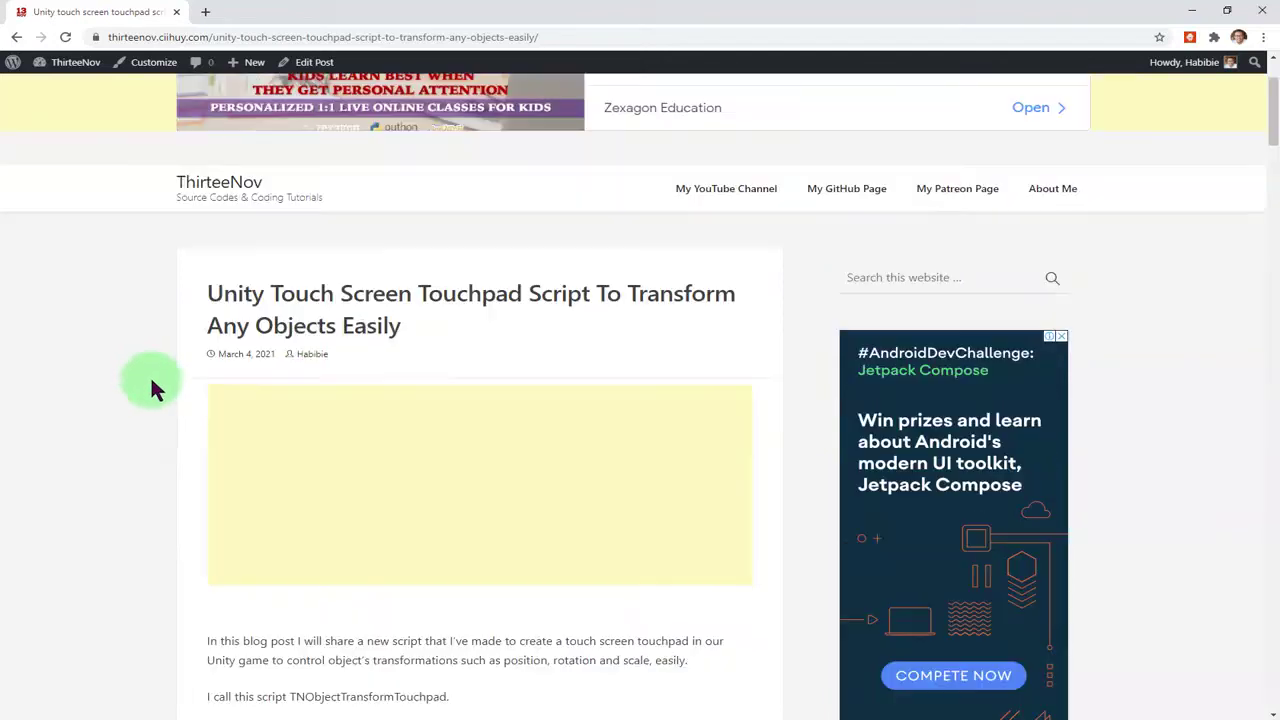
Copy the name TNObjectTransformTouchpad from the blog post's code block, then go back to Unity
scroll(355, 408, "down", 5)
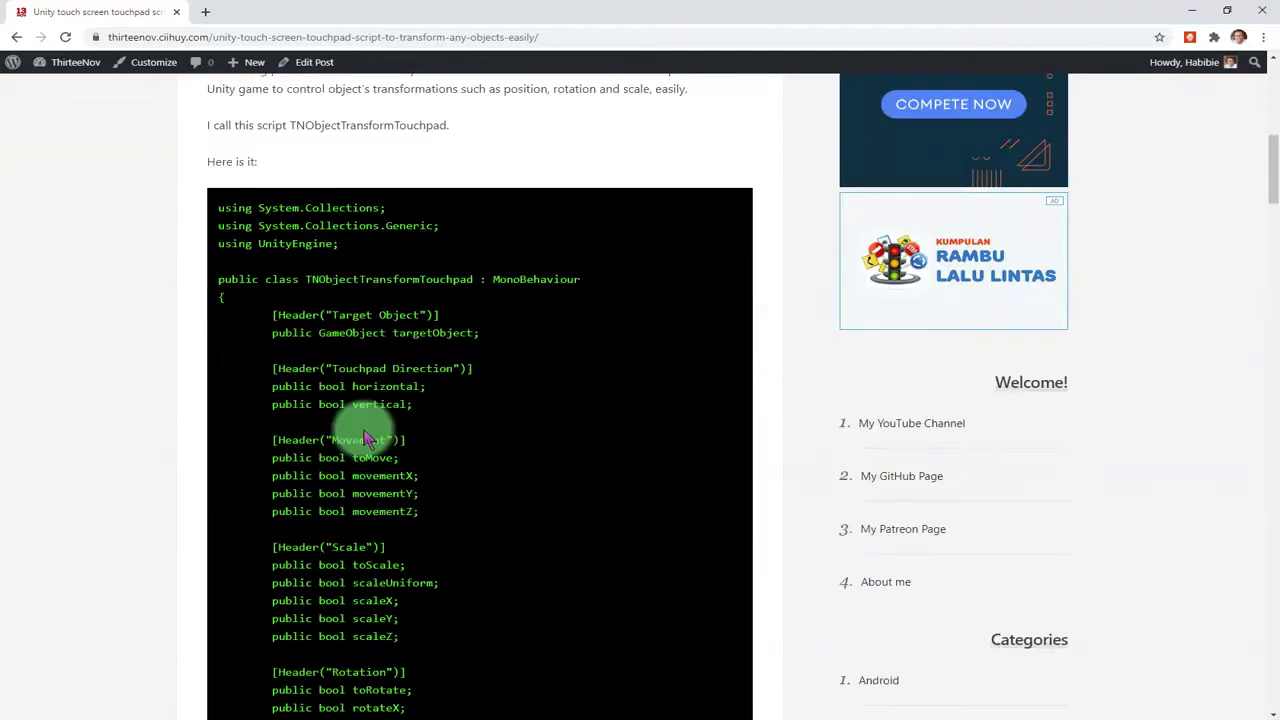
left_click(243, 37)
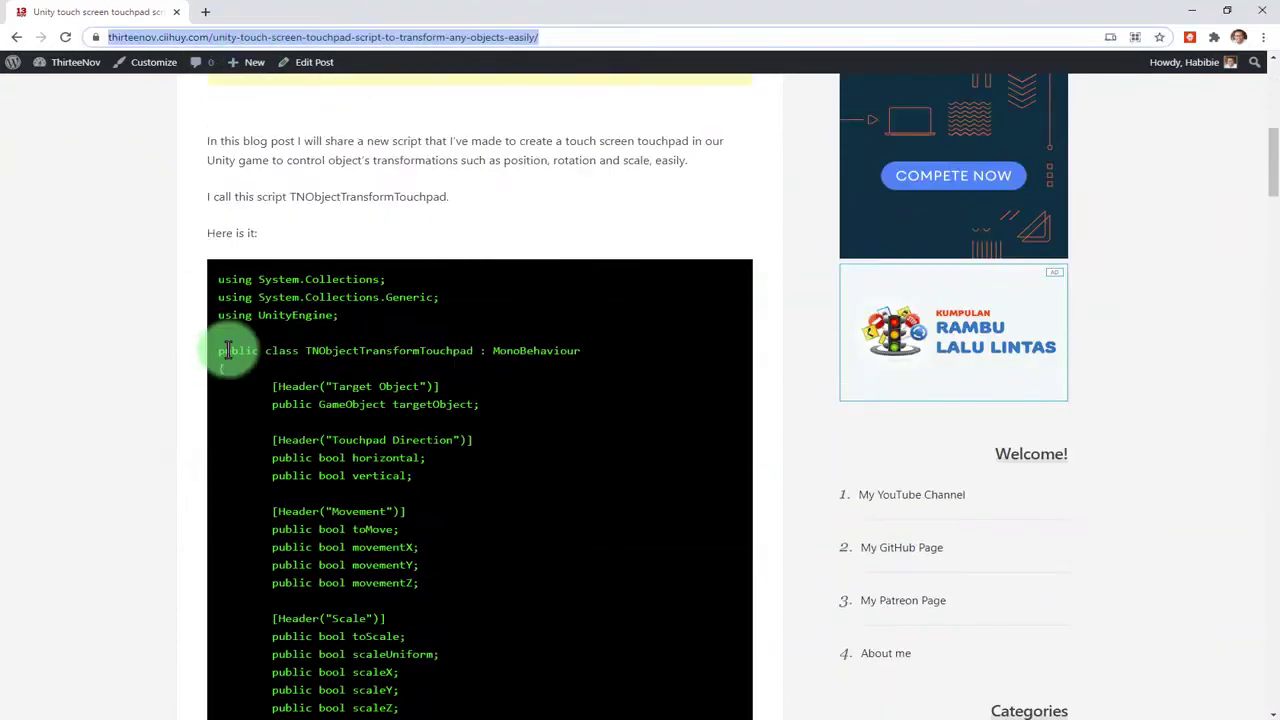
double_click(366, 352)
left_click(330, 348)
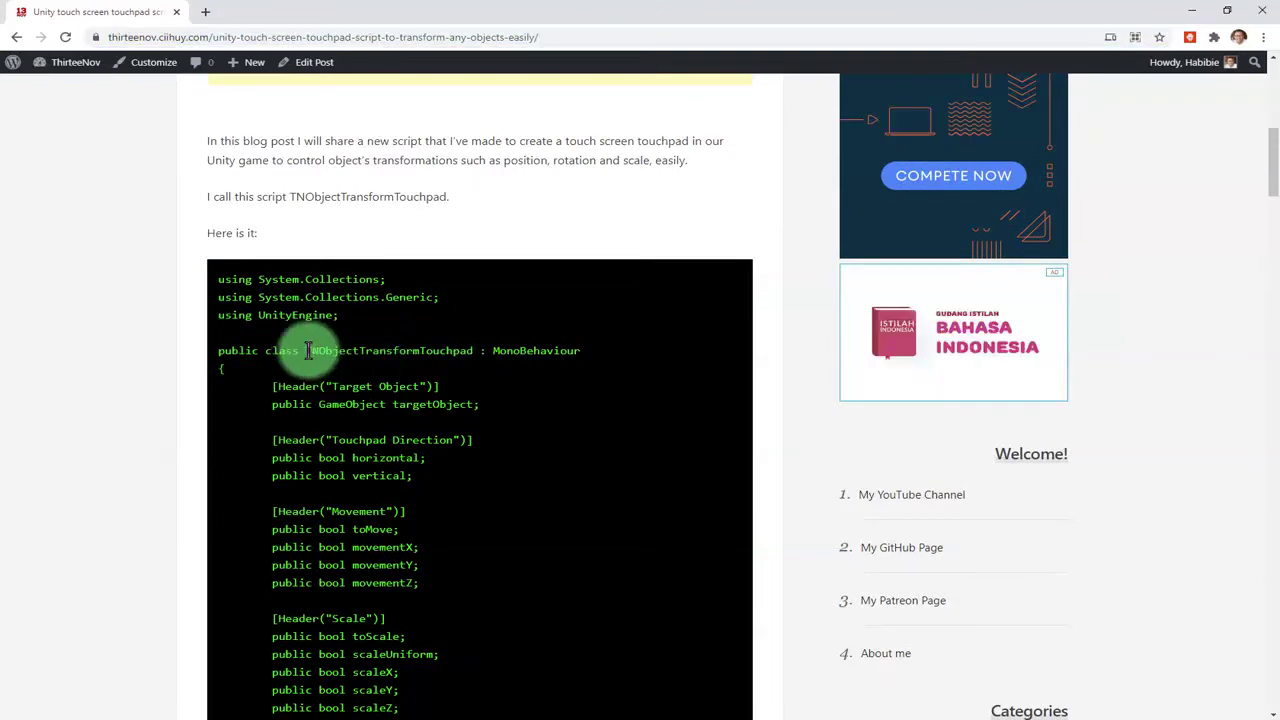
left_click_drag(308, 350, 476, 350)
right_click(384, 359)
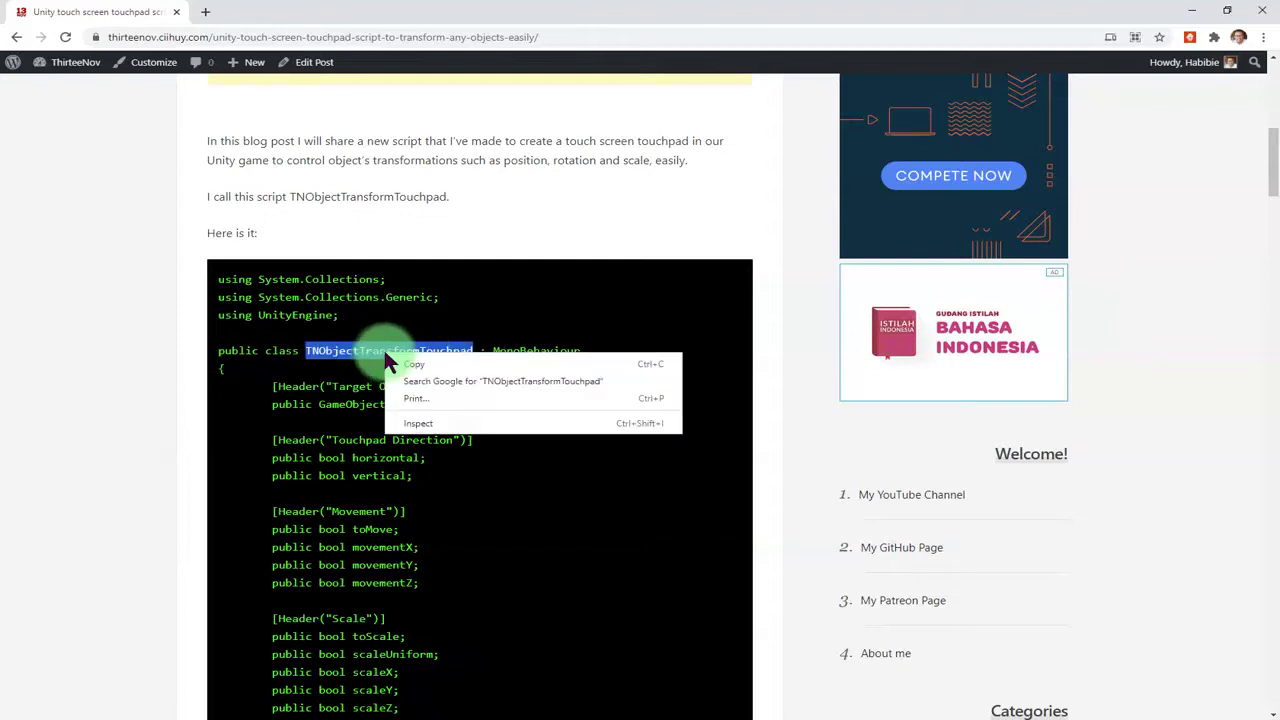
left_click(442, 366)
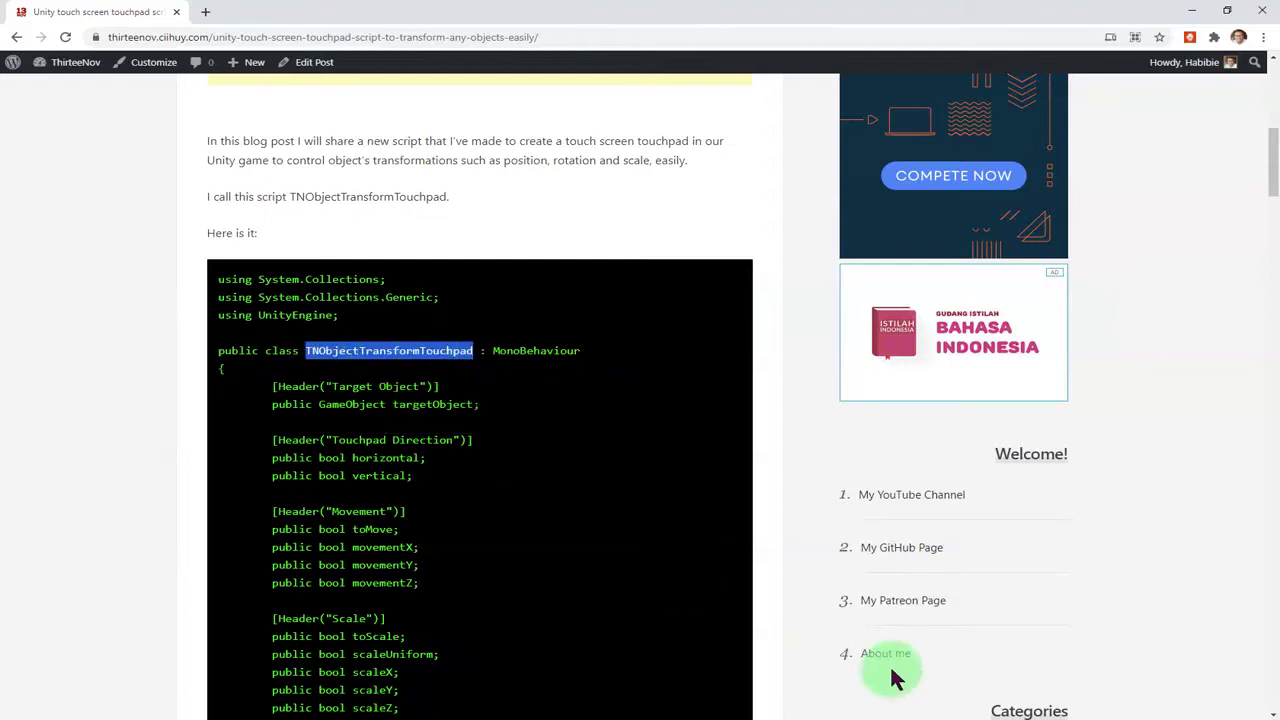
key("alt+Tab")
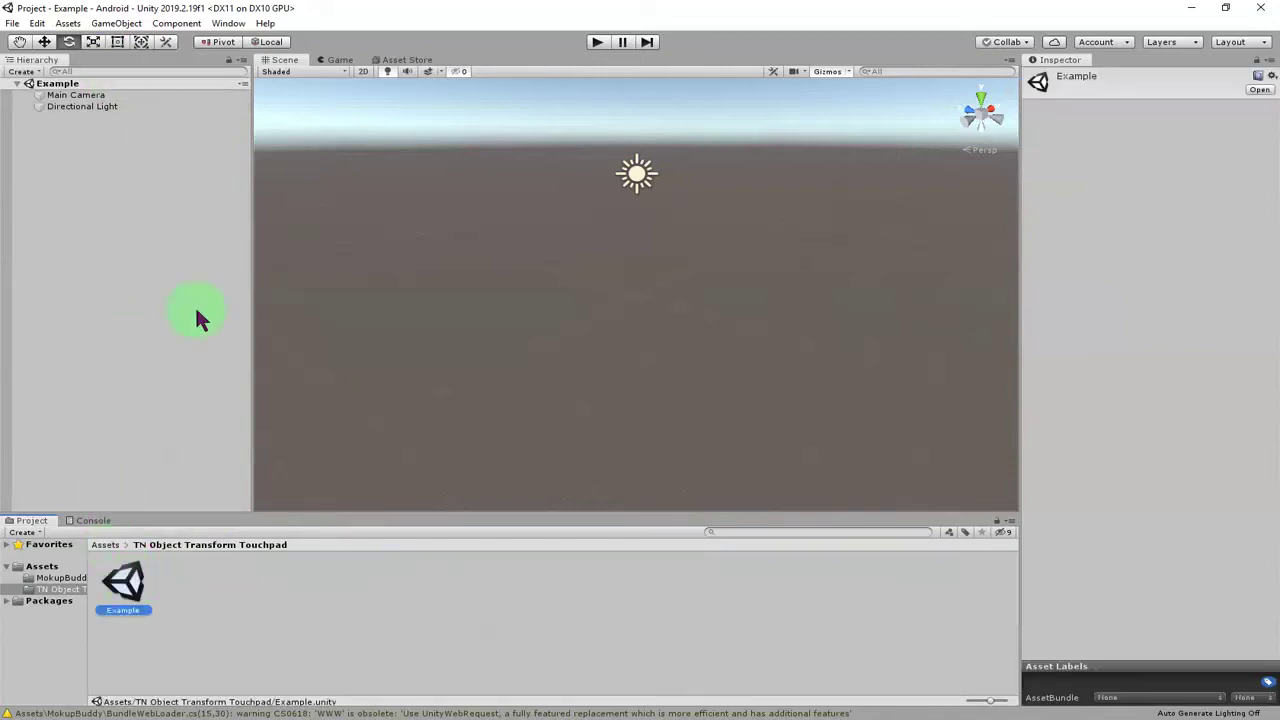
Create a C# script named TNObjectTransformTouchpad and open it in Notepad++
right_click(249, 594)
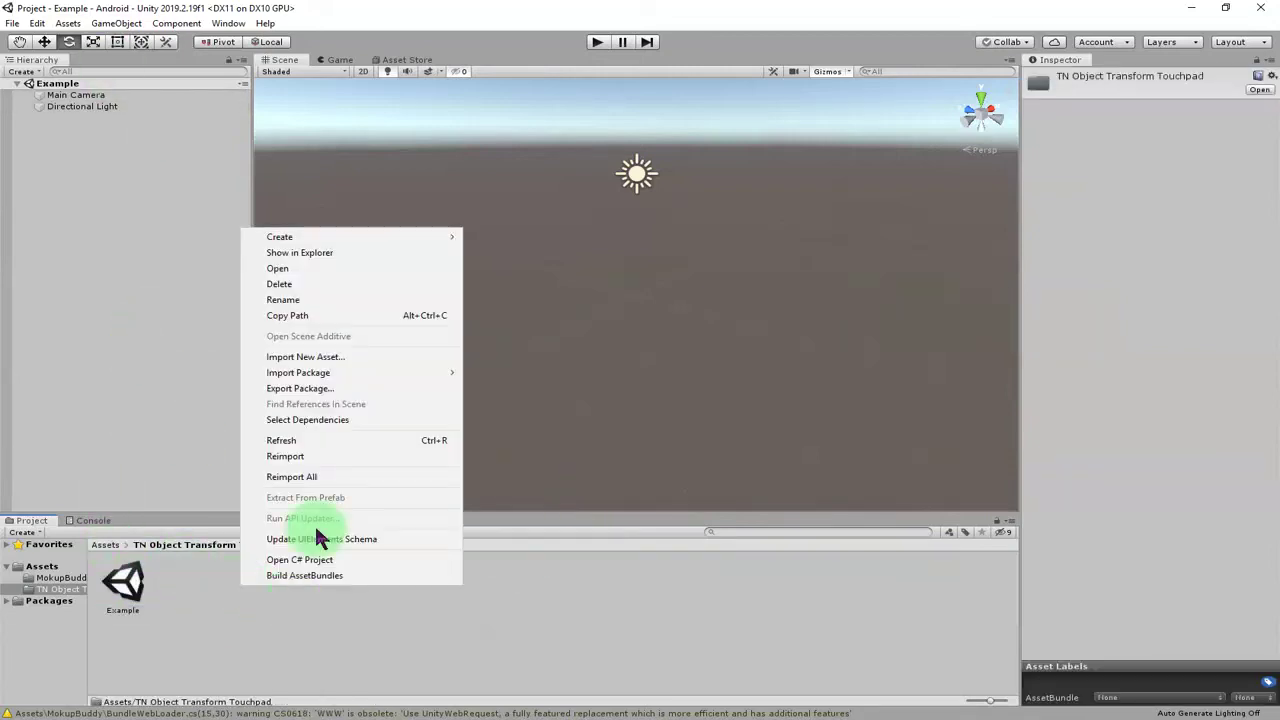
mouse_move(370, 240)
left_click(520, 216)
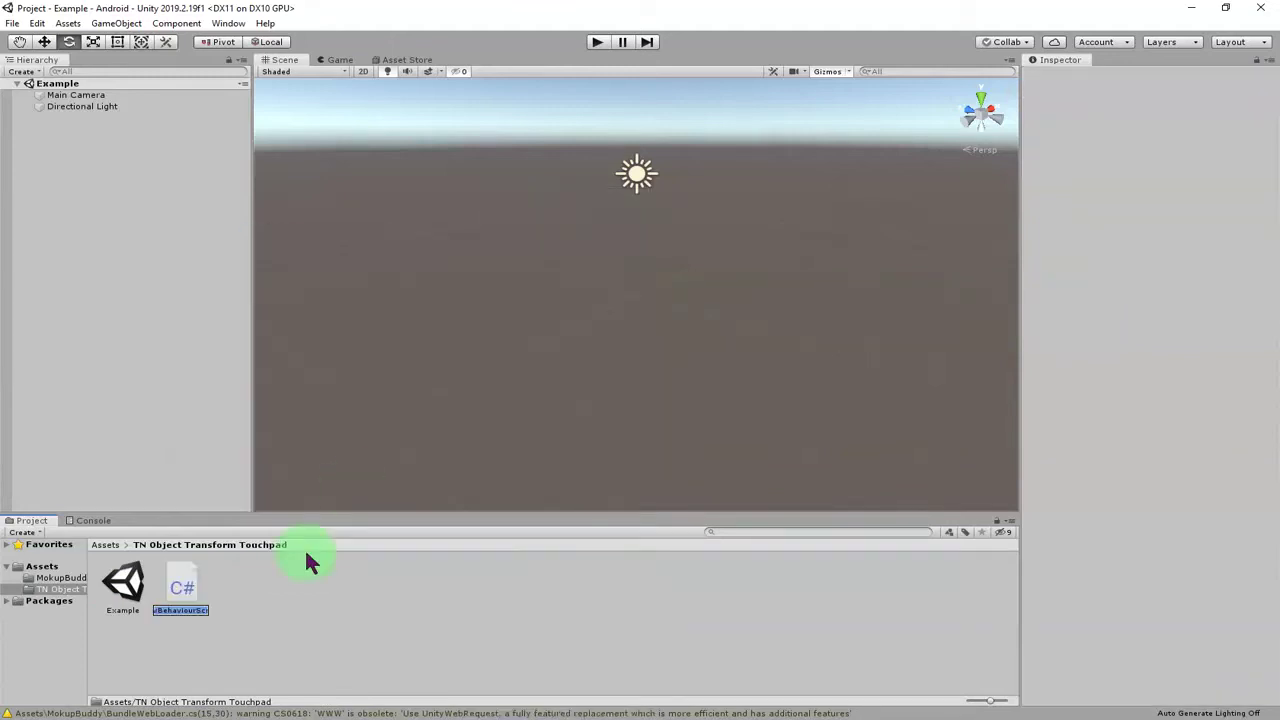
key("Return")
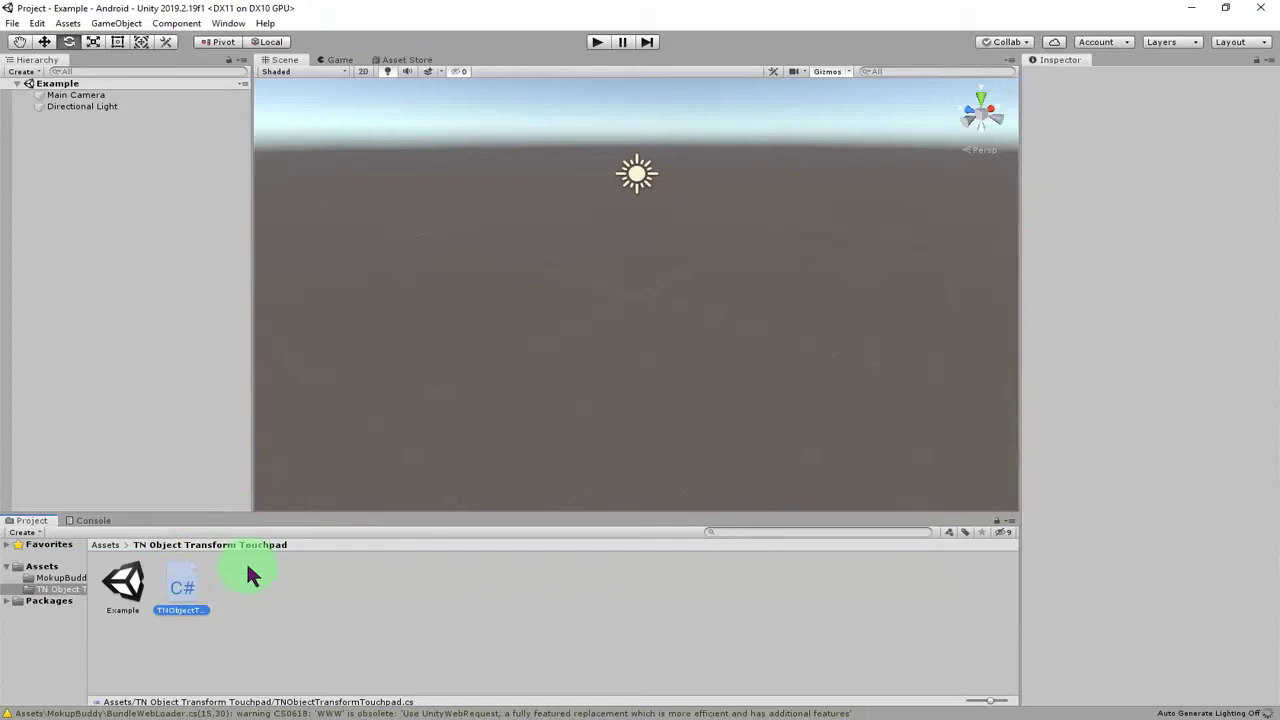
double_click(189, 595)
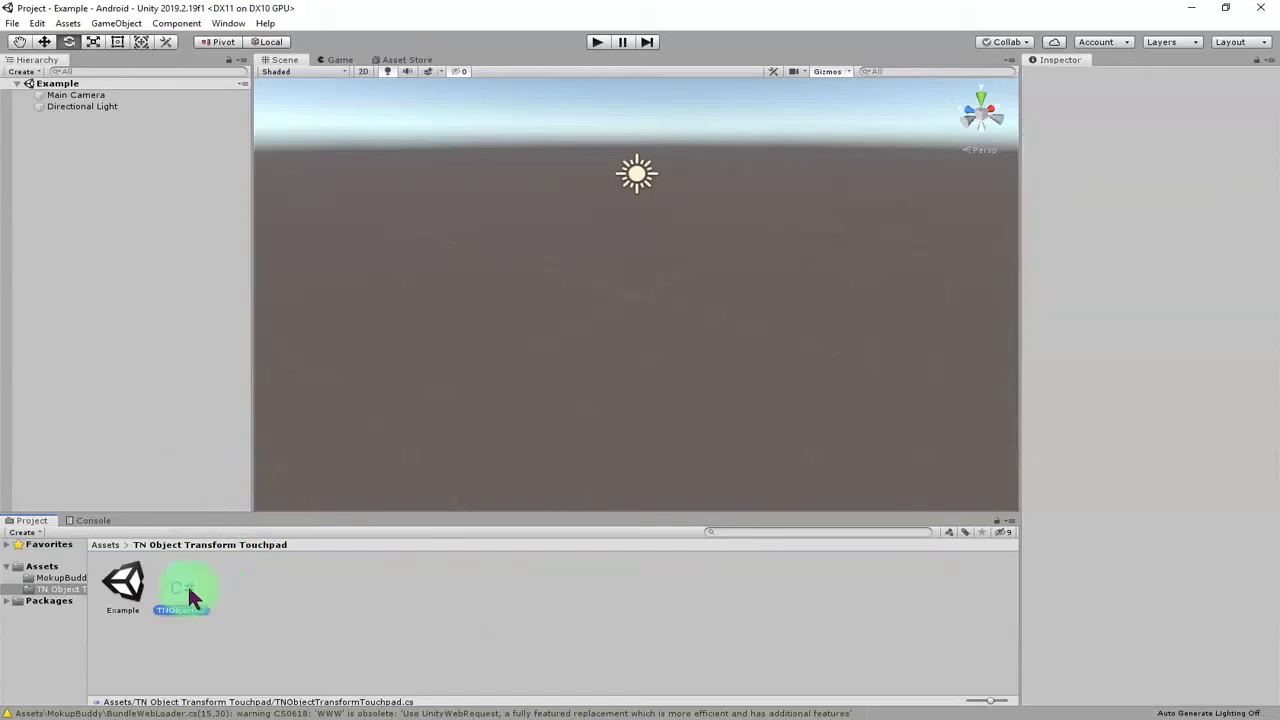
left_click(352, 432)
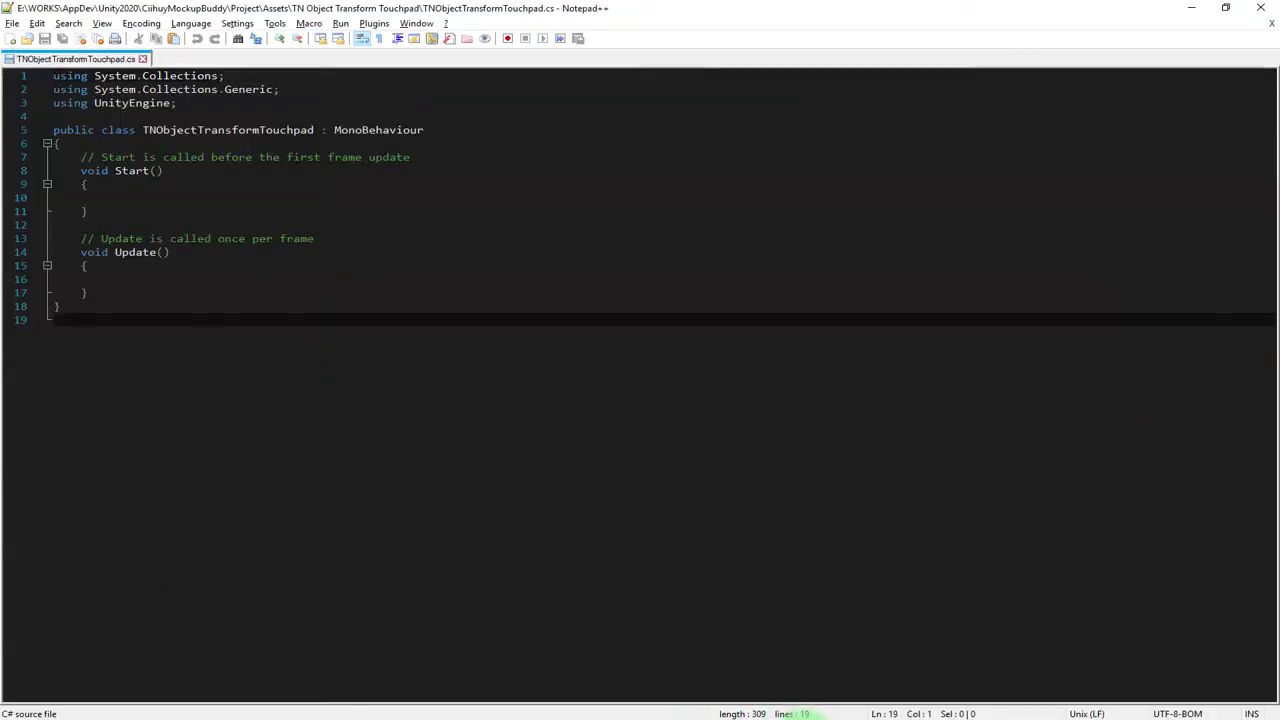
Select the blog's full script from the first using line to the final closing brace
left_click(200, 710)
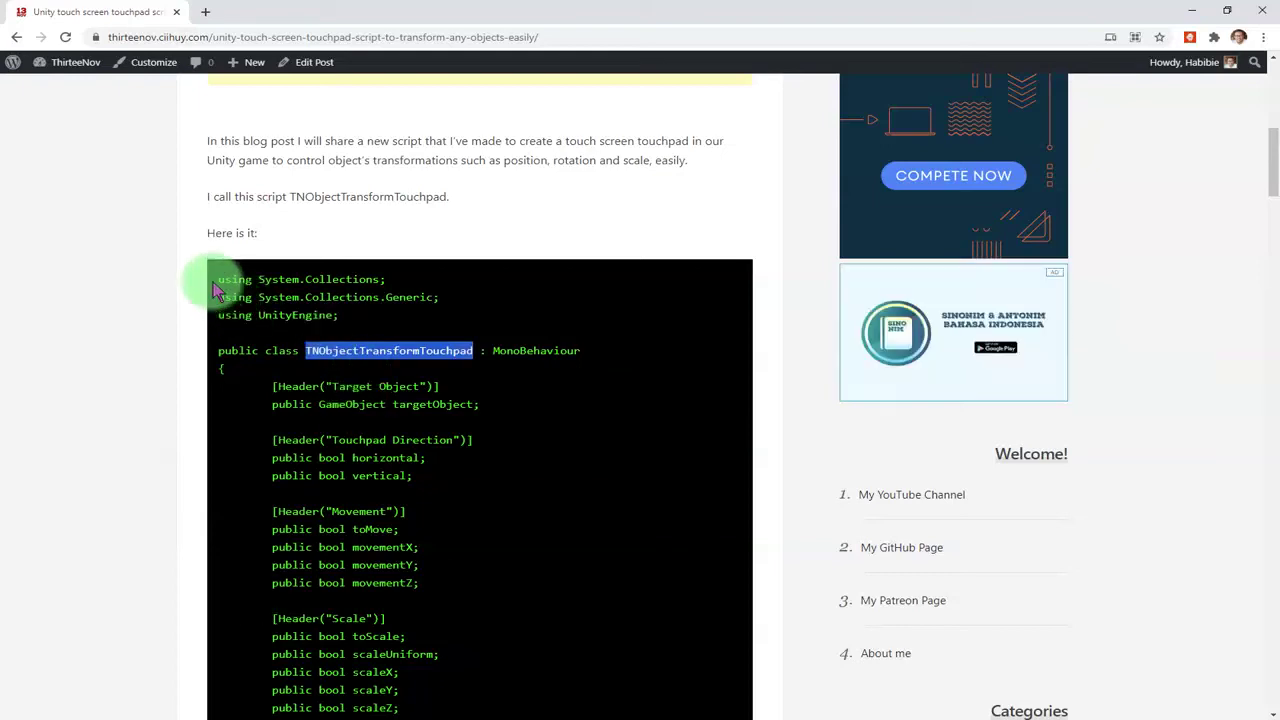
left_click_drag(214, 277, 311, 444)
scroll(311, 444, "down", 20)
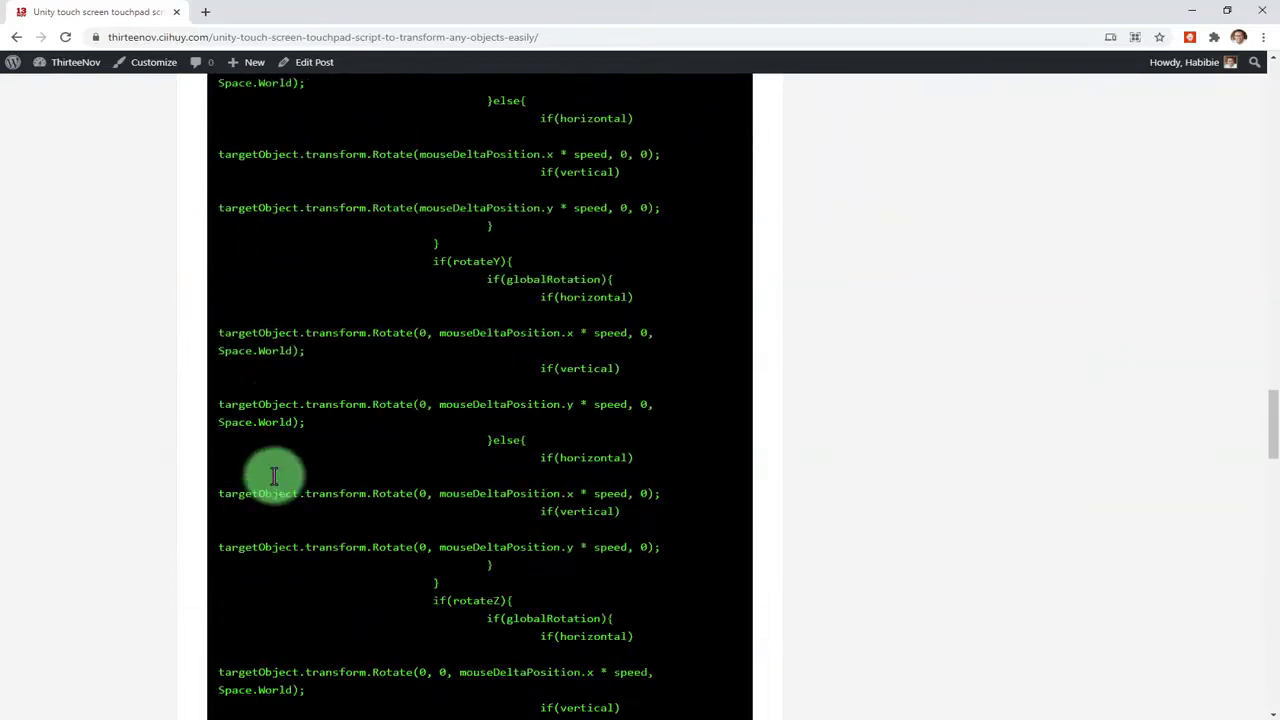
scroll(268, 491, "down", 6)
scroll(257, 291, "up", 3)
left_click(265, 372, "shift")
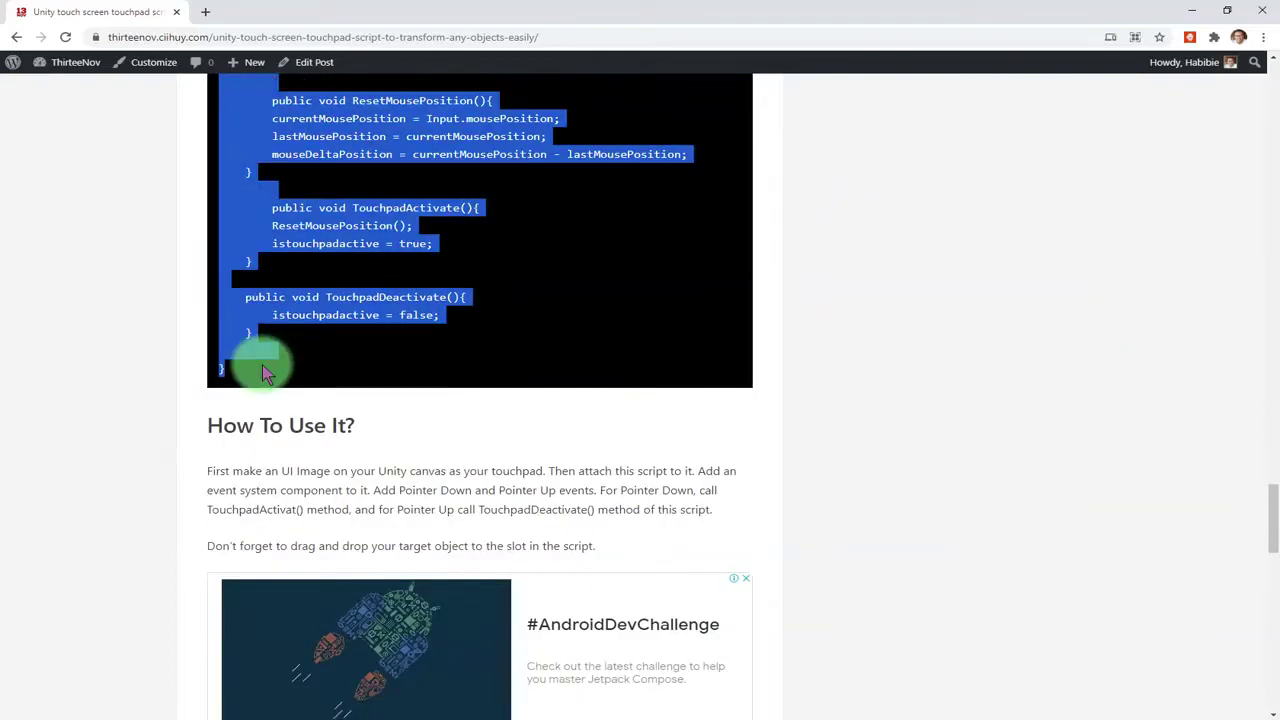
Replace all the default code in TNObjectTransformTouchpad.cs with the blog's script and return to Unity
left_click(860, 715)
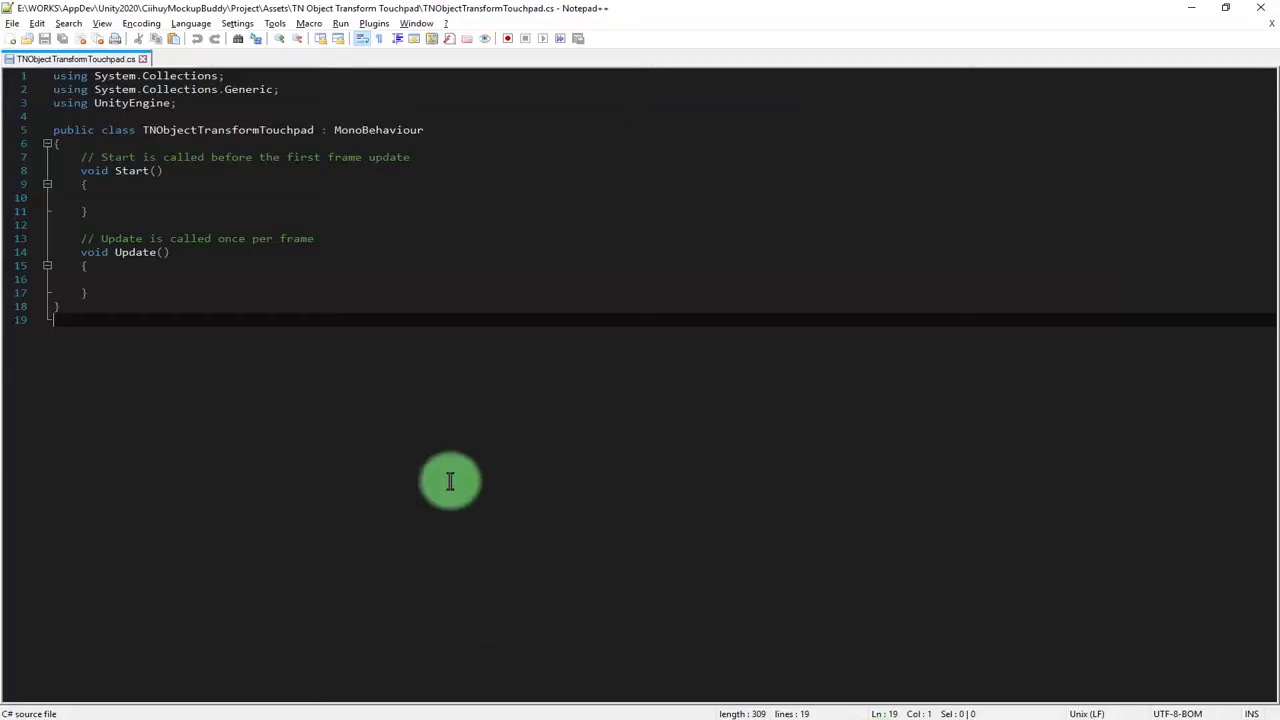
key("ctrl+a")
key("ctrl+v")
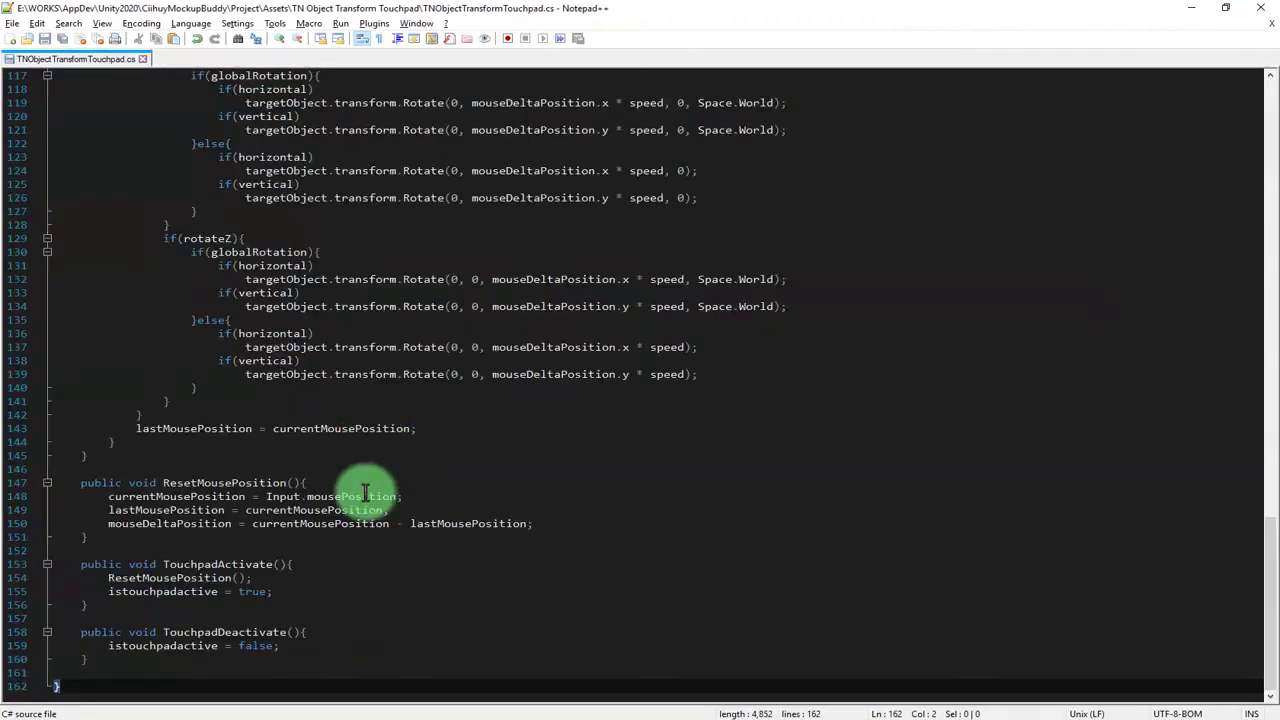
left_click(385, 712)
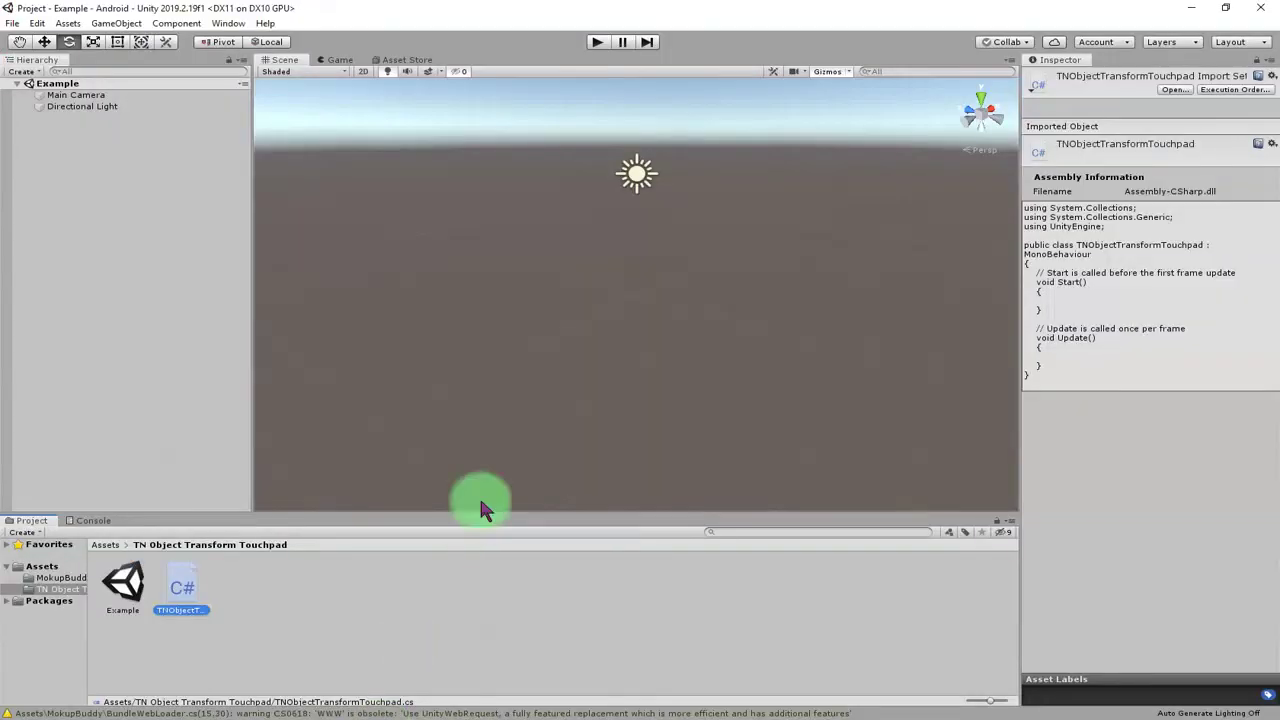
Read the blog's How To Use It? section, marking the first two setup instructions, then return to Unity
left_click(195, 712)
scroll(212, 695, "down", 2)
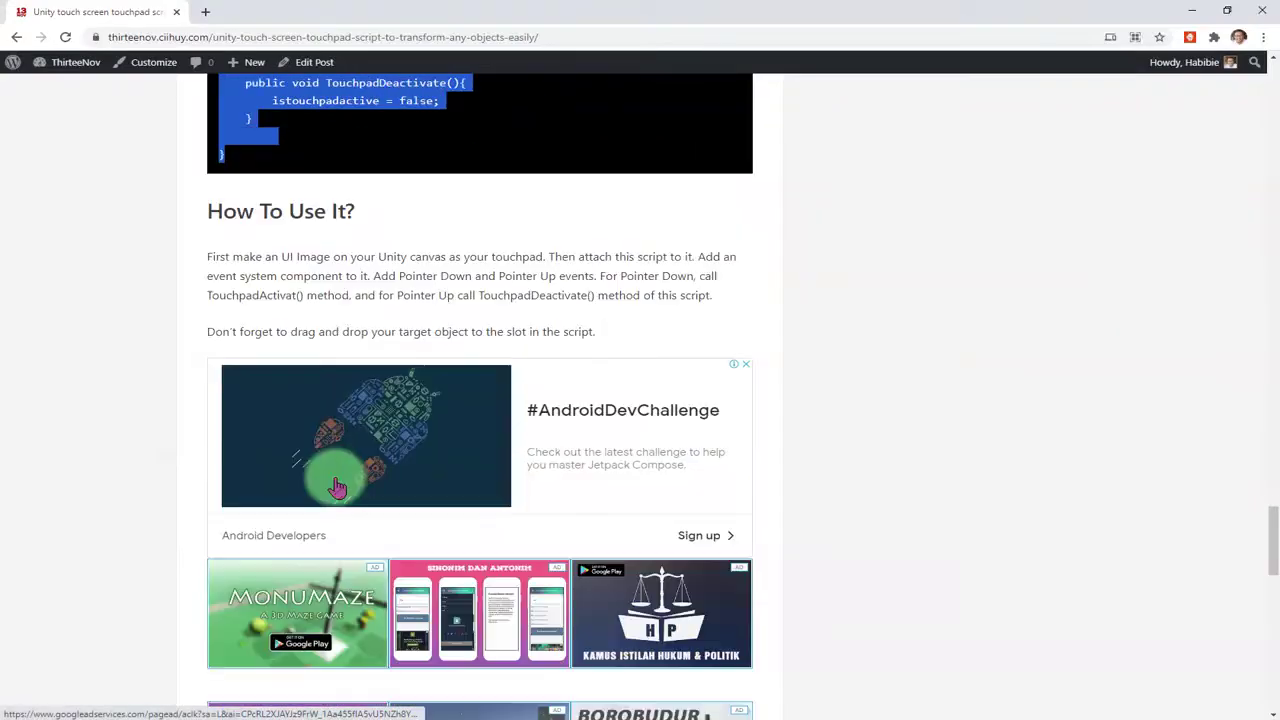
triple_click(234, 276)
left_click(300, 268)
left_click_drag(207, 257, 300, 258)
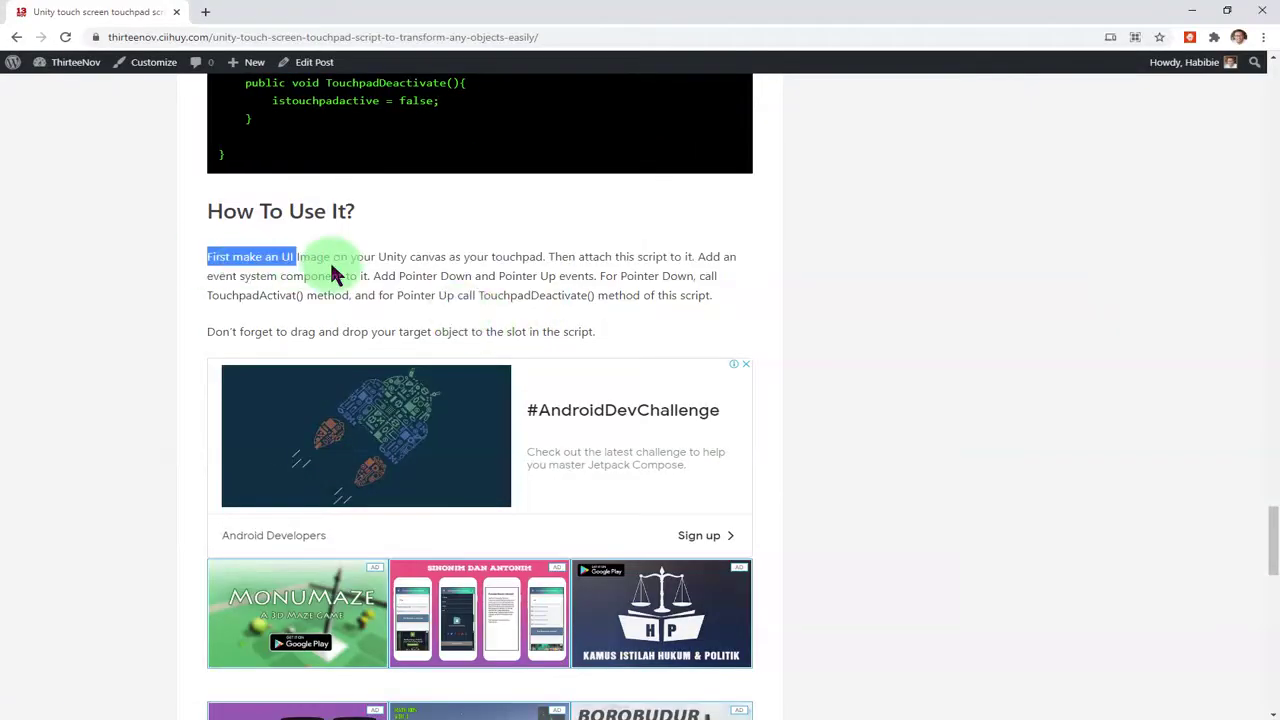
left_click(379, 289)
left_click_drag(207, 257, 383, 276)
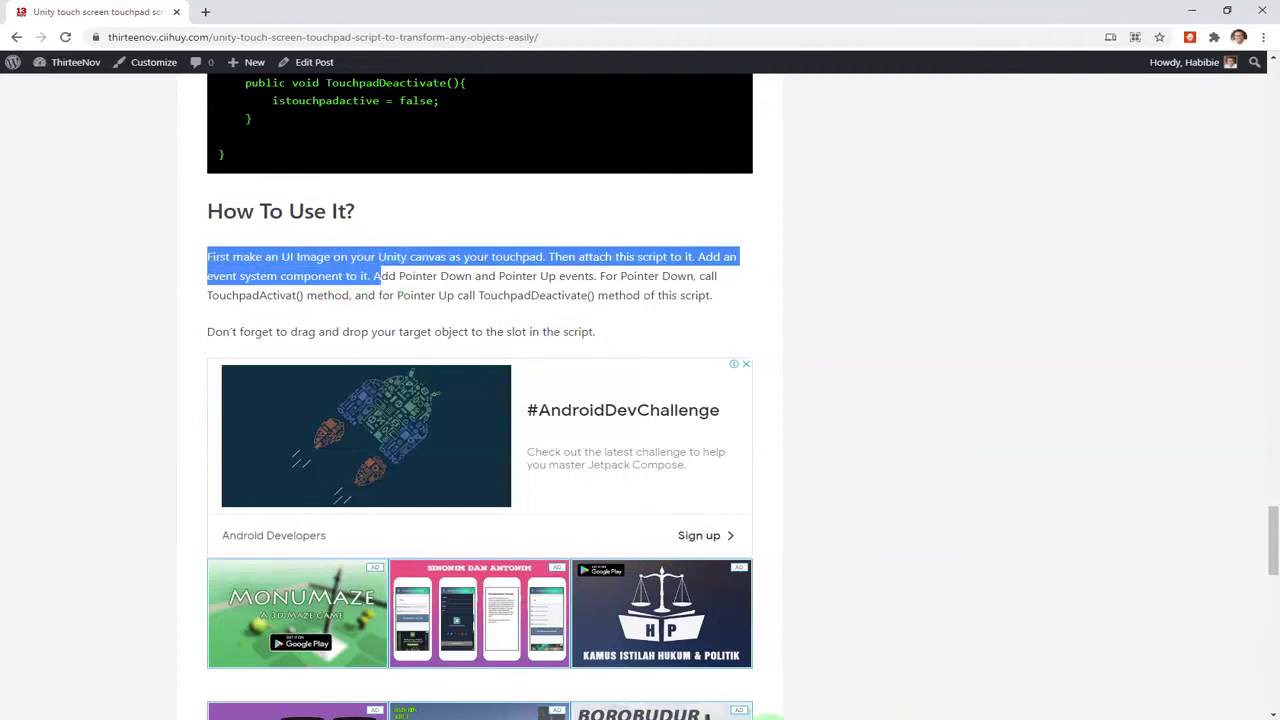
left_click(440, 712)
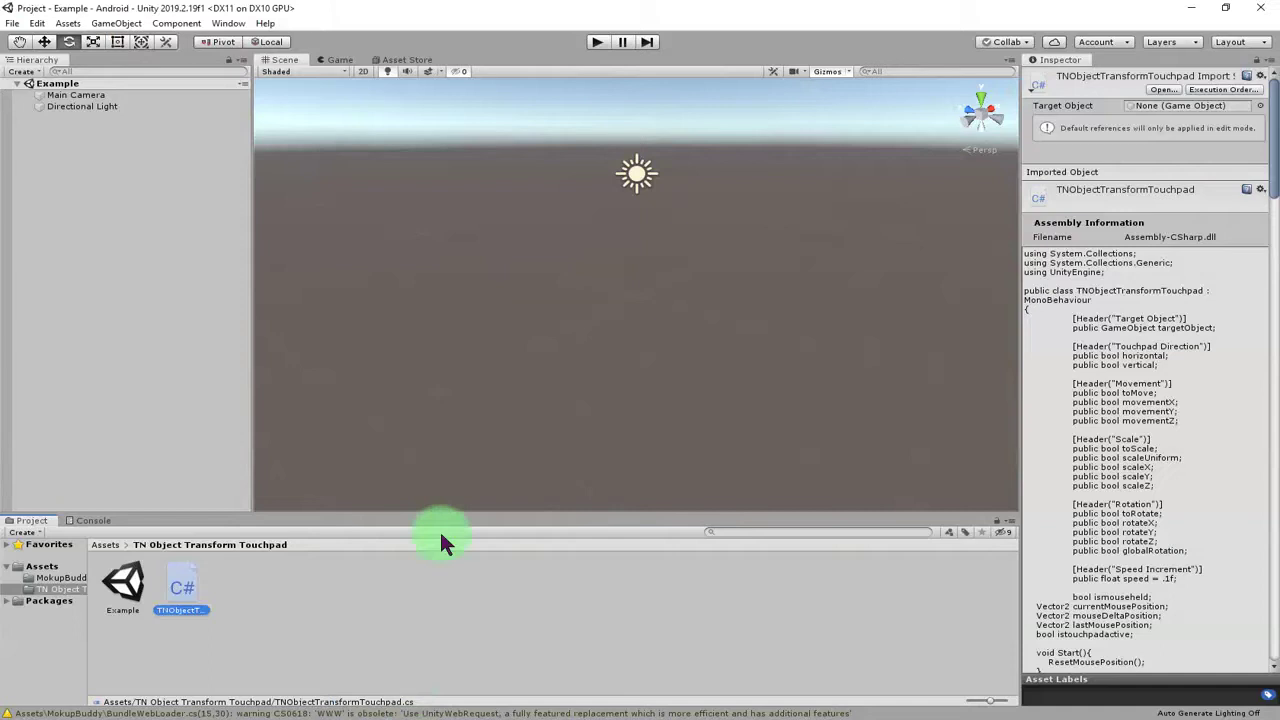
Add a UI Image with its Canvas to the scene and frame it in view
right_click(96, 157)
mouse_move(203, 402)
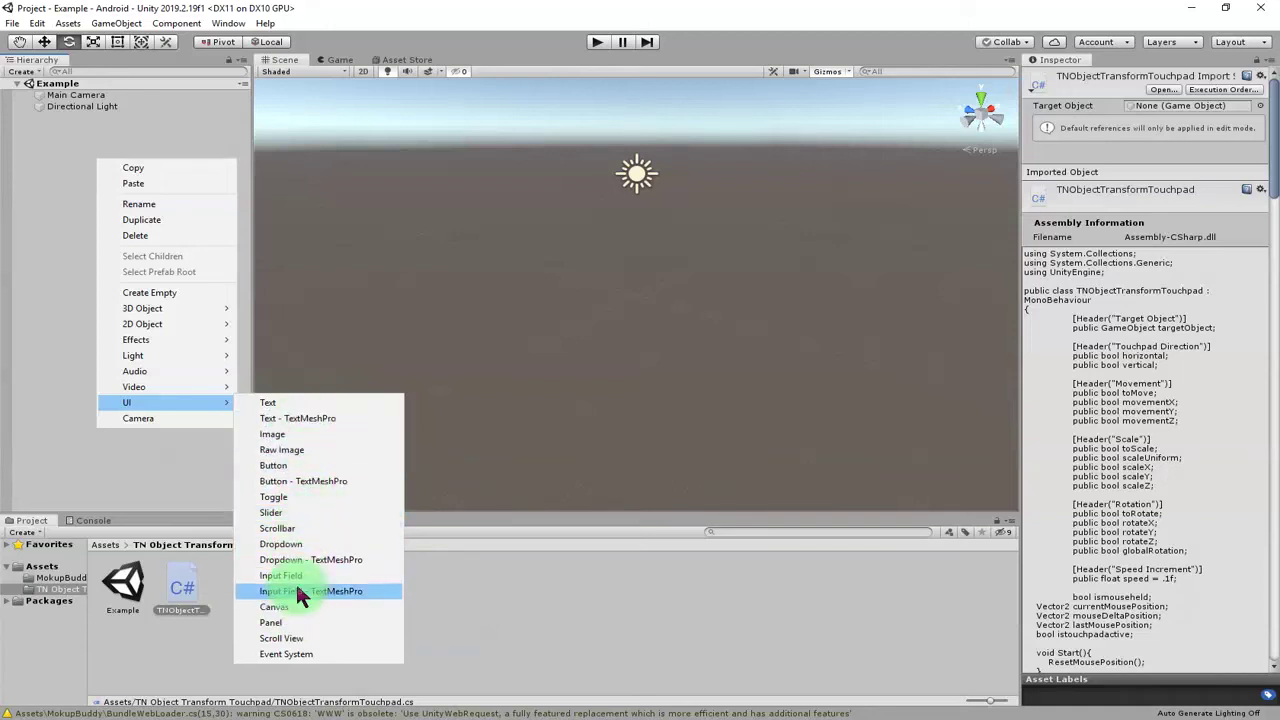
left_click(279, 440)
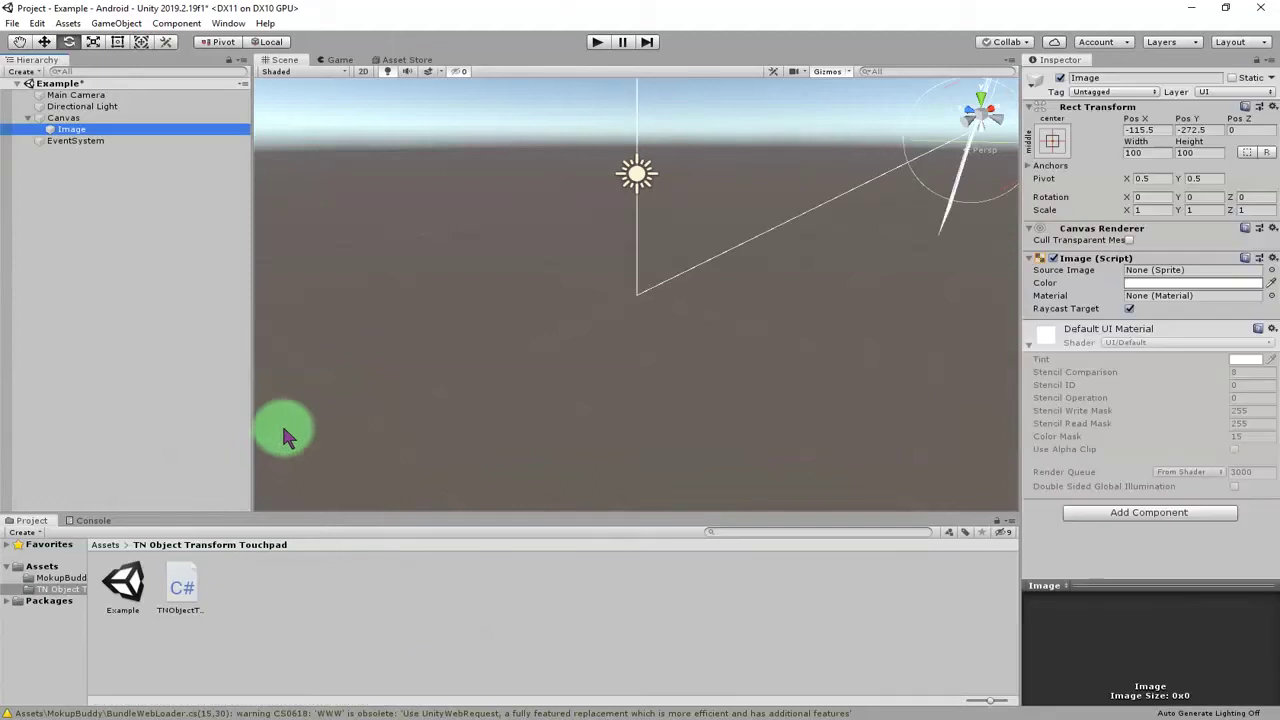
key("f")
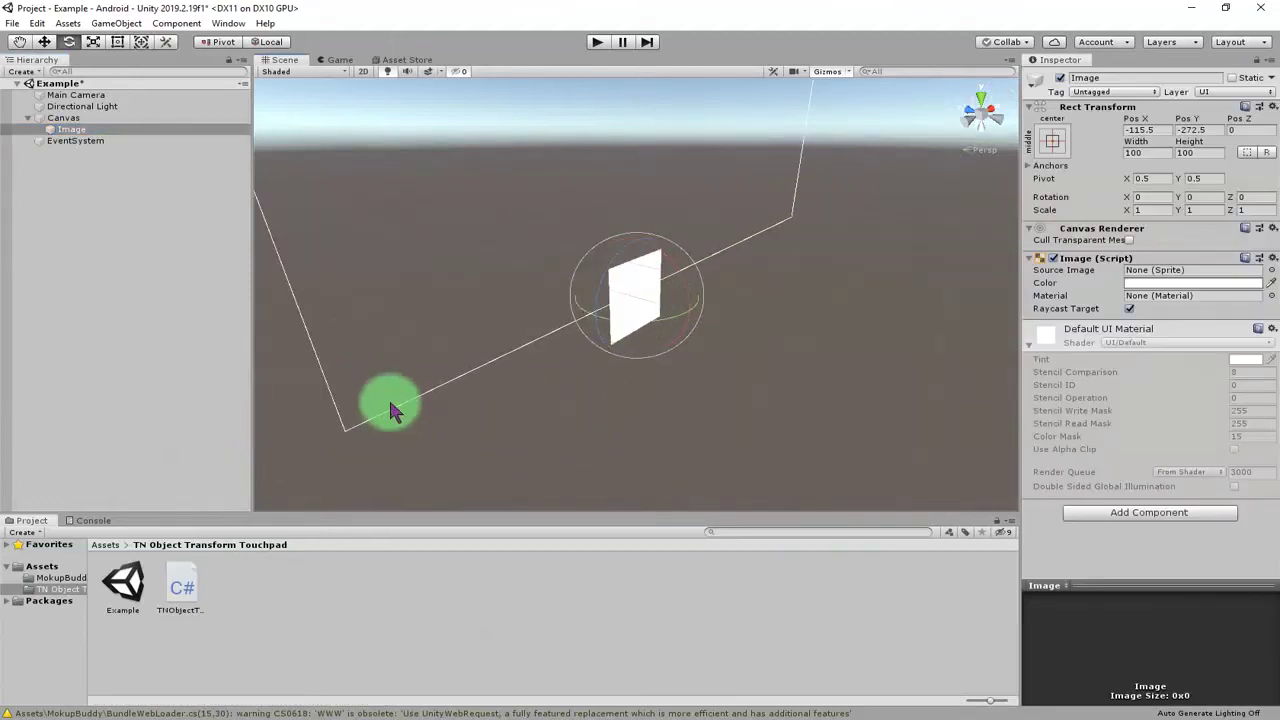
left_click_drag(374, 411, 571, 379, "alt")
Anchor the Image to bottom centre, stretch it to 528.9 × 128.6, and save the scene
left_click(1052, 141)
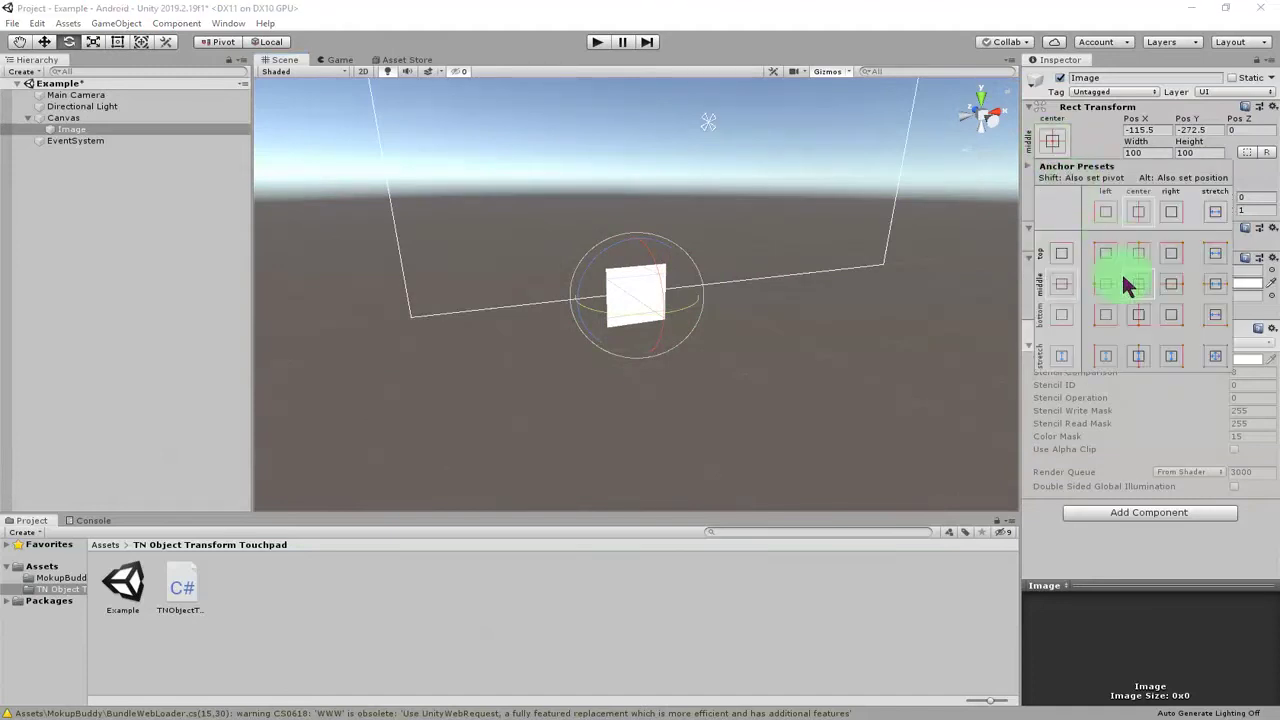
key("alt")
left_click(1145, 320, "alt")
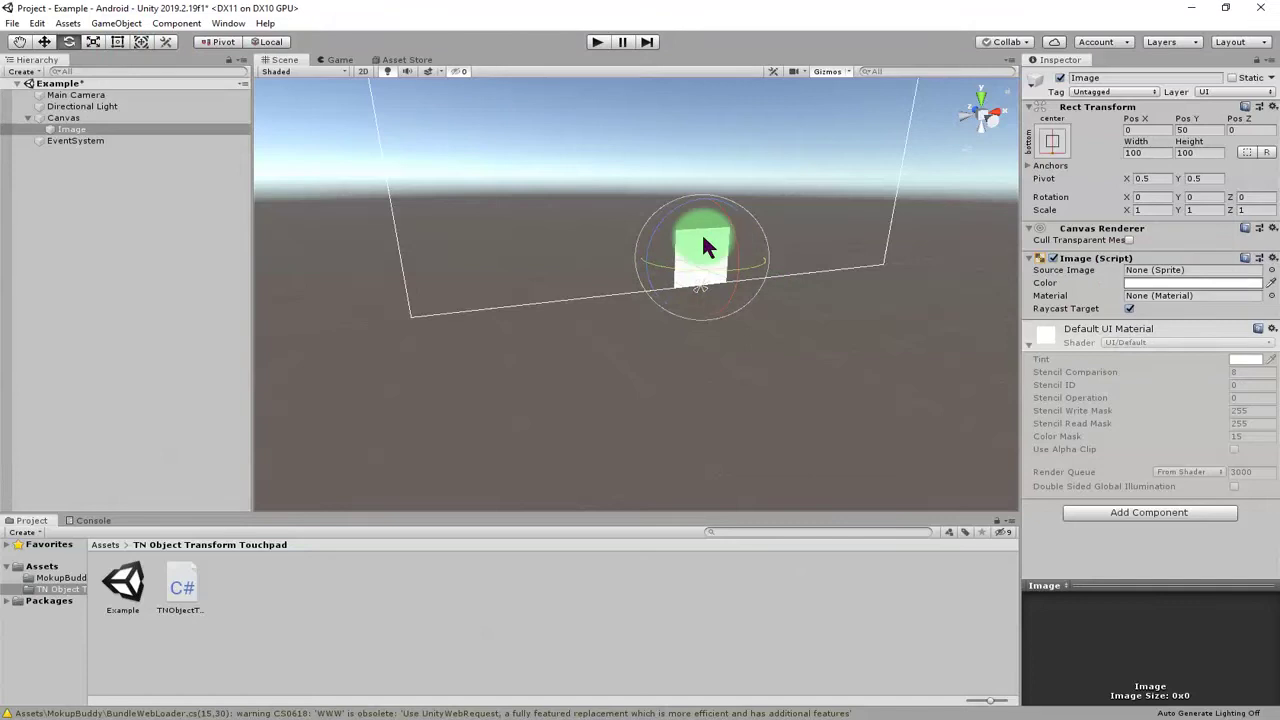
left_click(117, 43)
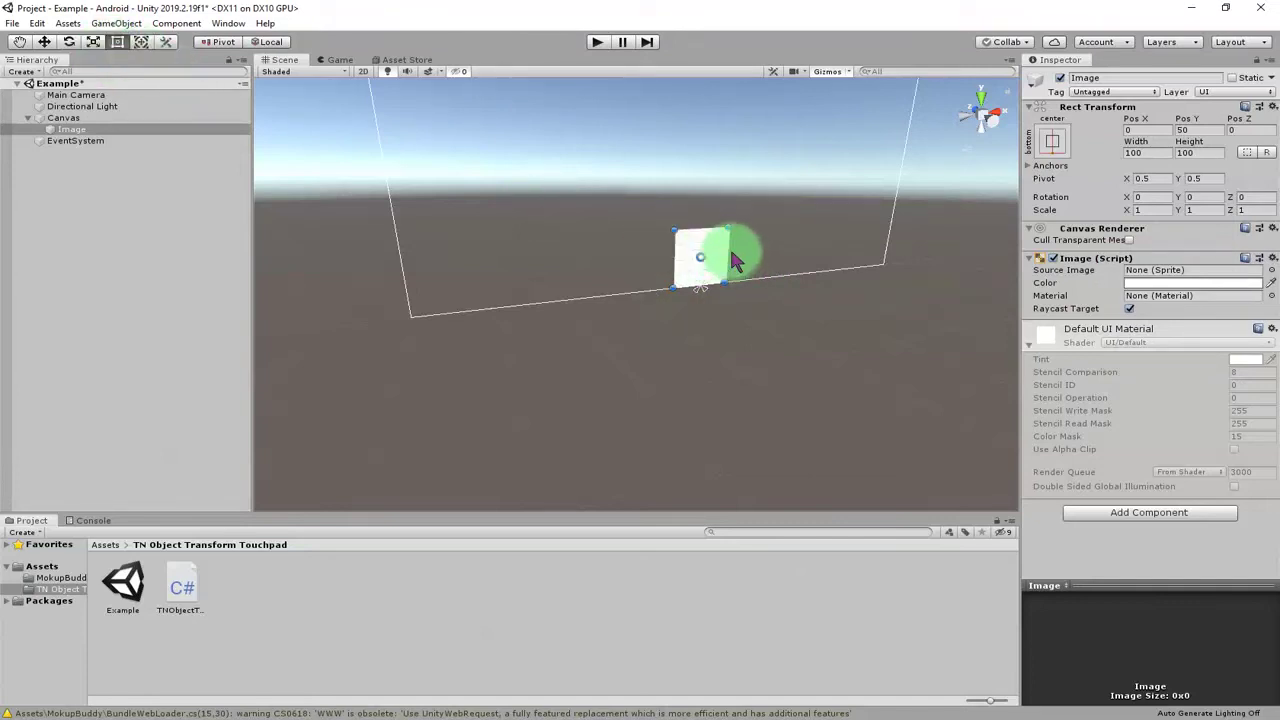
left_click_drag(727, 249, 827, 246, "alt")
left_click_drag(735, 229, 731, 218)
key("ctrl+s")
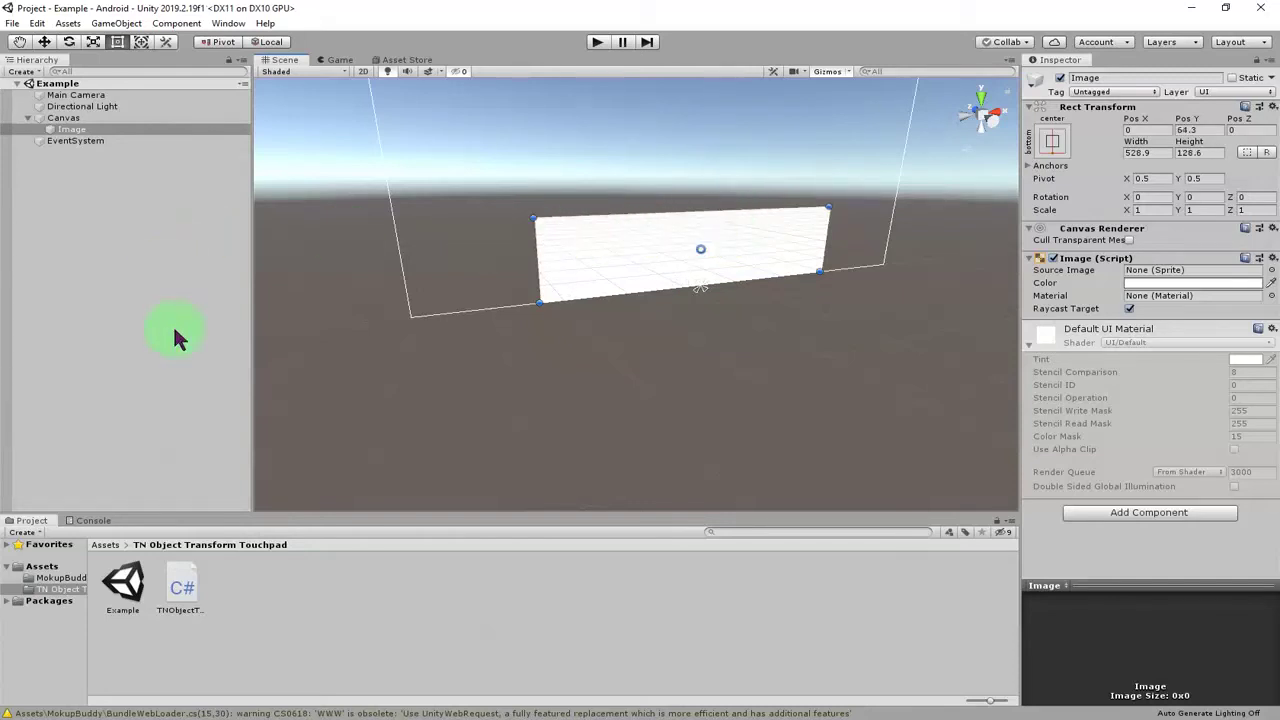
Select the Image and pick up the TNObjectTransformTouchpad script asset
left_click(85, 131)
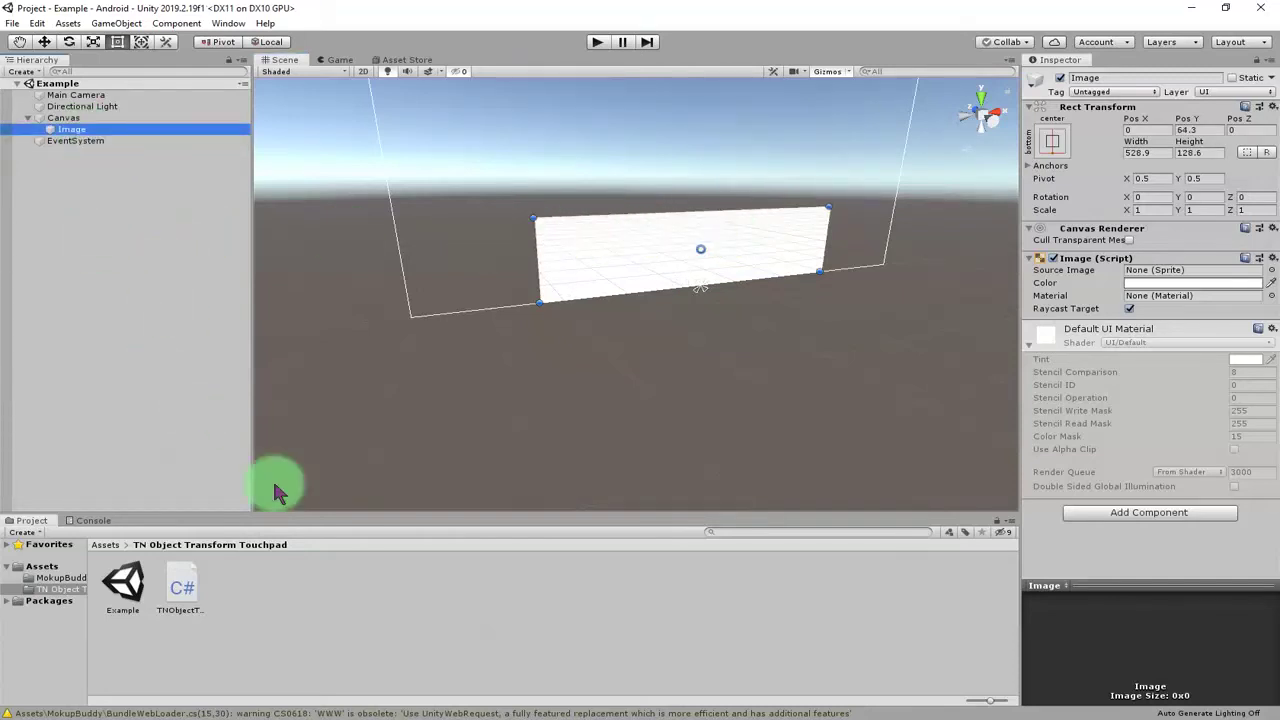
left_click(184, 570)
left_click(196, 590)
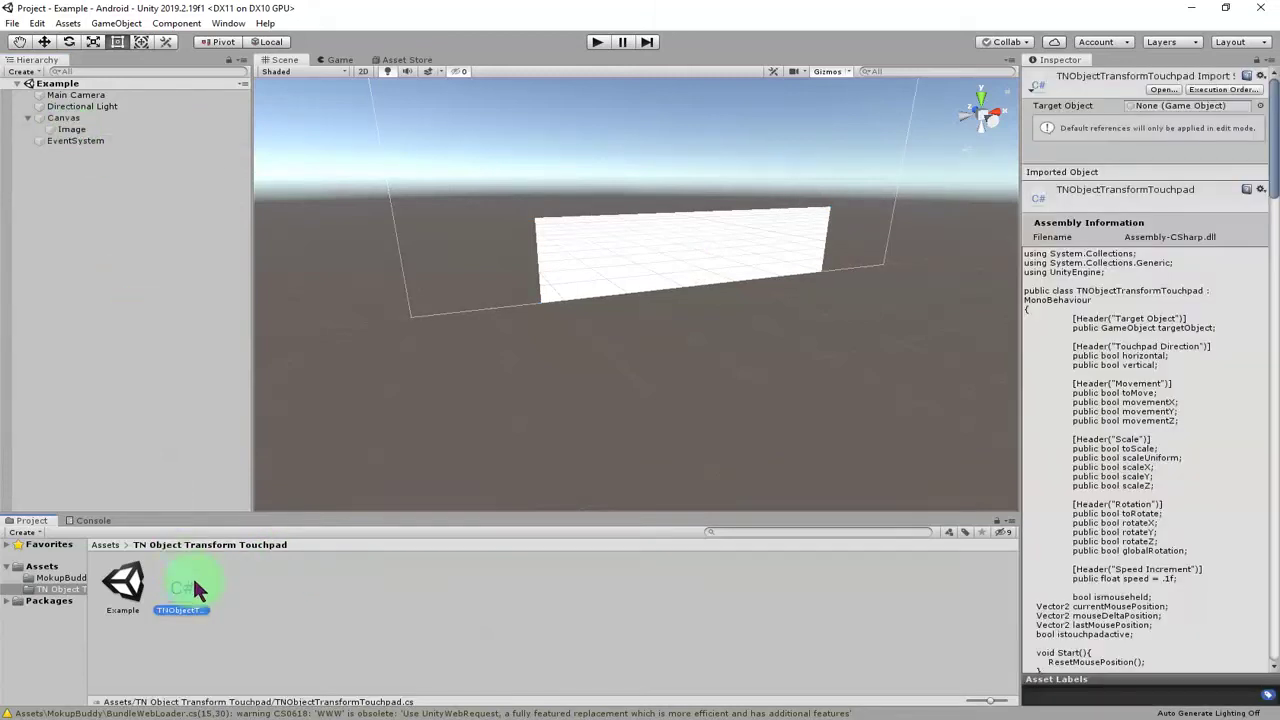
Drop the TNObjectTransformTouchpad script onto the Image and confirm the new component
left_click_drag(377, 651, 85, 134)
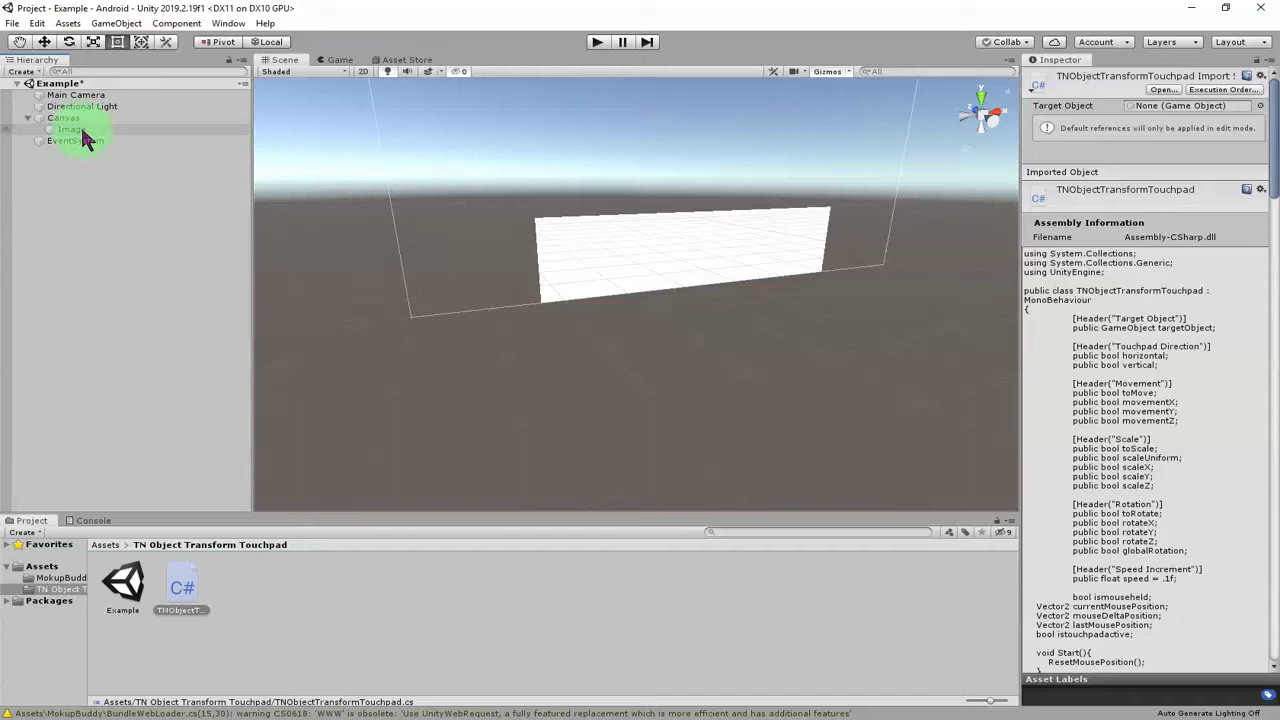
left_click(84, 131)
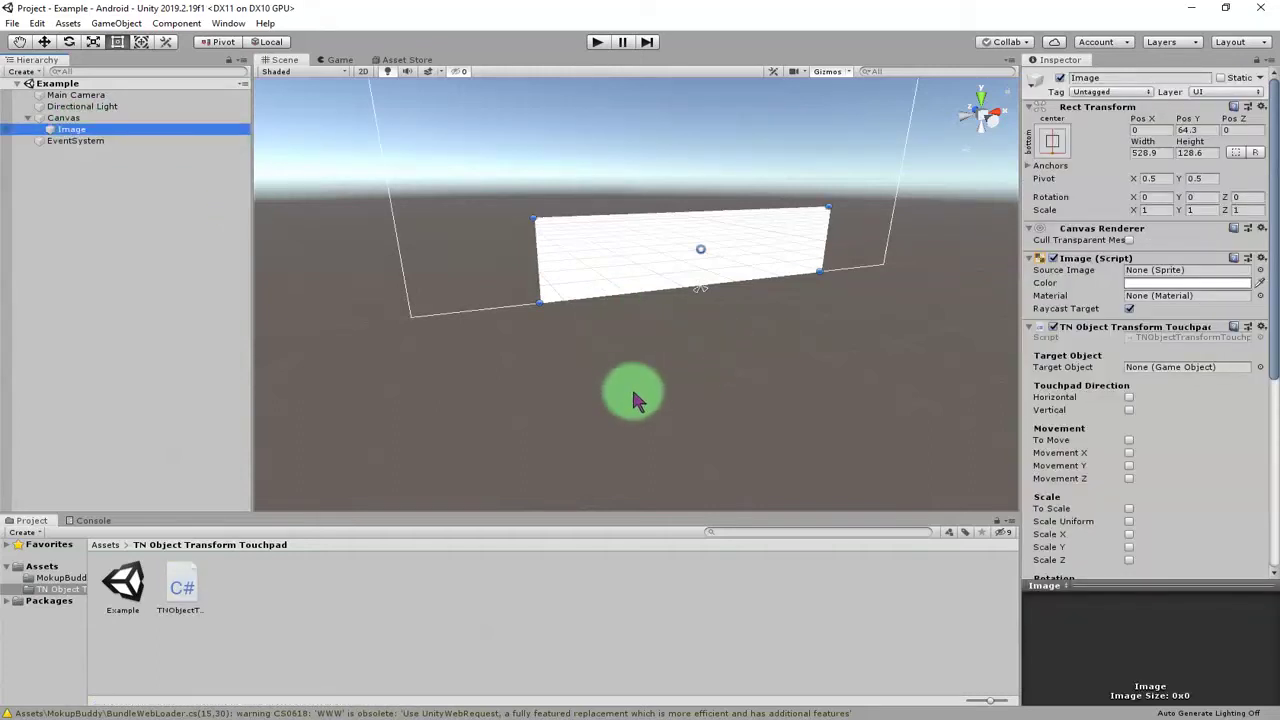
left_click_drag(637, 399, 618, 345, "alt")
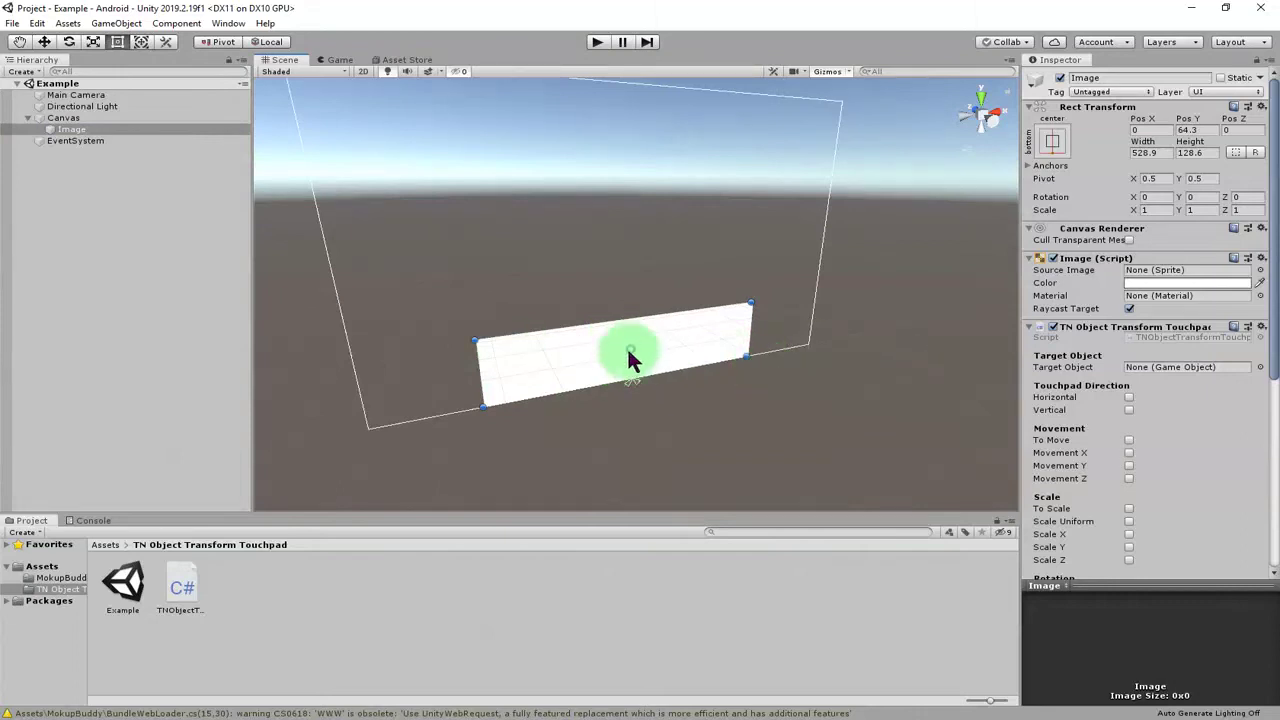
left_click(85, 198)
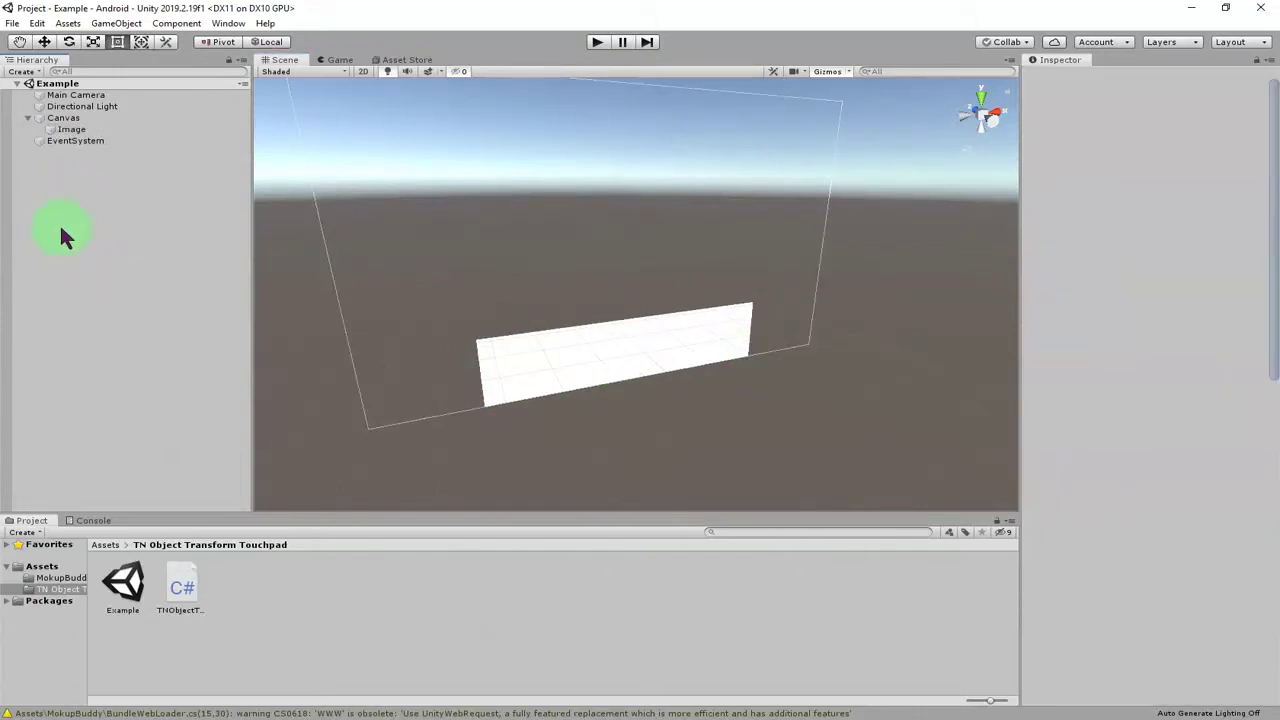
Add a 3D Cube to the scene and frame it in view
right_click(59, 220)
mouse_move(114, 368)
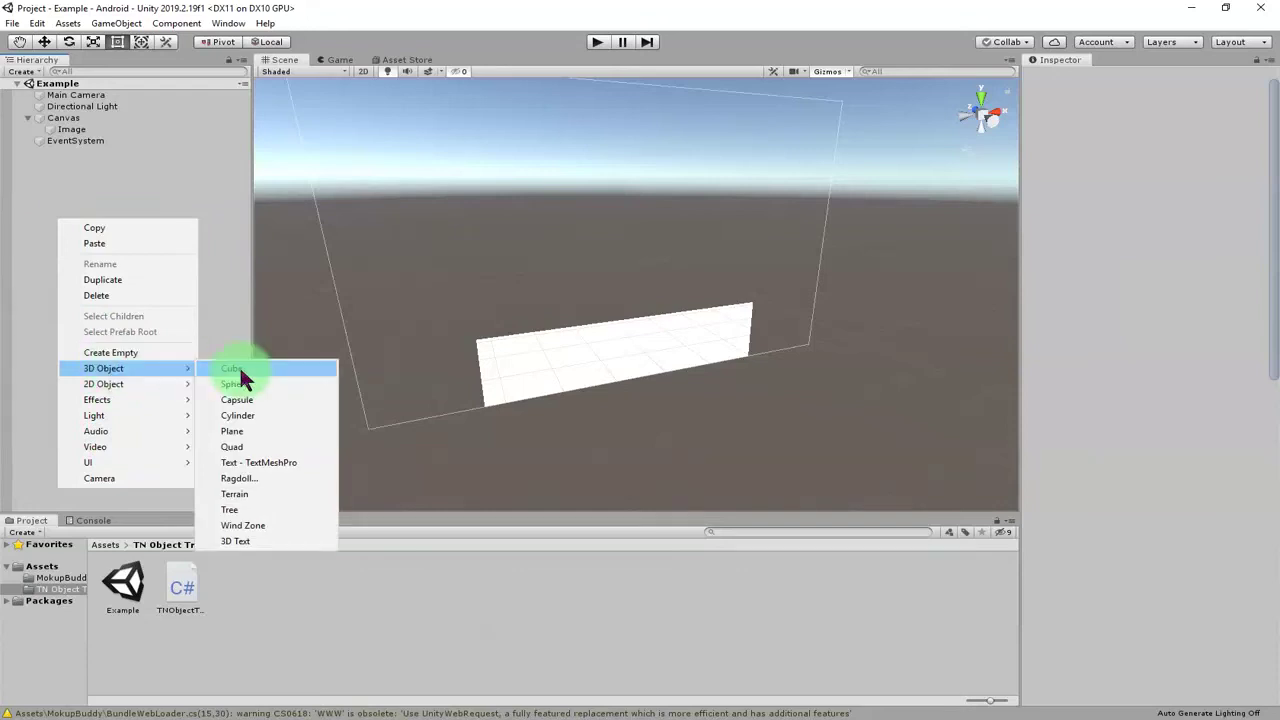
left_click(240, 366)
key("f")
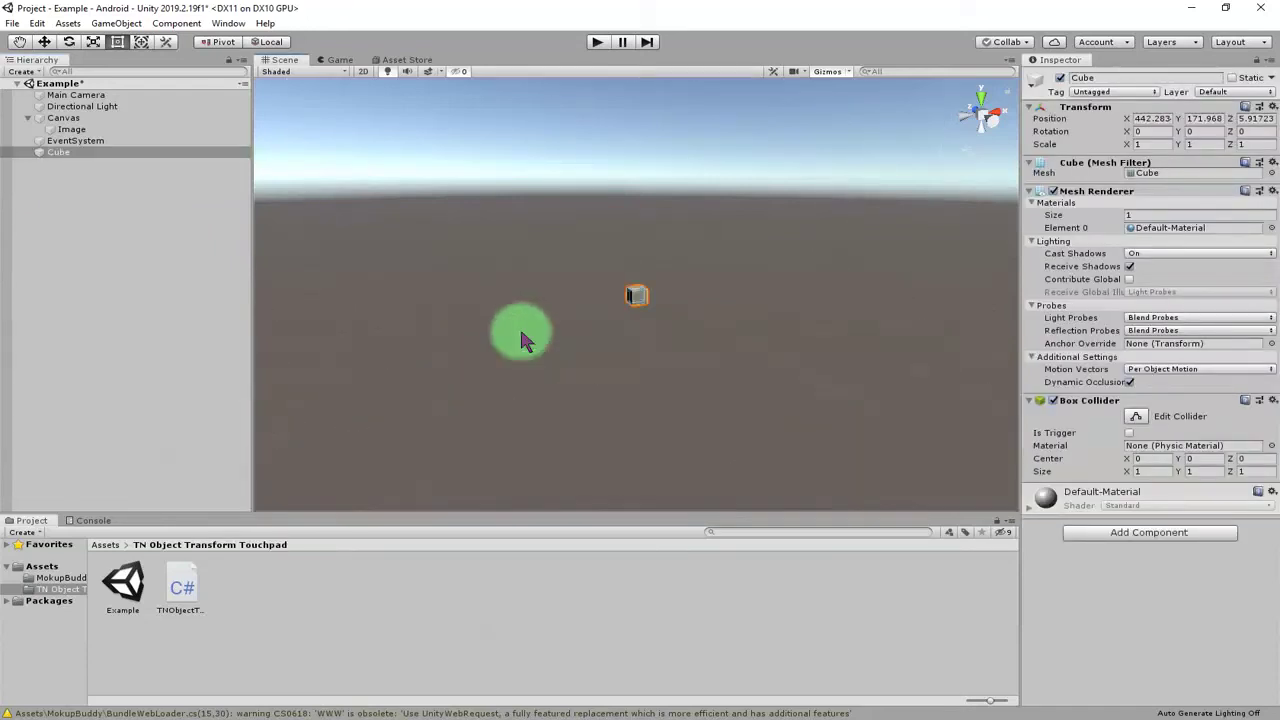
Set the Cube's position to 0, 0, 0 and reframe the view around it
left_click(44, 41)
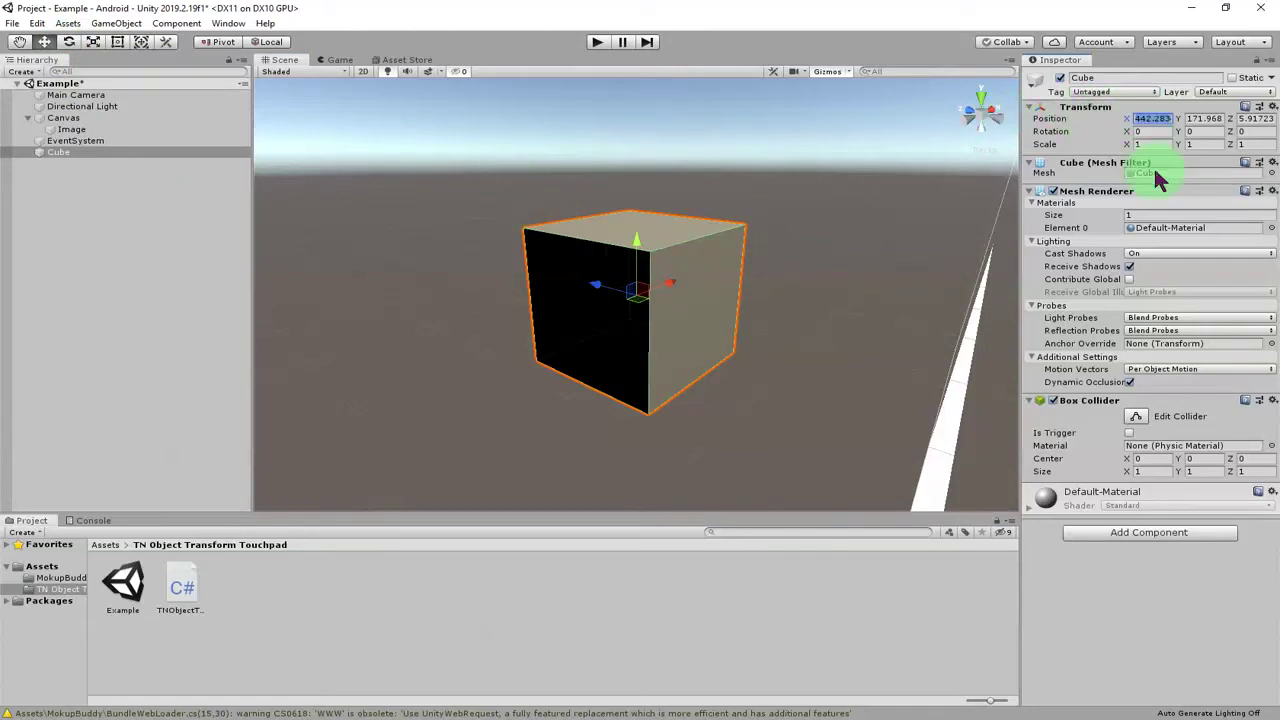
type("0")
key("Tab")
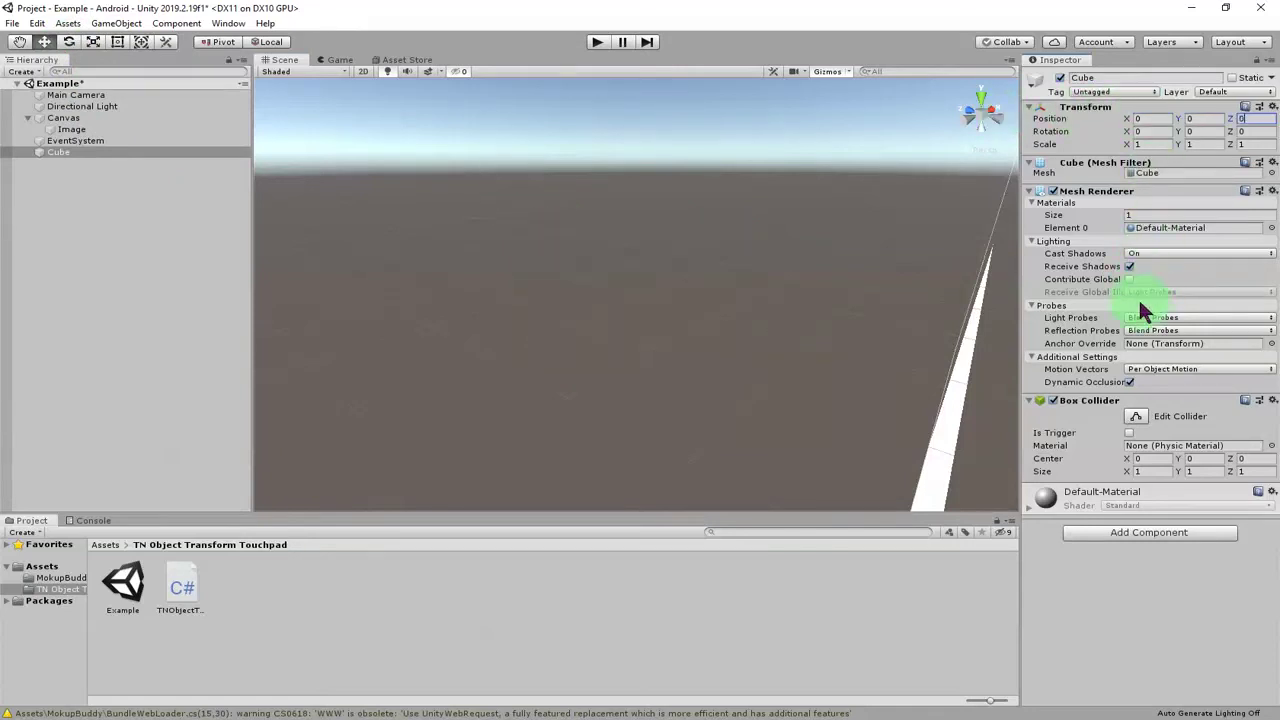
left_click(297, 249)
left_click(150, 152)
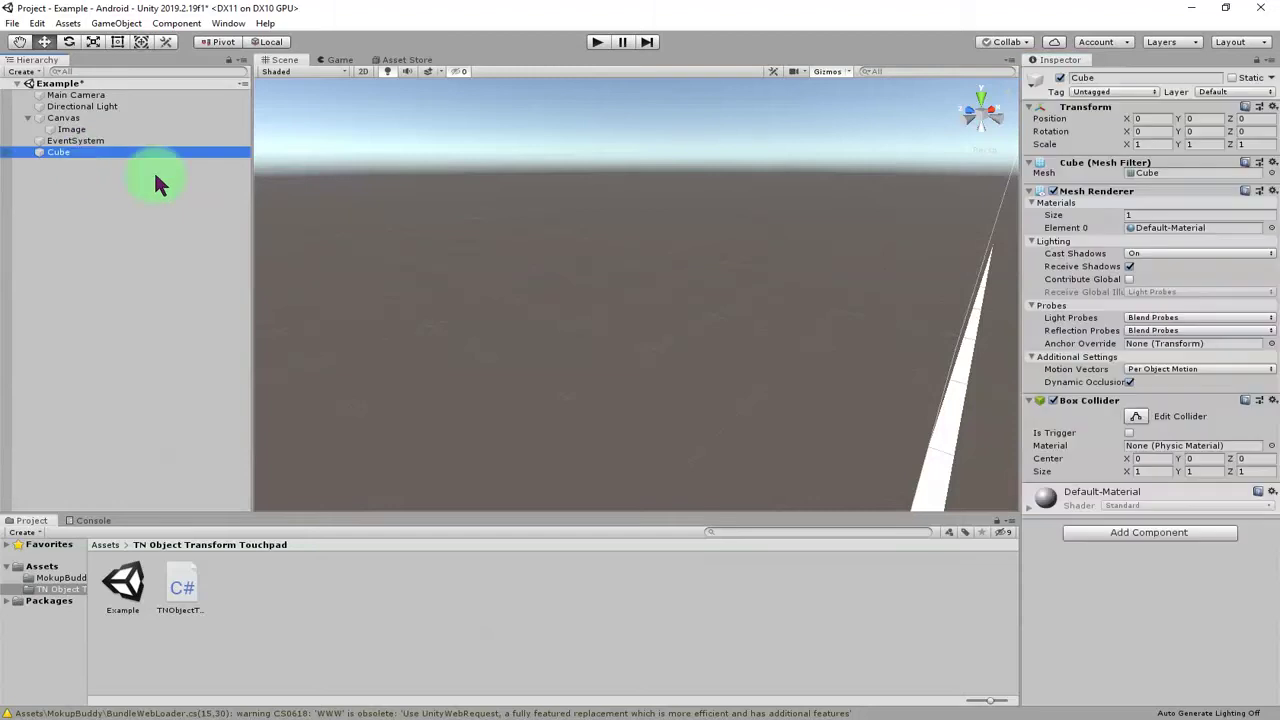
key("f")
left_click_drag(574, 380, 289, 206, "alt")
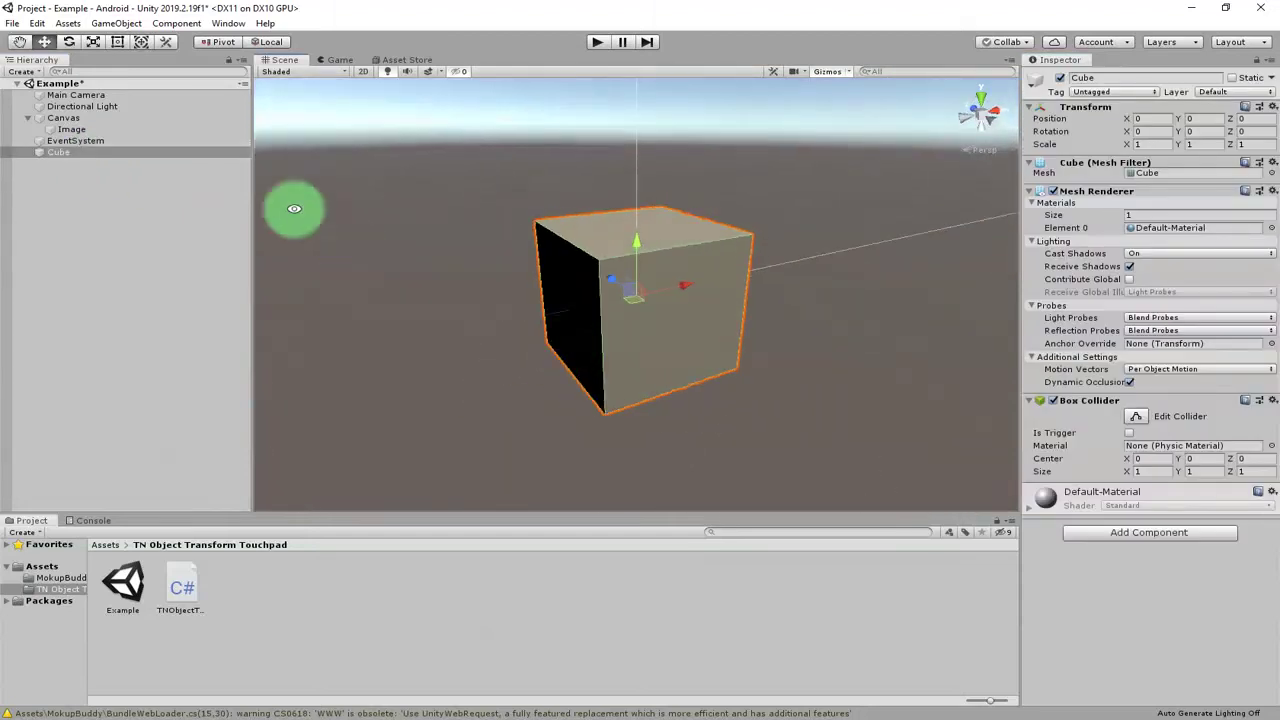
right_click(112, 157)
mouse_move(190, 301)
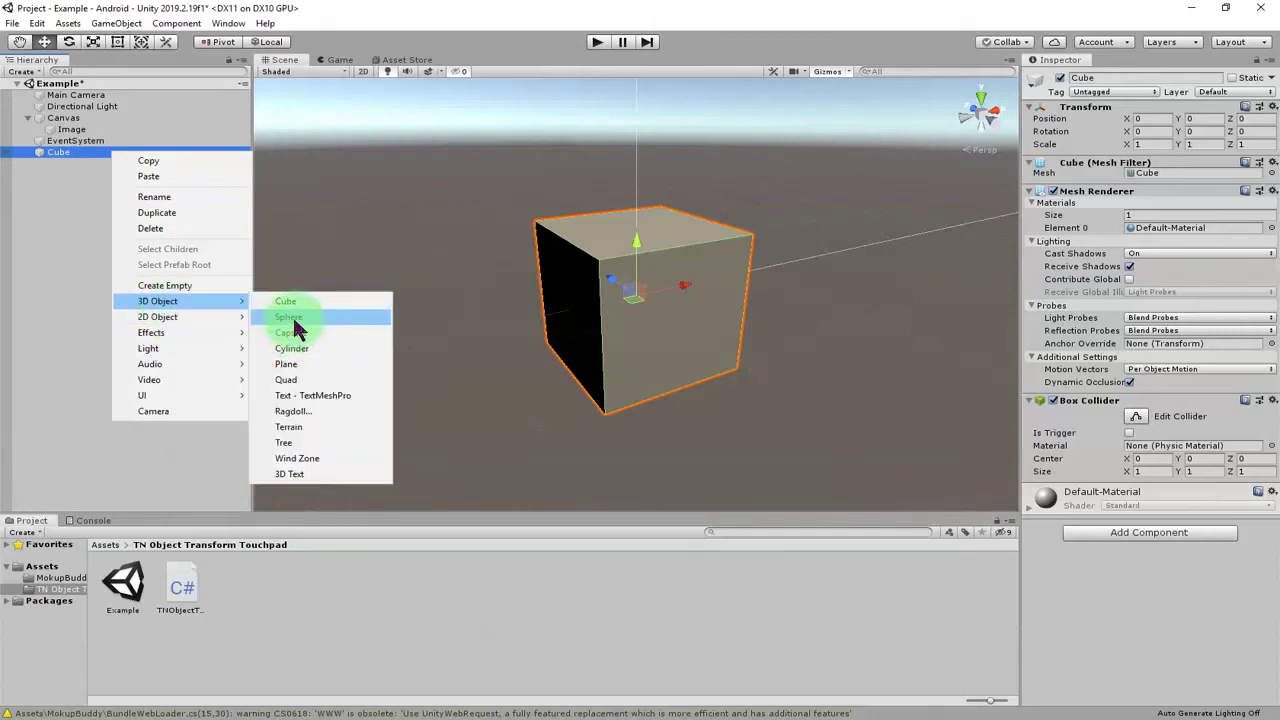
Add a child Sphere raised above the Cube and a child Cube moved below it
left_click(300, 314)
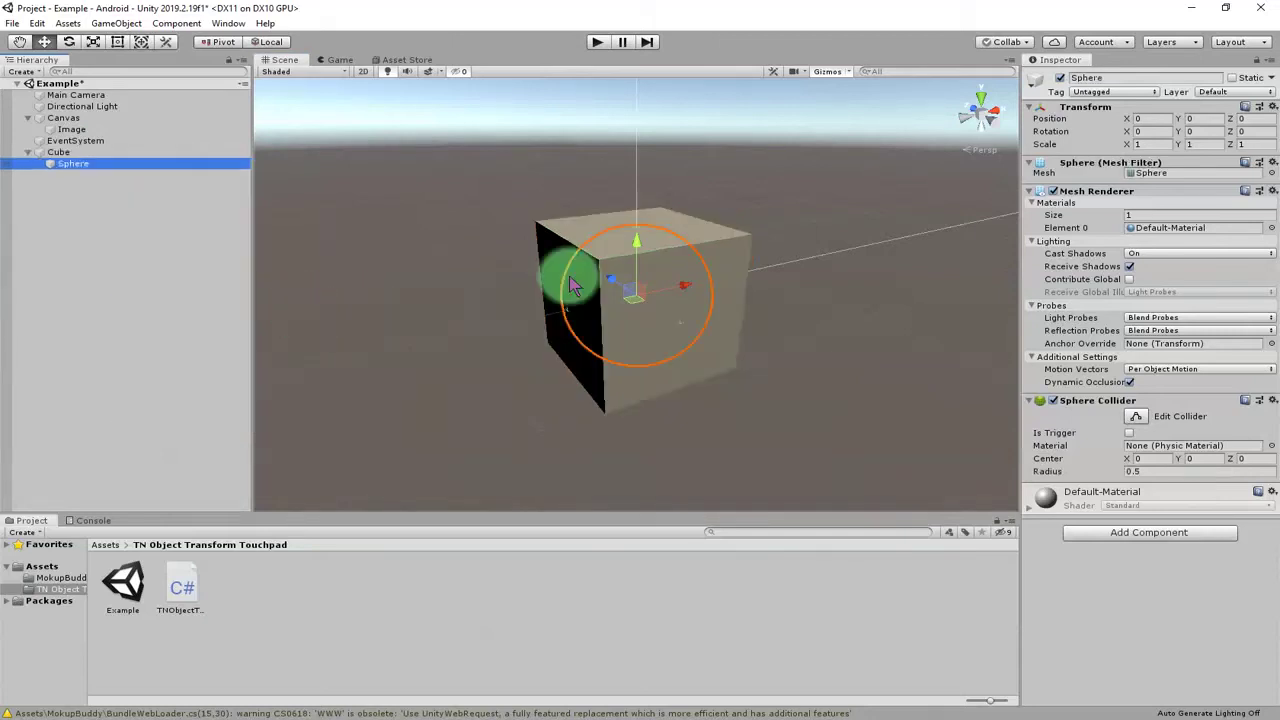
left_click_drag(625, 265, 640, 143)
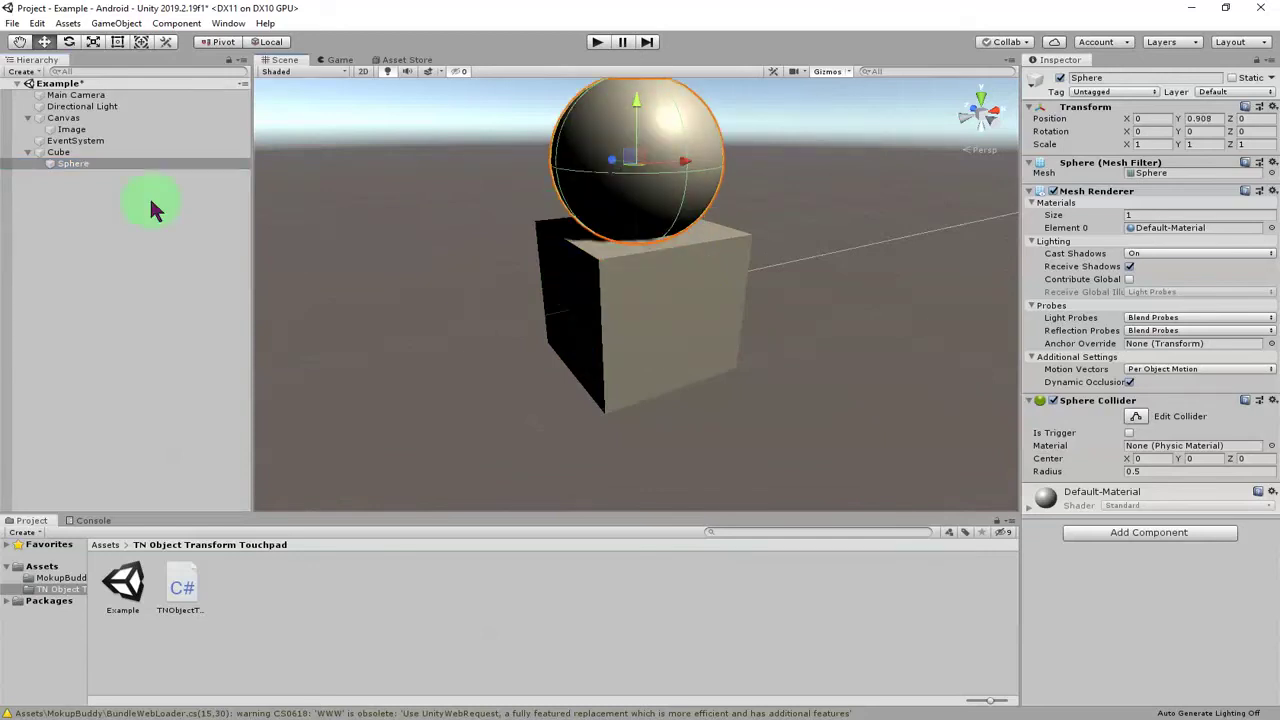
right_click(75, 155)
mouse_move(150, 306)
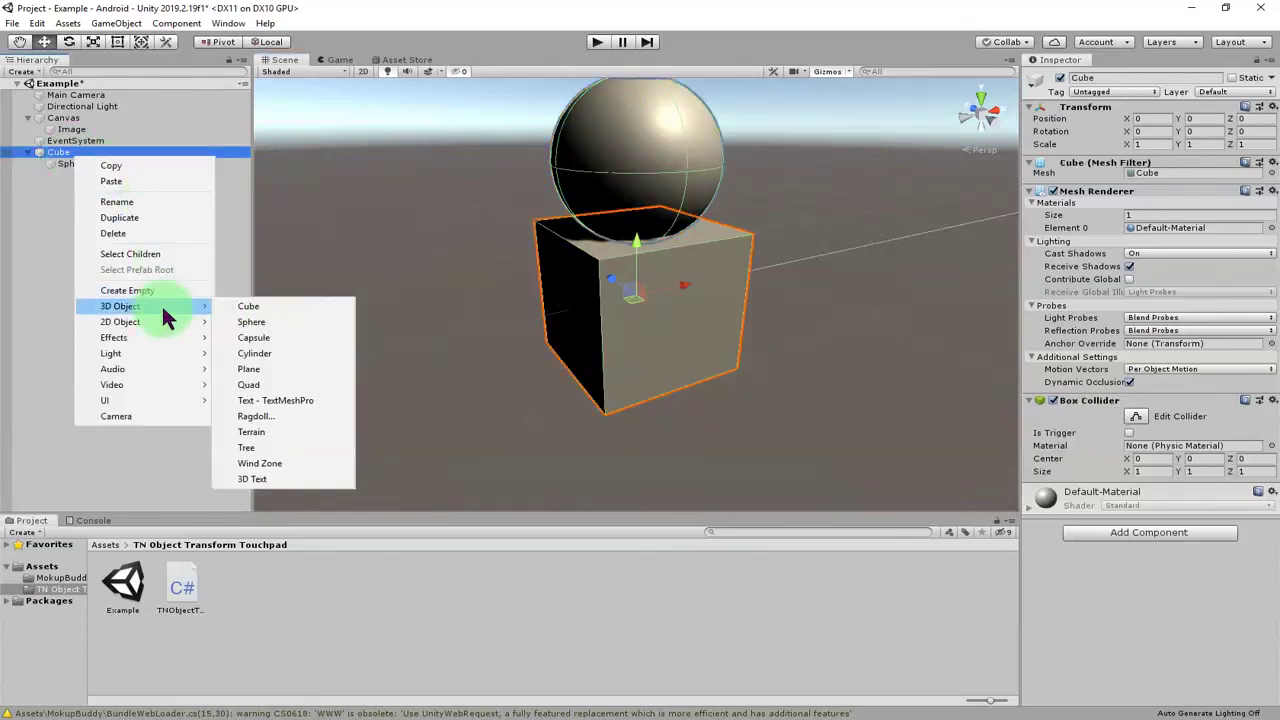
left_click(262, 308)
left_click_drag(626, 245, 657, 378)
Scale the lower cube into a thin, tall leg and duplicate it as Cube (1)
left_click(93, 41)
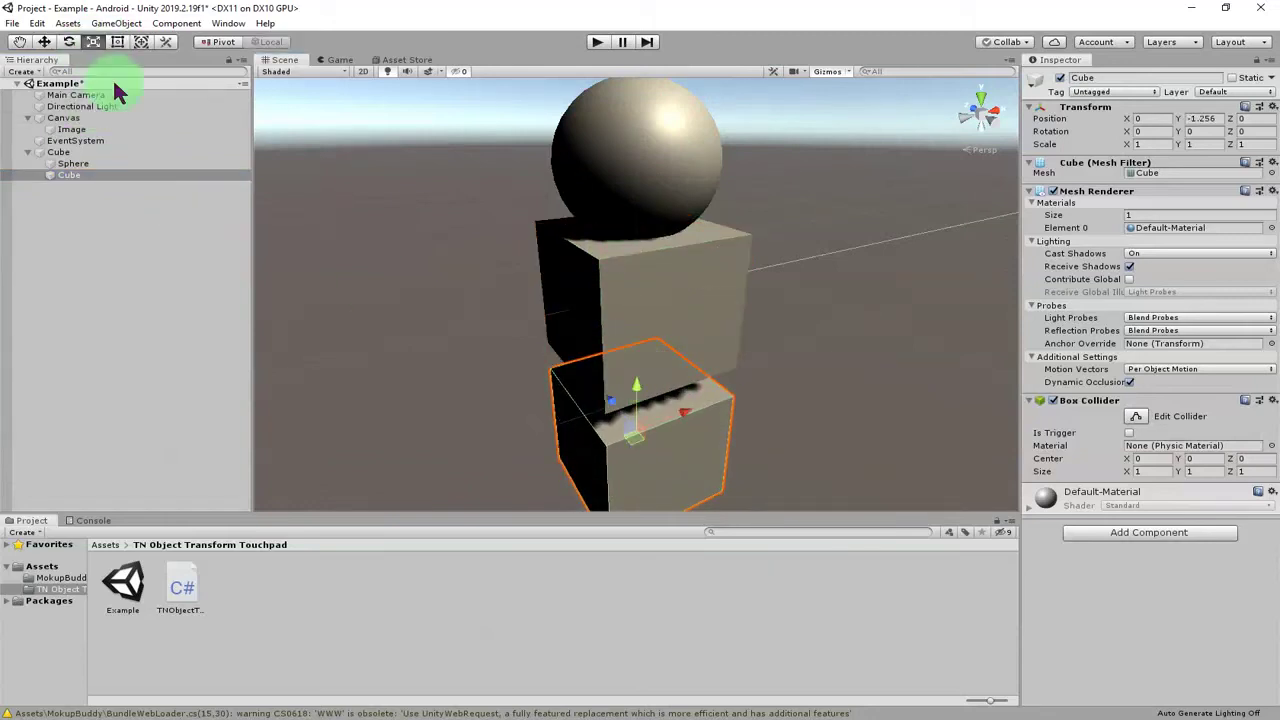
left_click_drag(680, 456, 634, 264)
left_click(19, 41)
left_click_drag(350, 240, 430, 256, "alt")
key("ctrl+d")
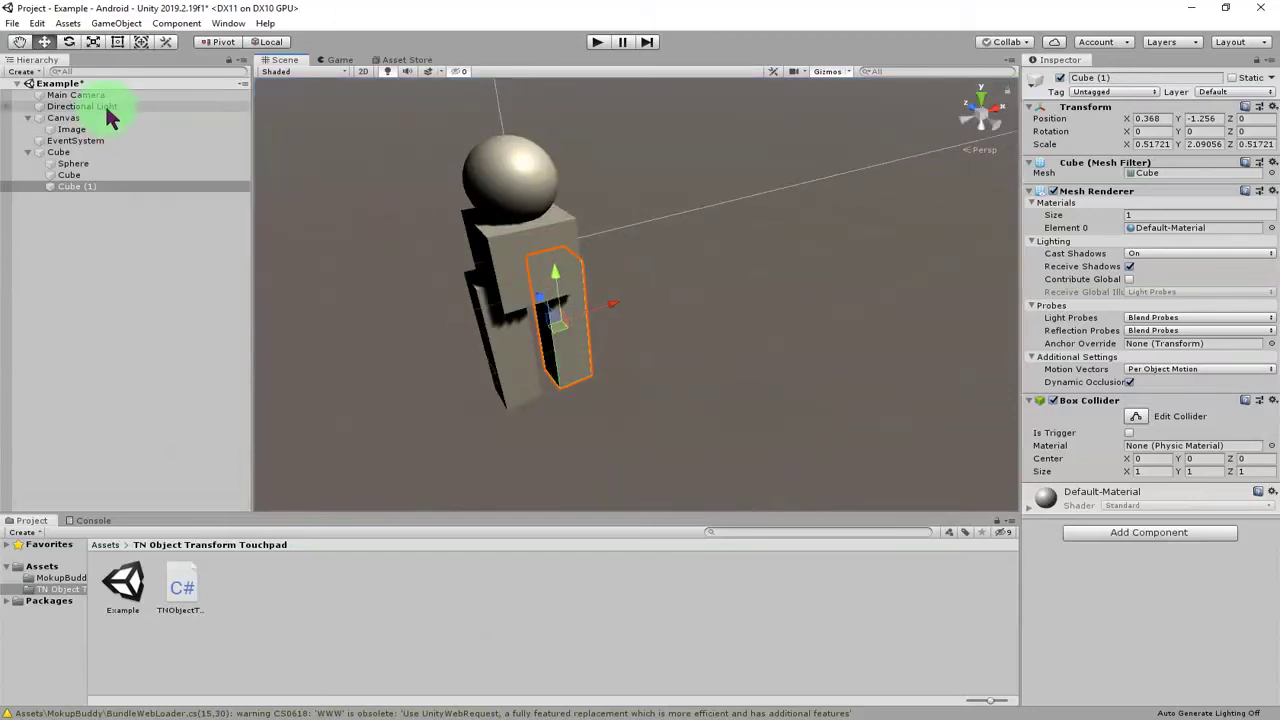
left_click(108, 250)
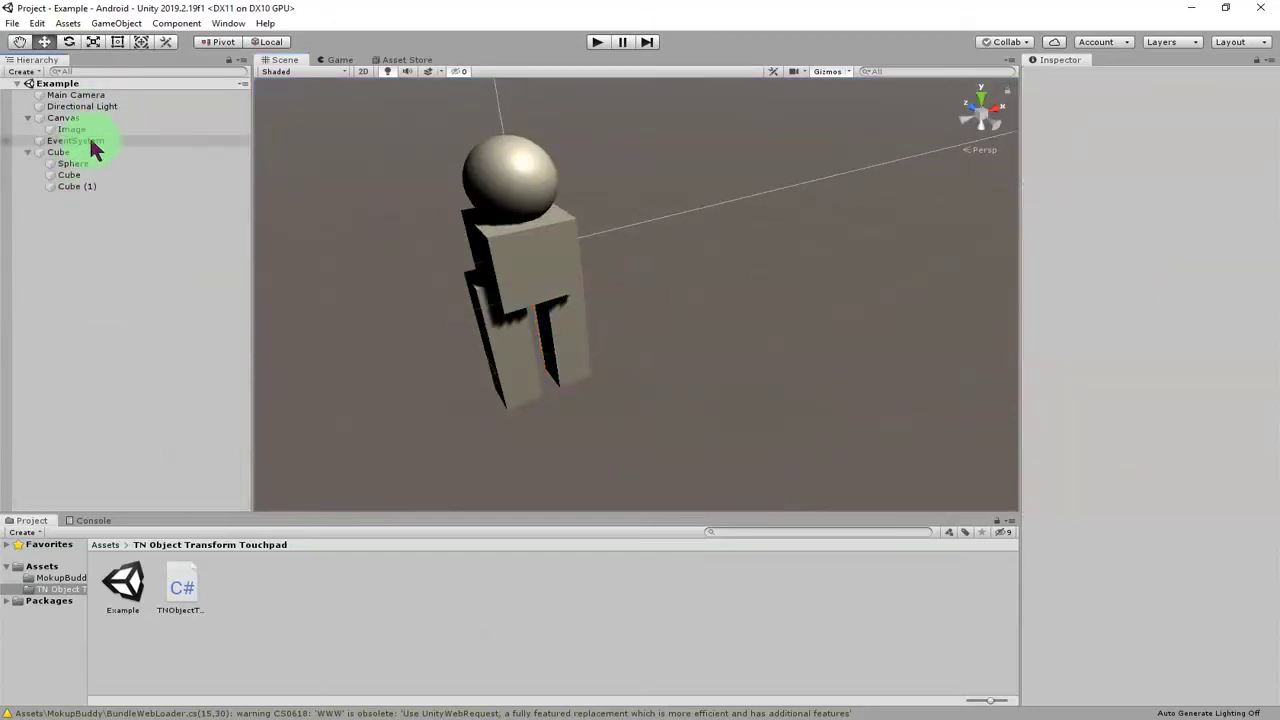
Rename the Image under Canvas to MyTouchpad and save the scene
left_click(88, 119)
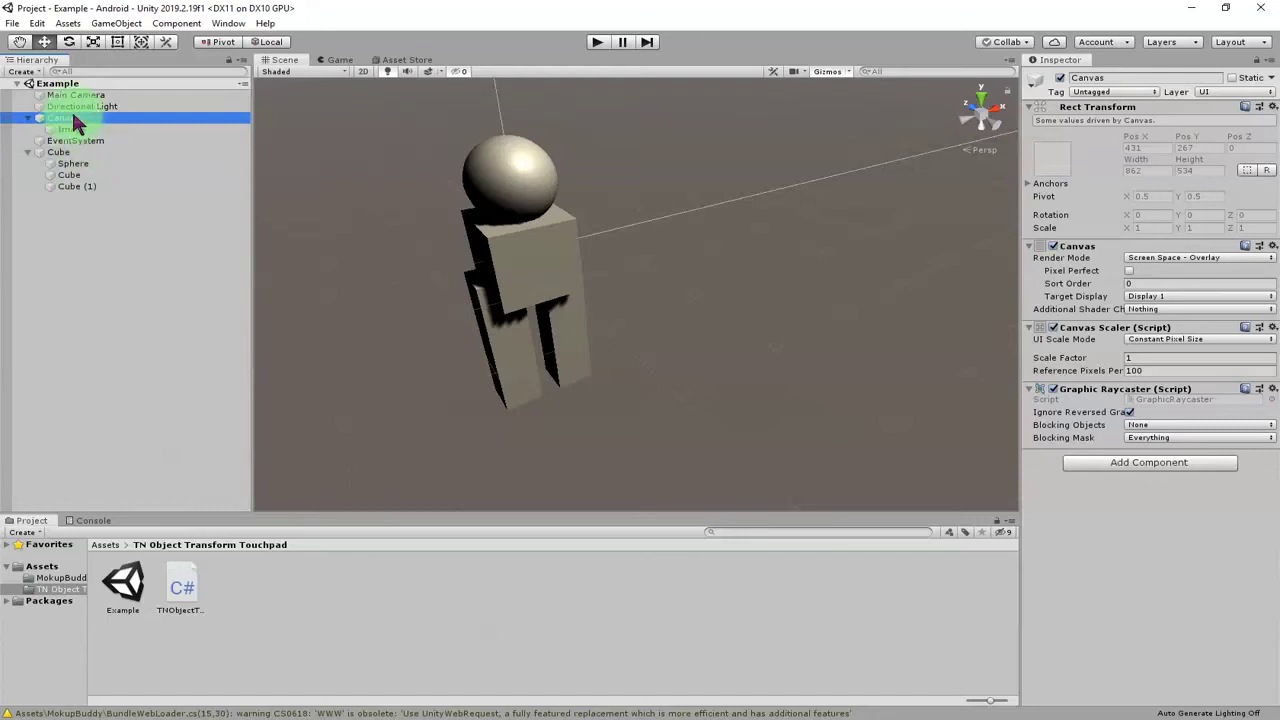
left_click(80, 130)
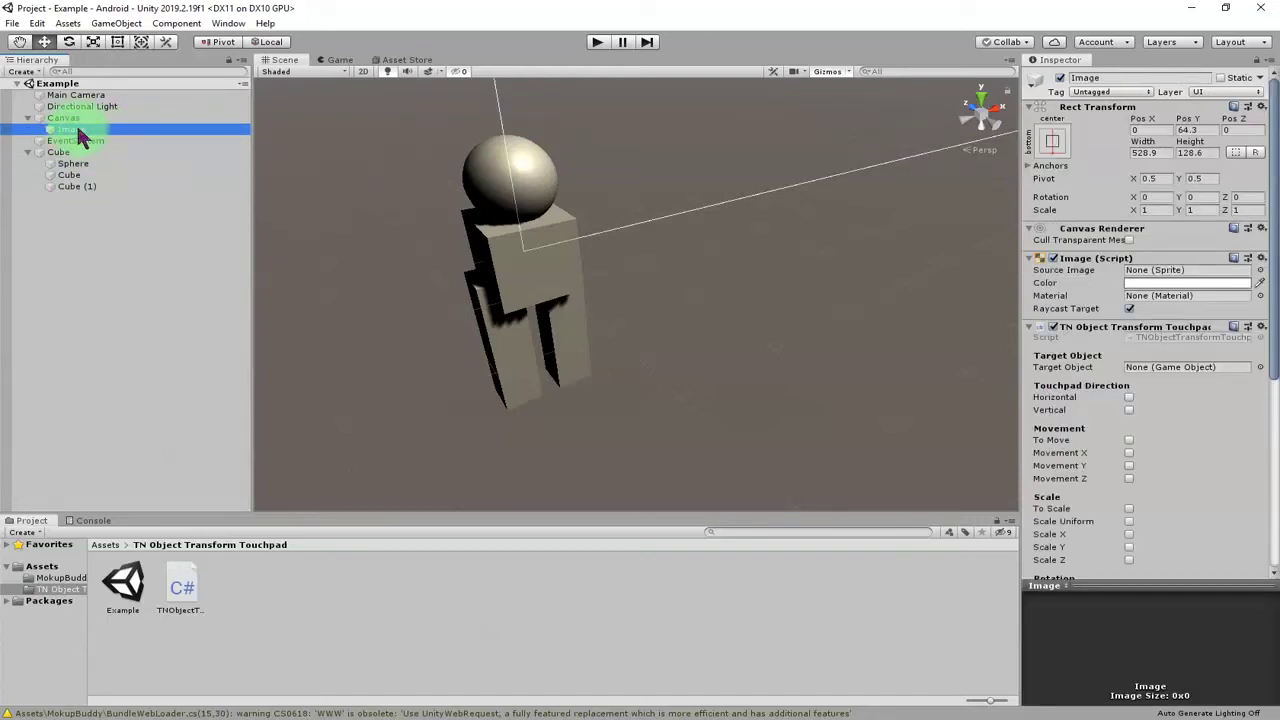
left_click(73, 130)
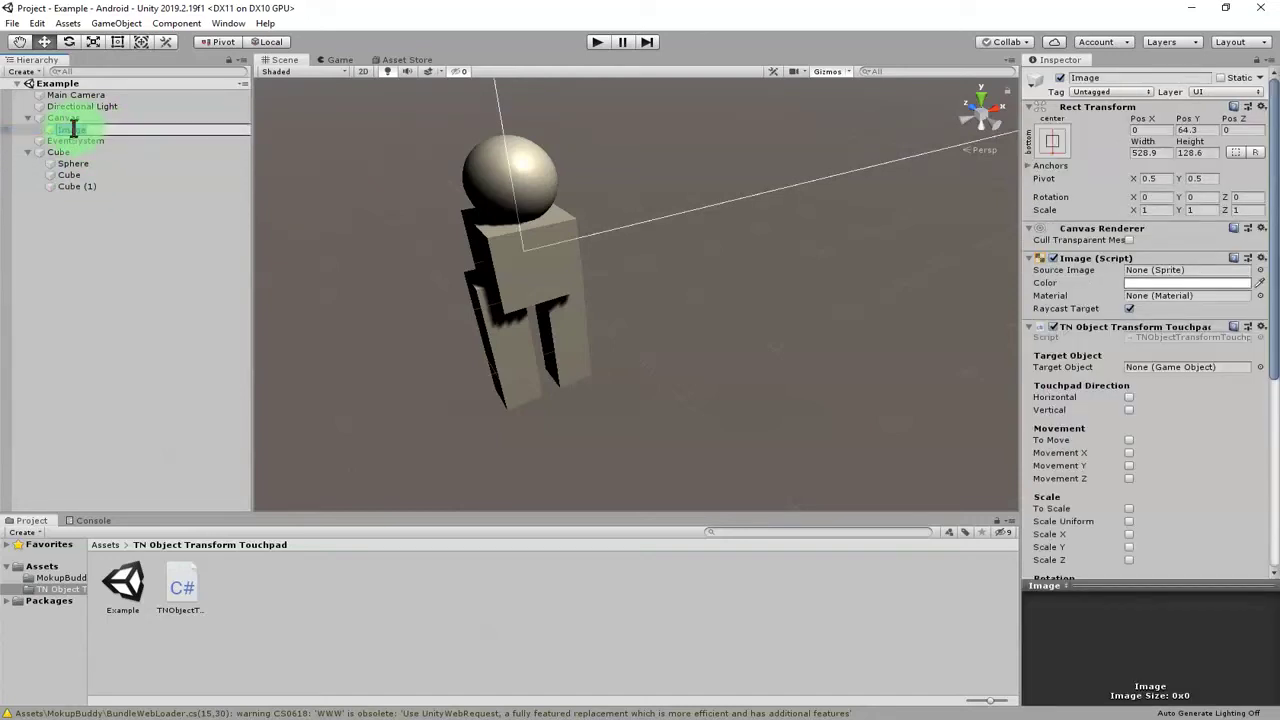
type("MyT")
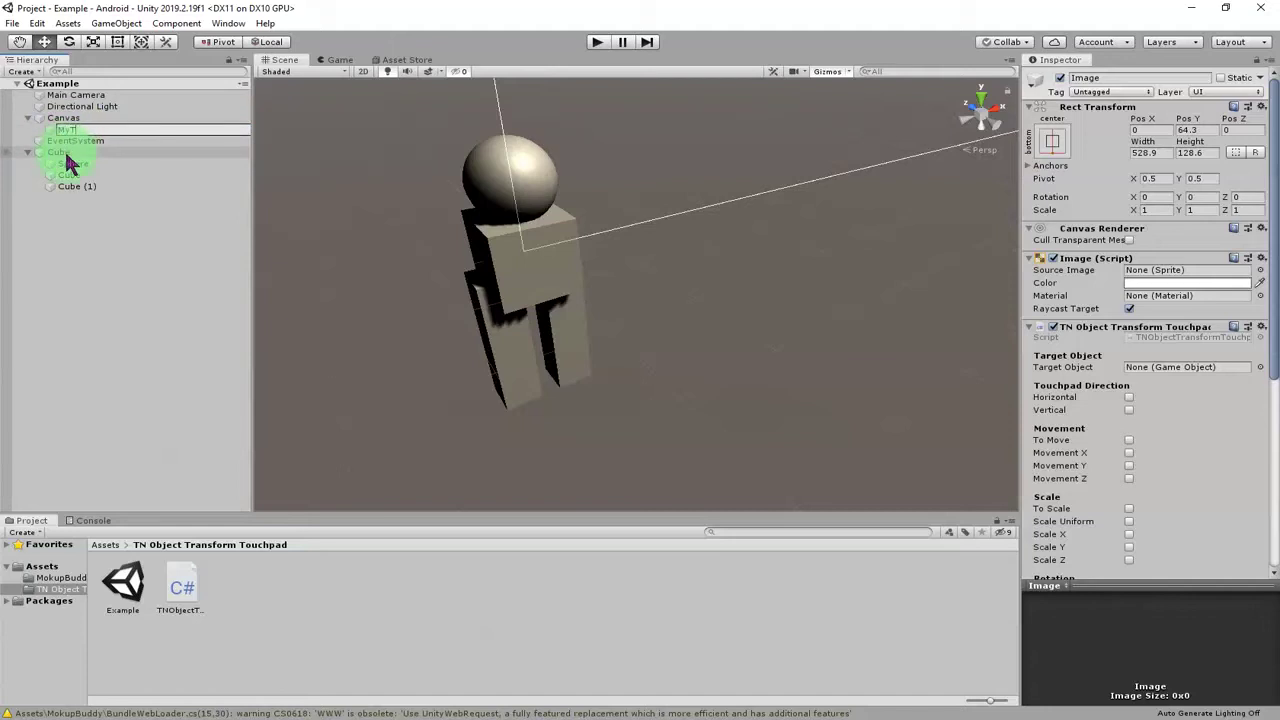
type("ouchpad")
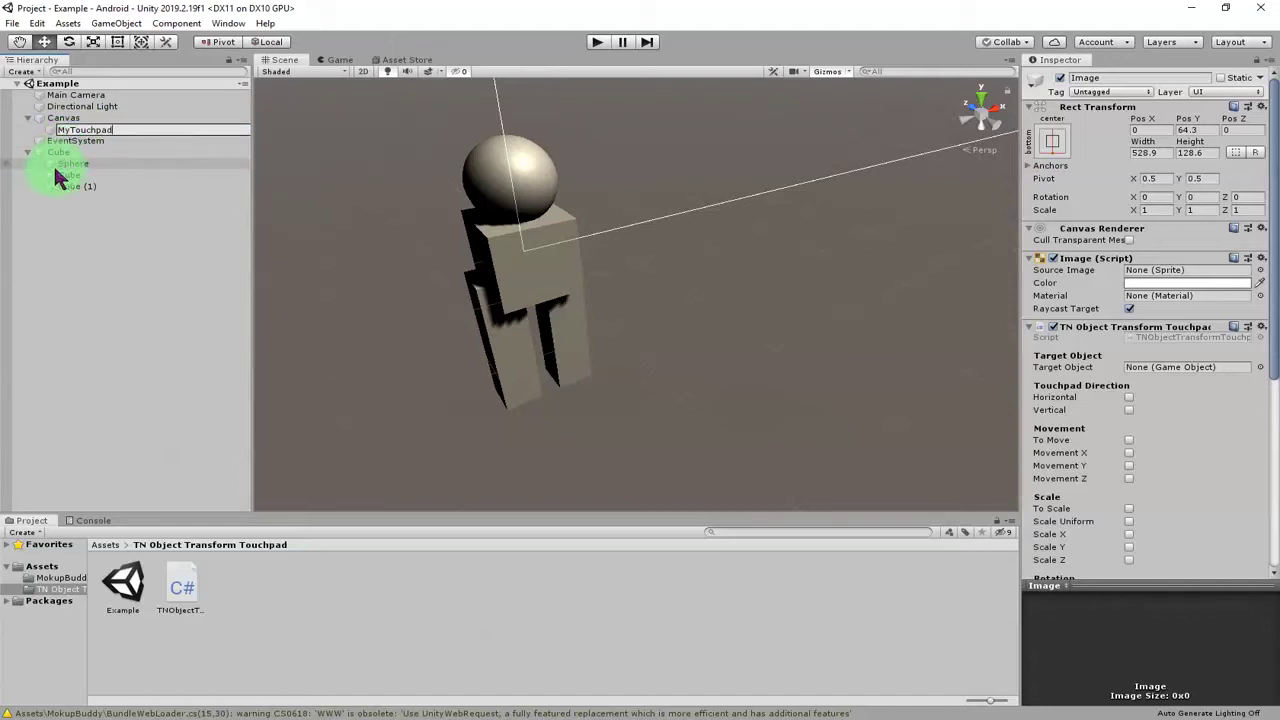
key("Return")
key("ctrl+s")
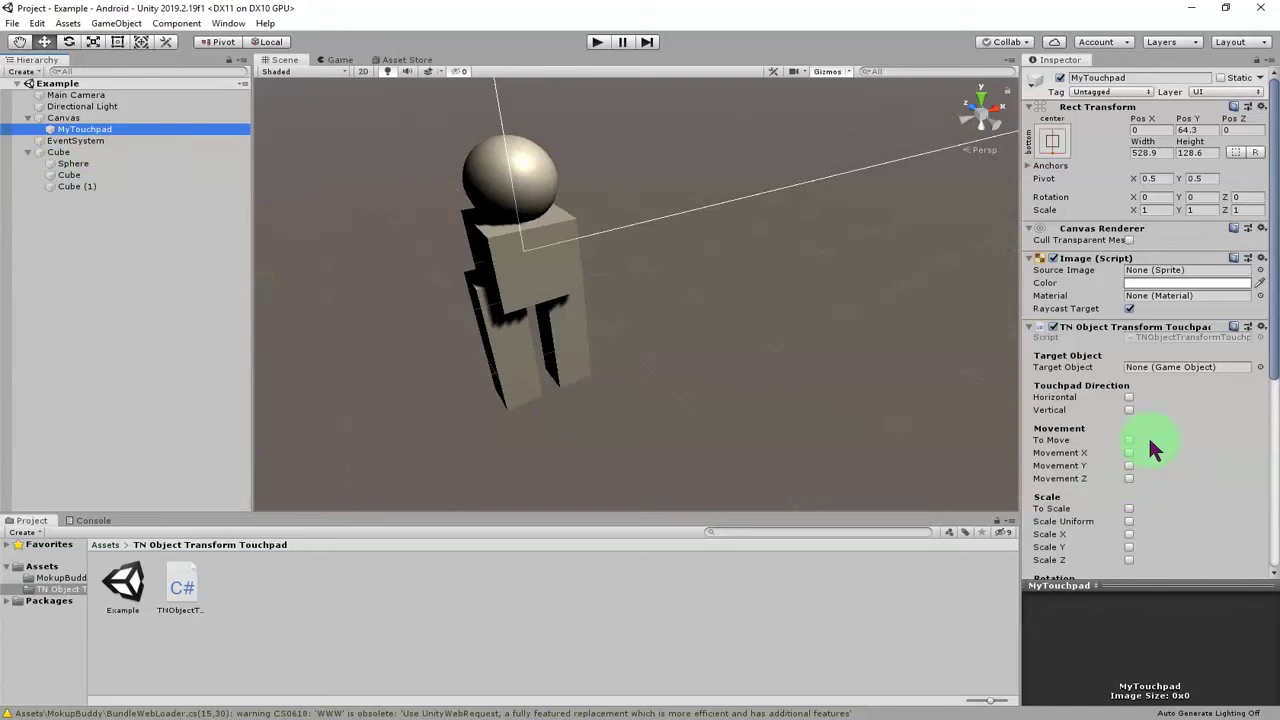
scroll(1120, 437, "down", 3)
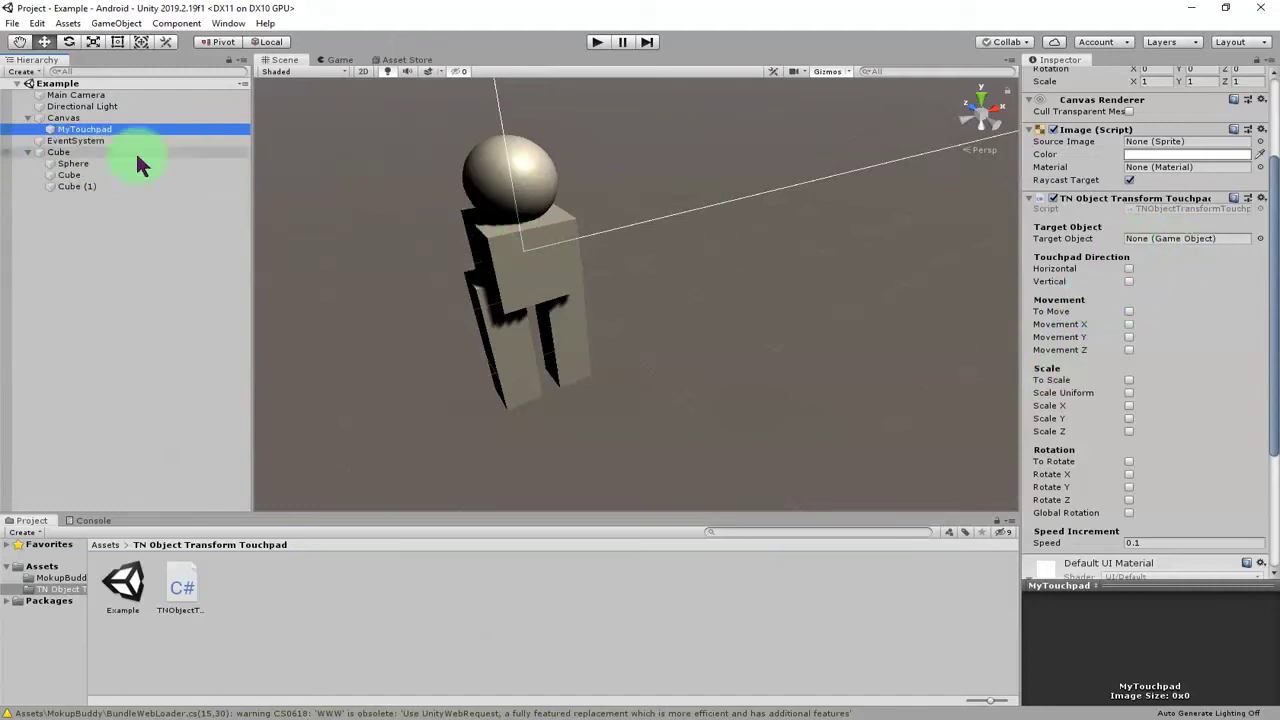
Drag the Cube into the Target Object field of MyTouchpad's TN Object Transform Touchpad
left_click_drag(66, 160, 1143, 248)
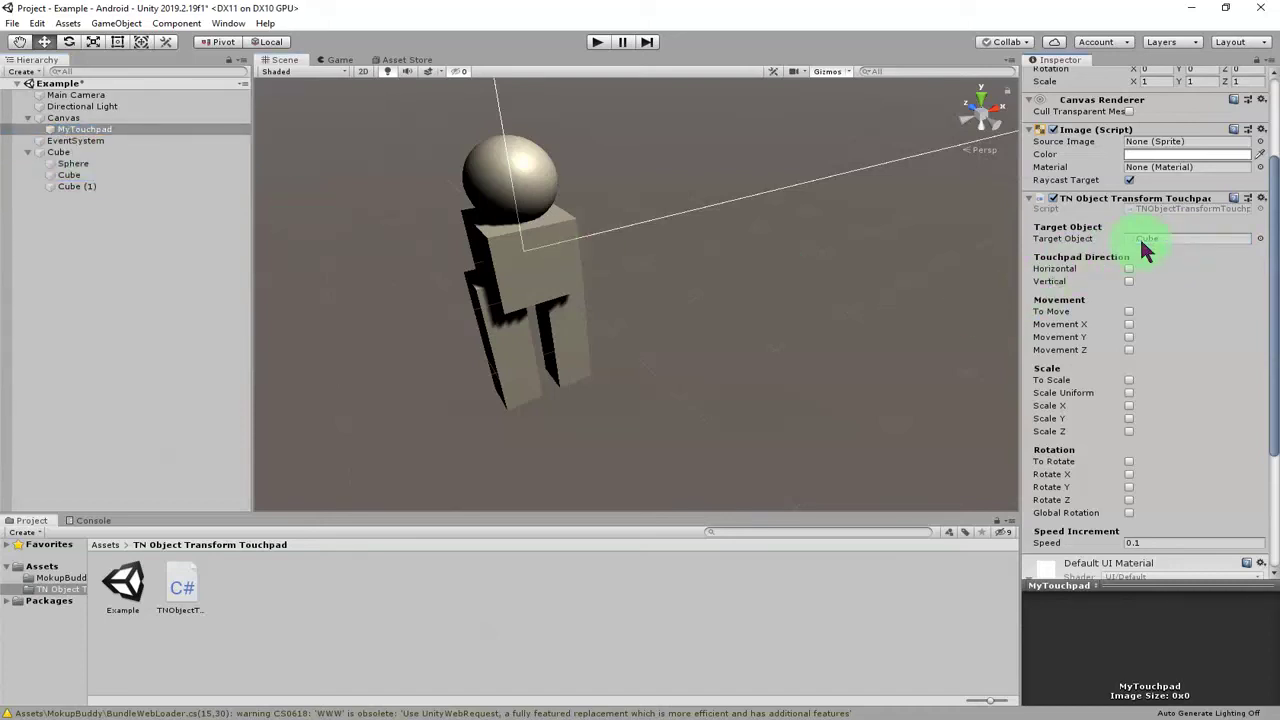
scroll(1110, 403, "down", 5)
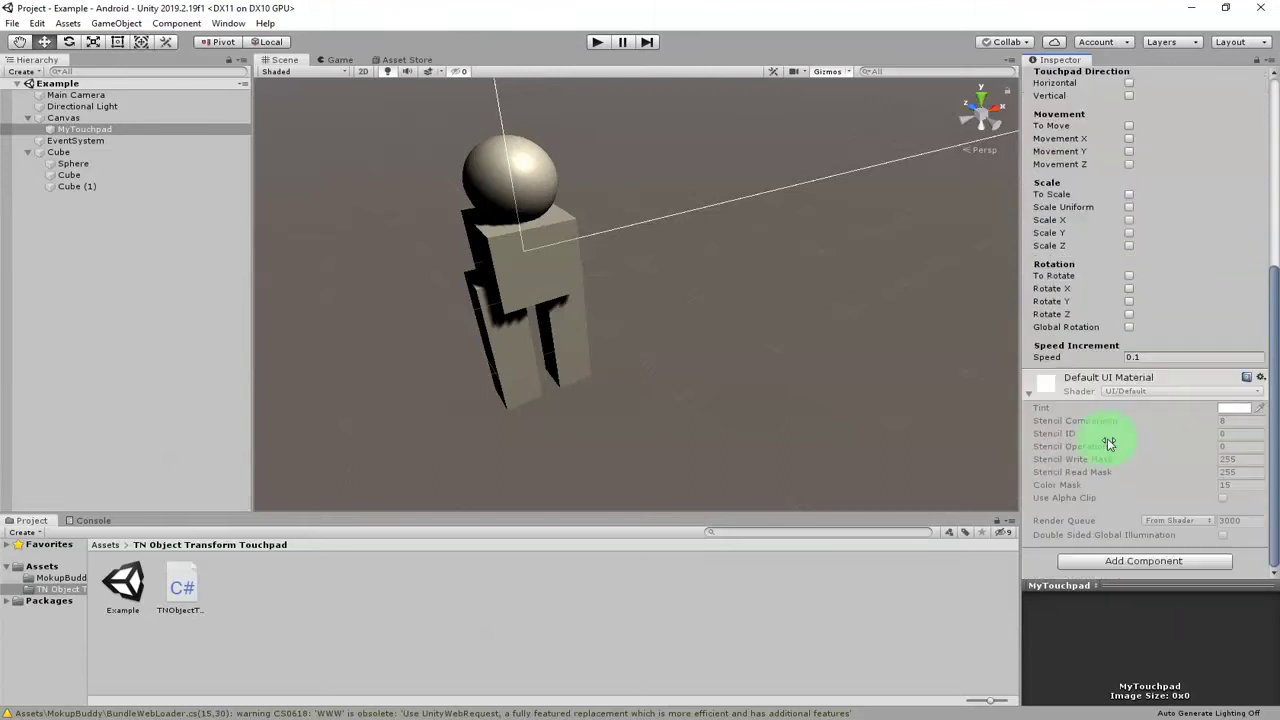
scroll(1093, 338, "up", 6)
scroll(1085, 358, "down", 6)
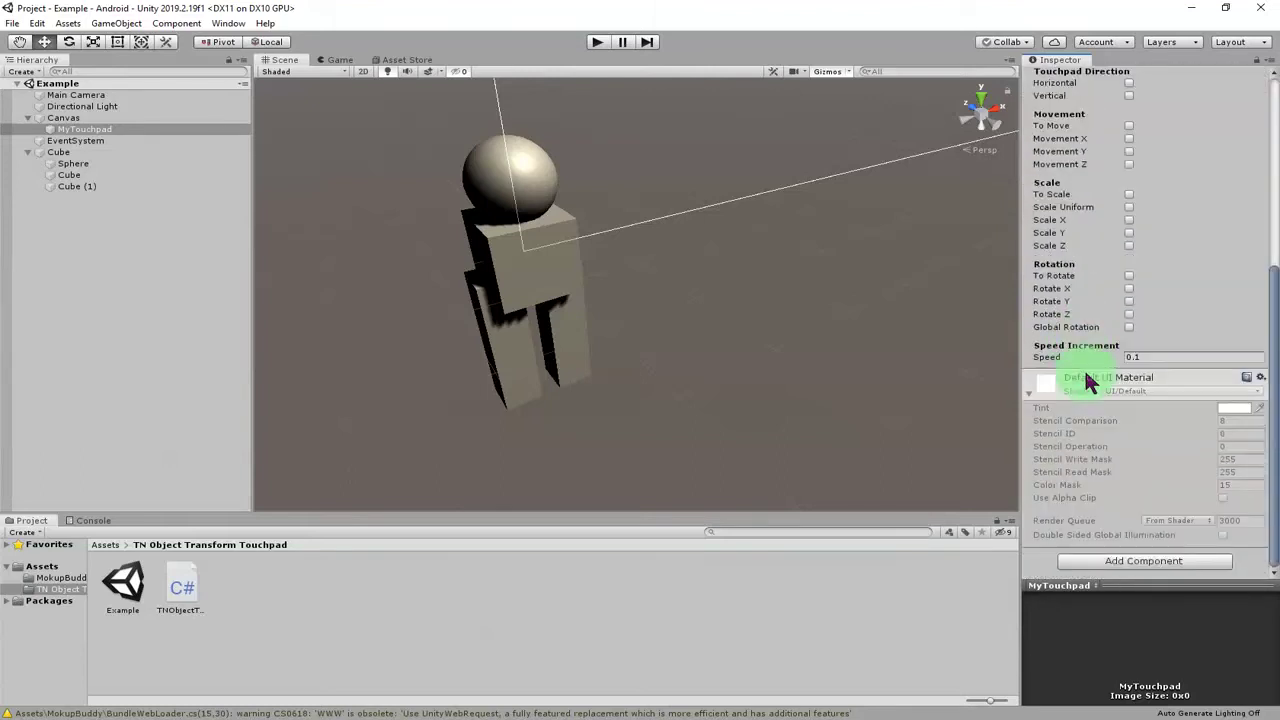
left_click(1165, 562)
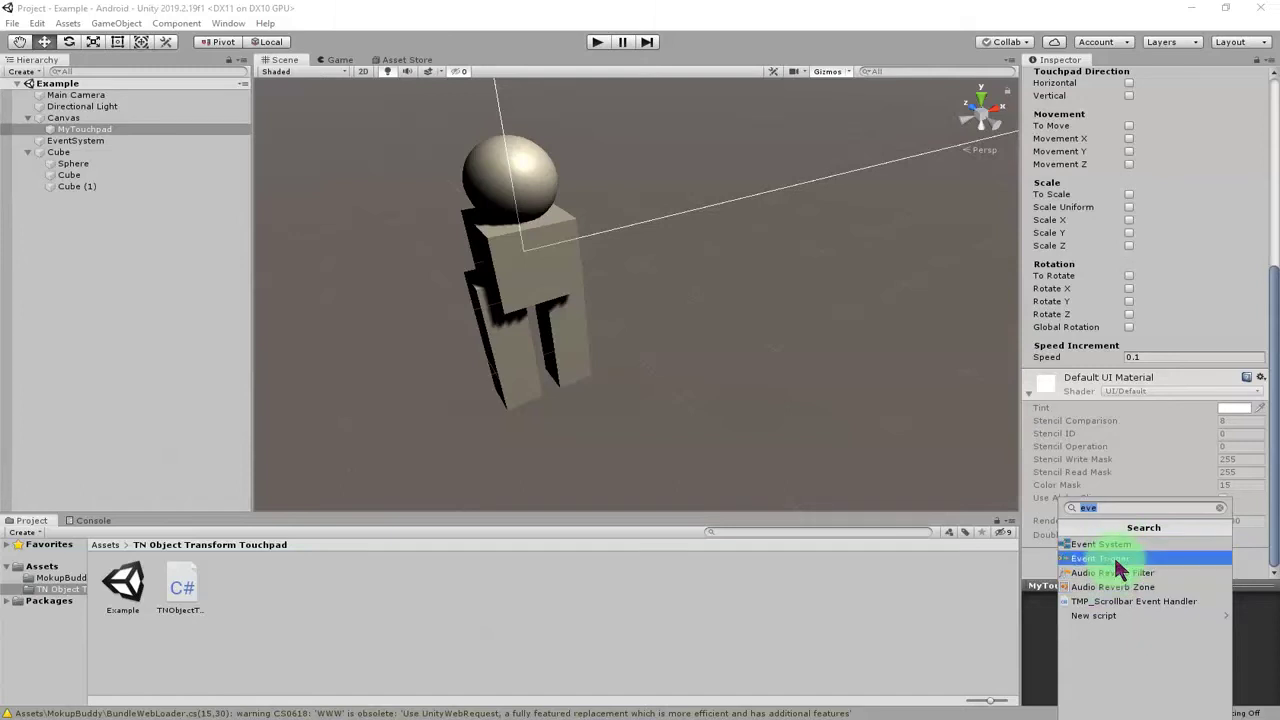
Add an Event Trigger component to MyTouchpad with PointerDown and PointerUp event entries
left_click(1118, 568)
scroll(1089, 480, "down", 1)
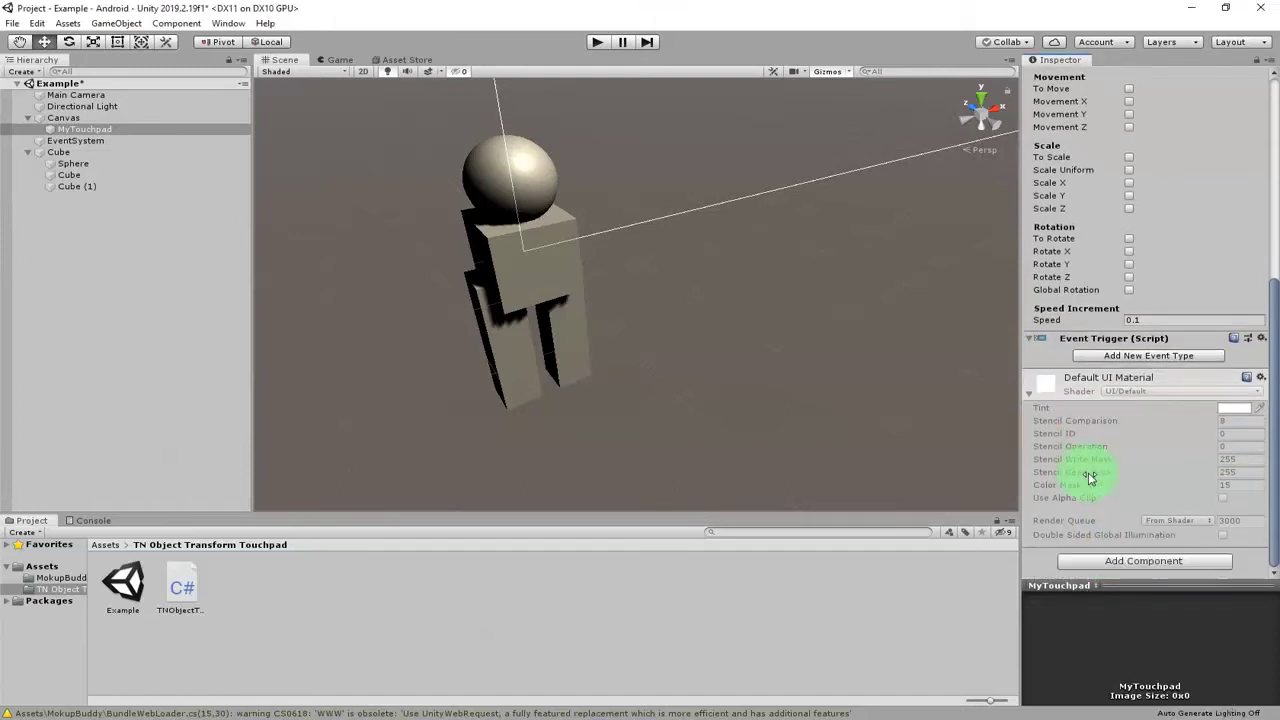
left_click(1130, 358)
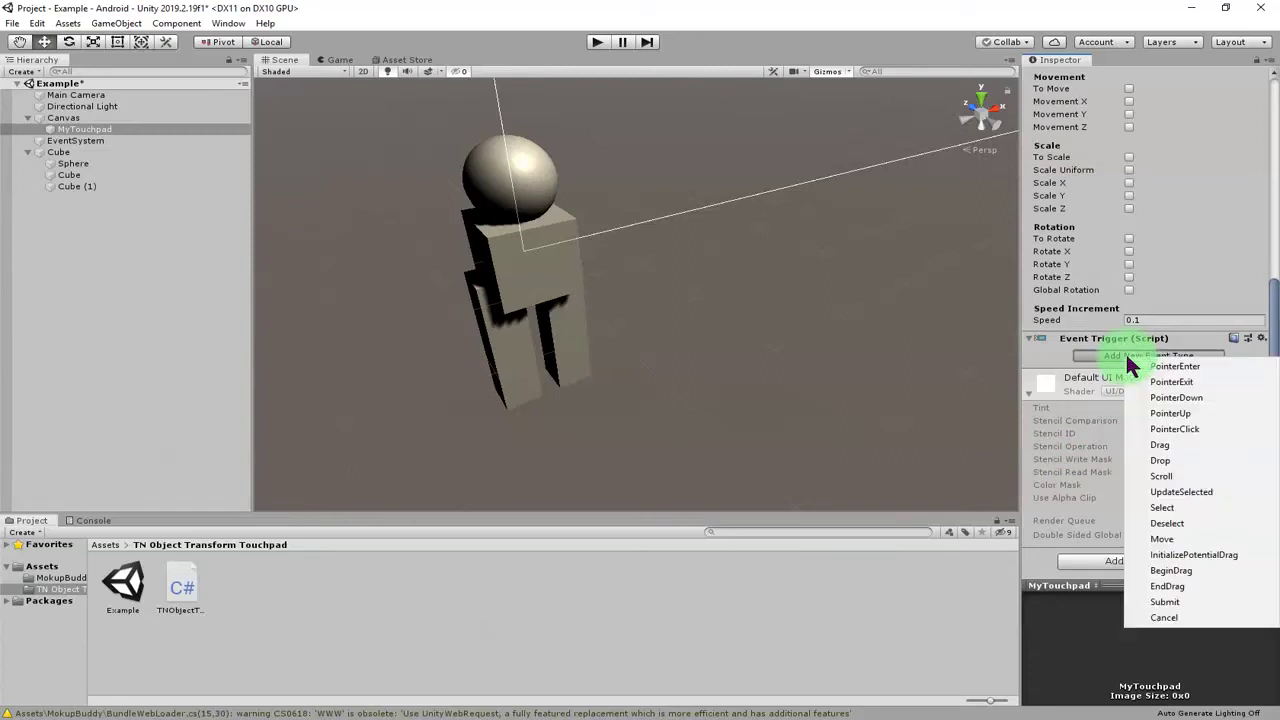
left_click(1178, 398)
left_click(1136, 423)
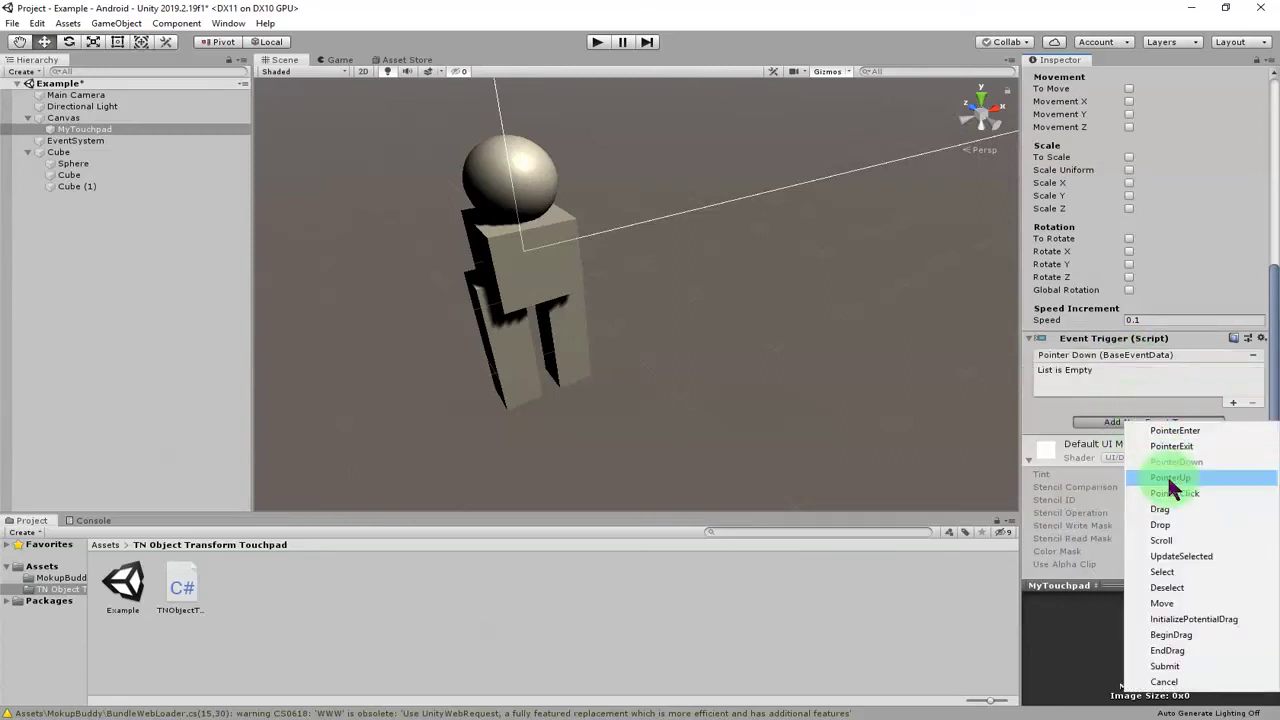
left_click(1098, 488)
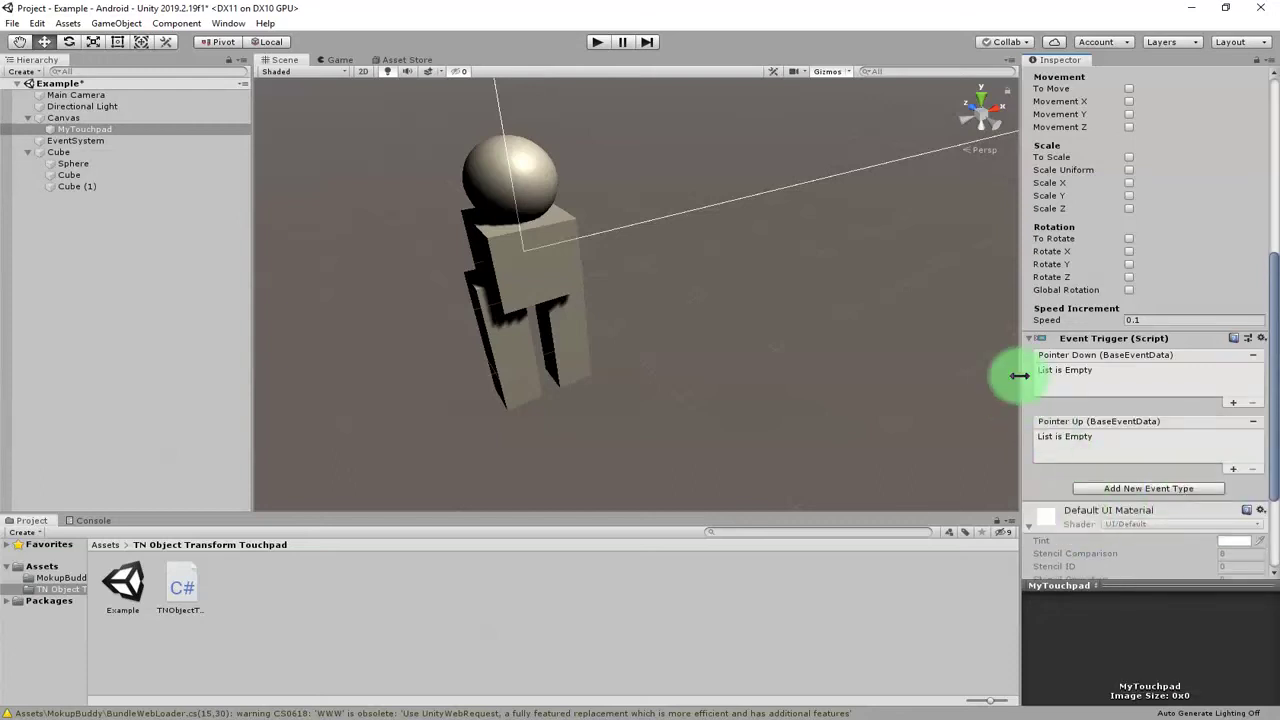
Make Pointer Down call TNObjectTransformTouchpad.TouchpadActivate on MyTouchpad
left_click(1234, 404)
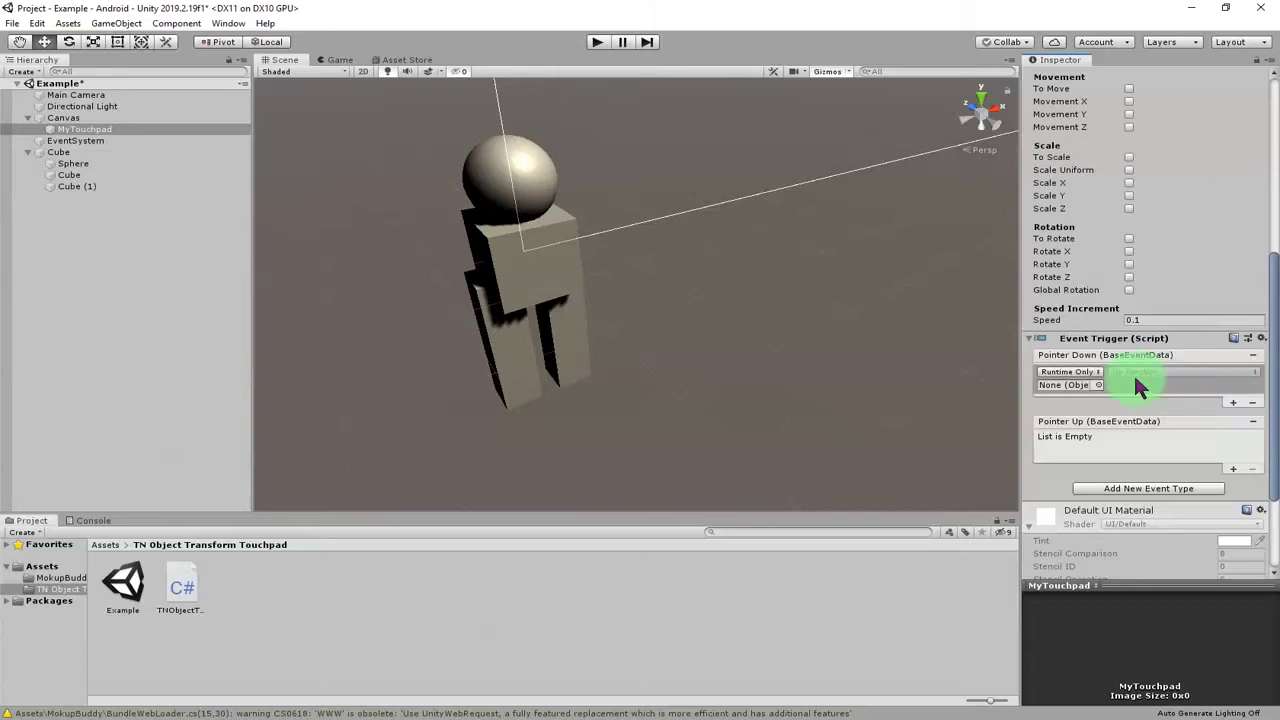
left_click_drag(62, 130, 1076, 391)
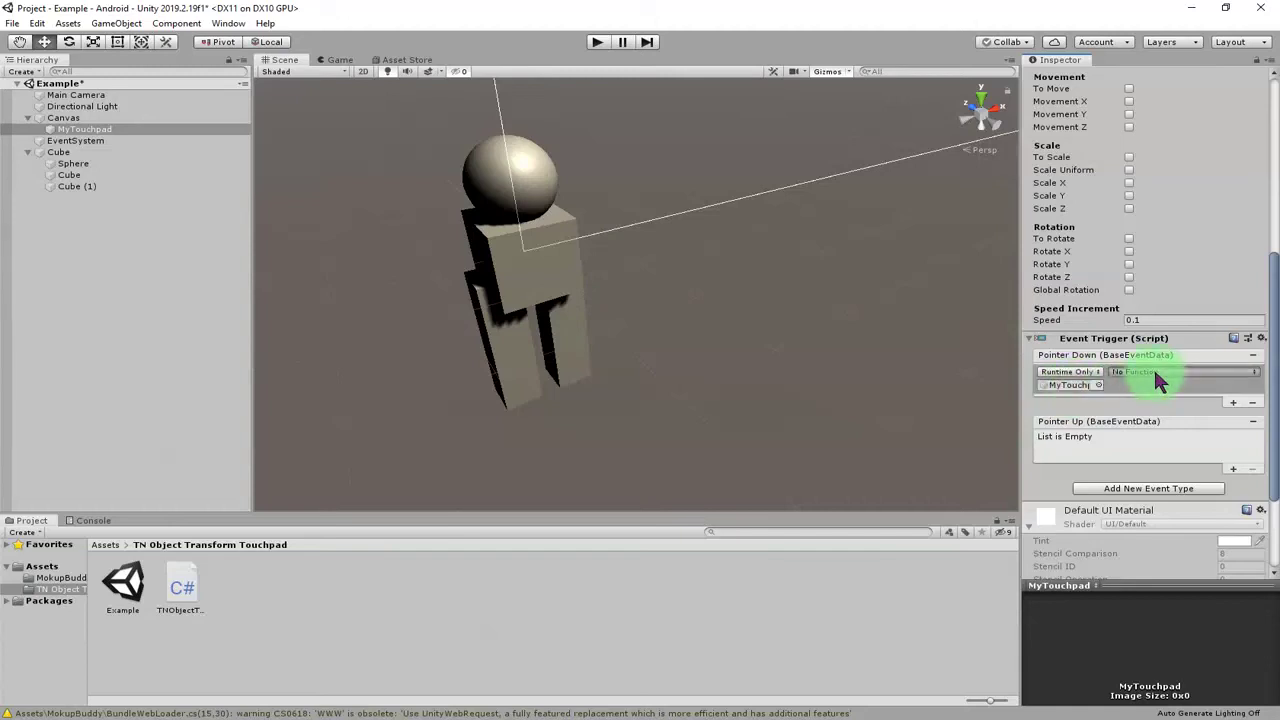
left_click(1150, 371)
mouse_move(1146, 478)
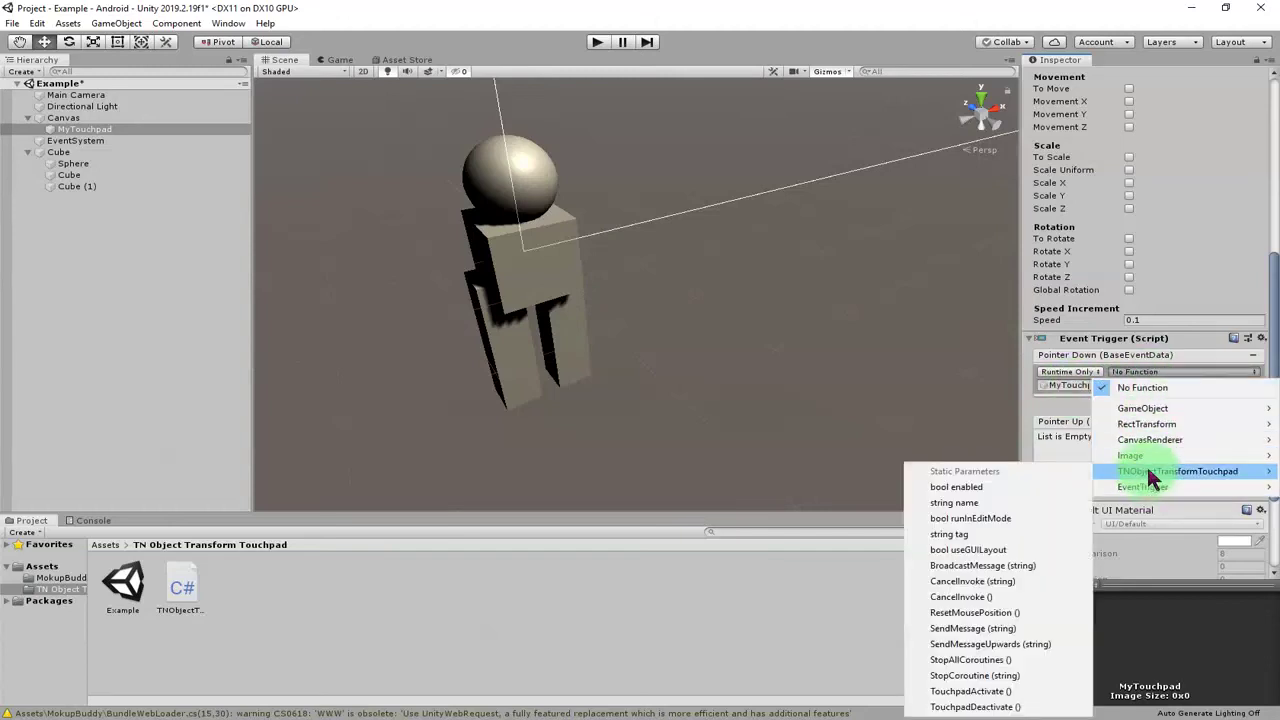
left_click(1003, 693)
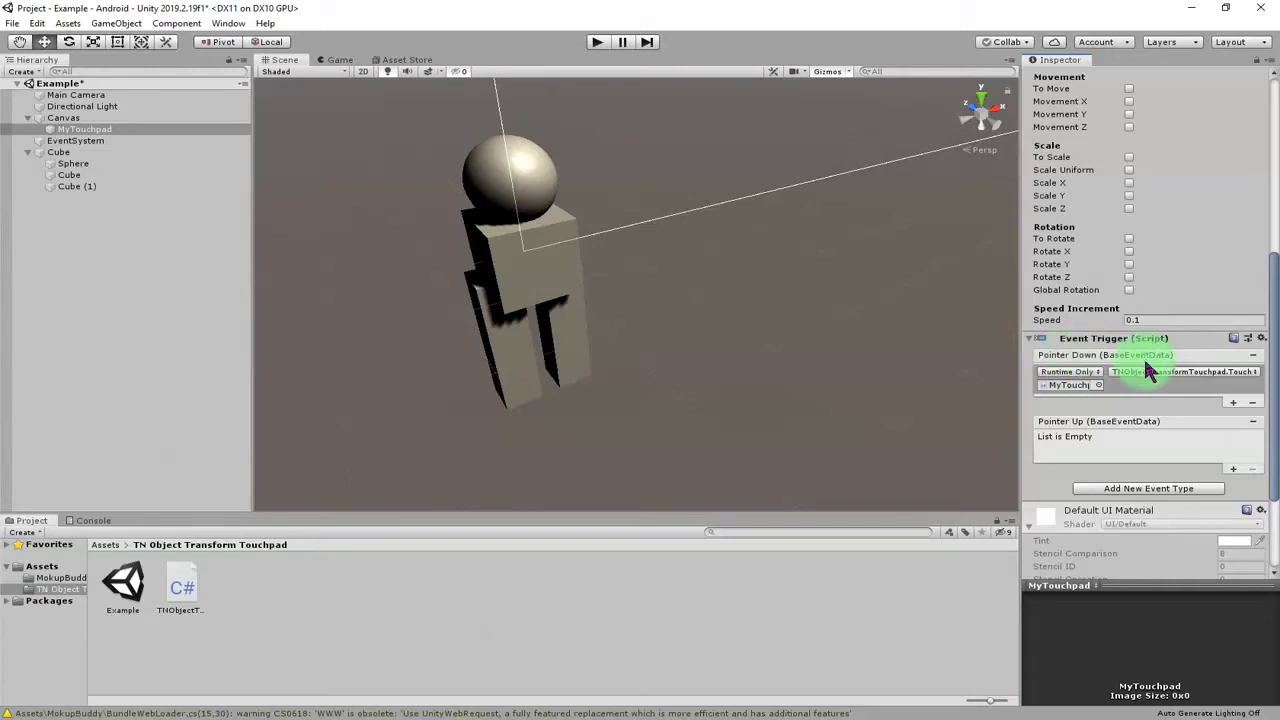
Make Pointer Up call TNObjectTransformTouchpad.TouchpadDeactivate on MyTouchpad
left_click(1234, 469)
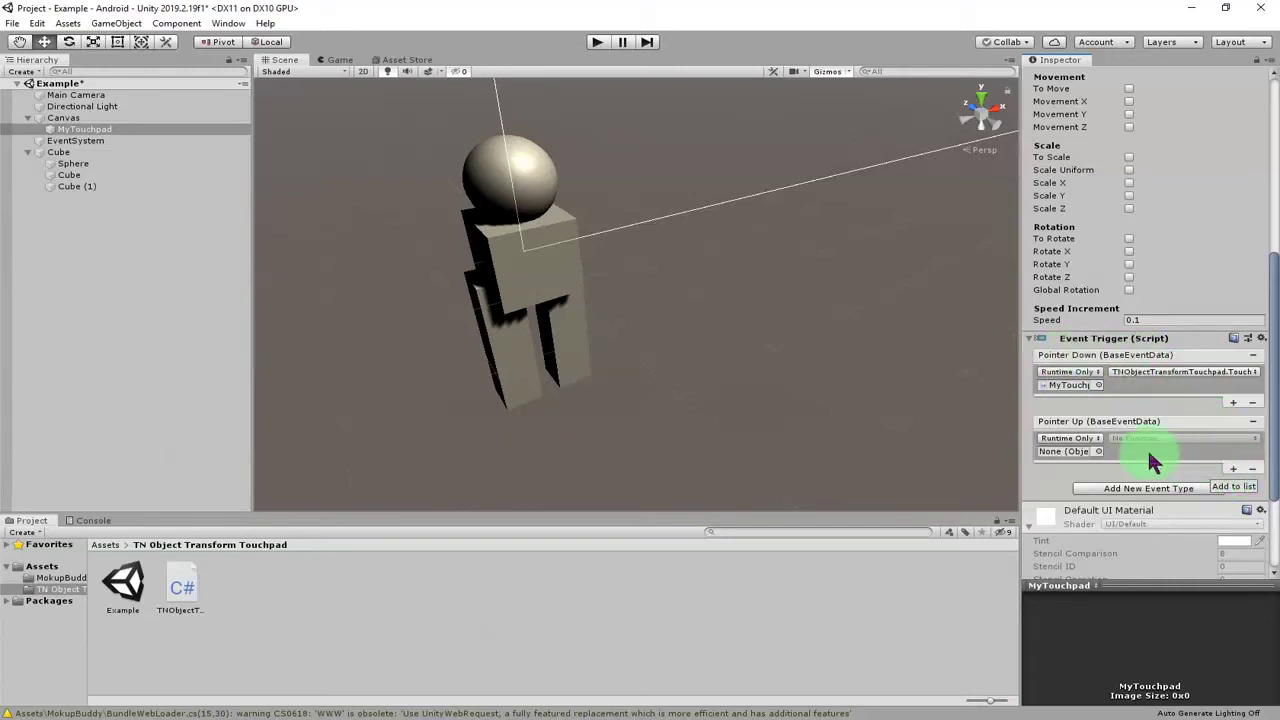
left_click(86, 131)
left_click_drag(86, 135, 1097, 458)
left_click(1152, 438)
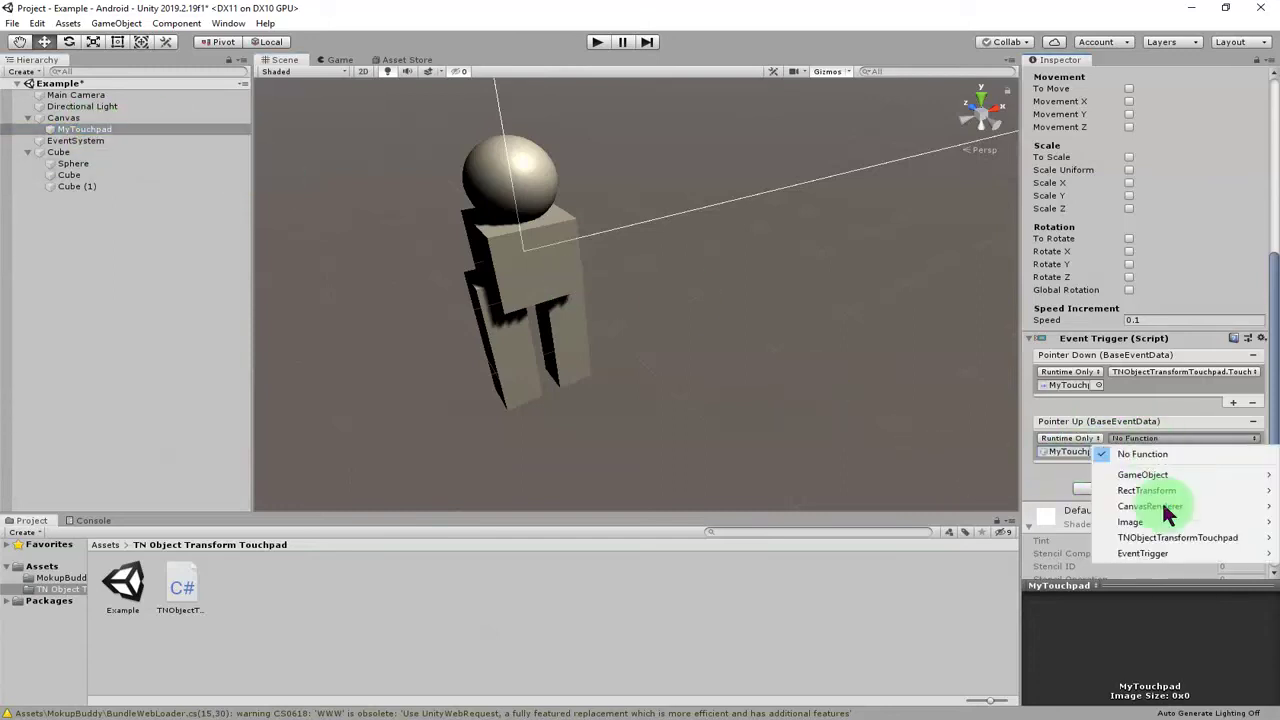
mouse_move(1170, 538)
left_click(995, 537)
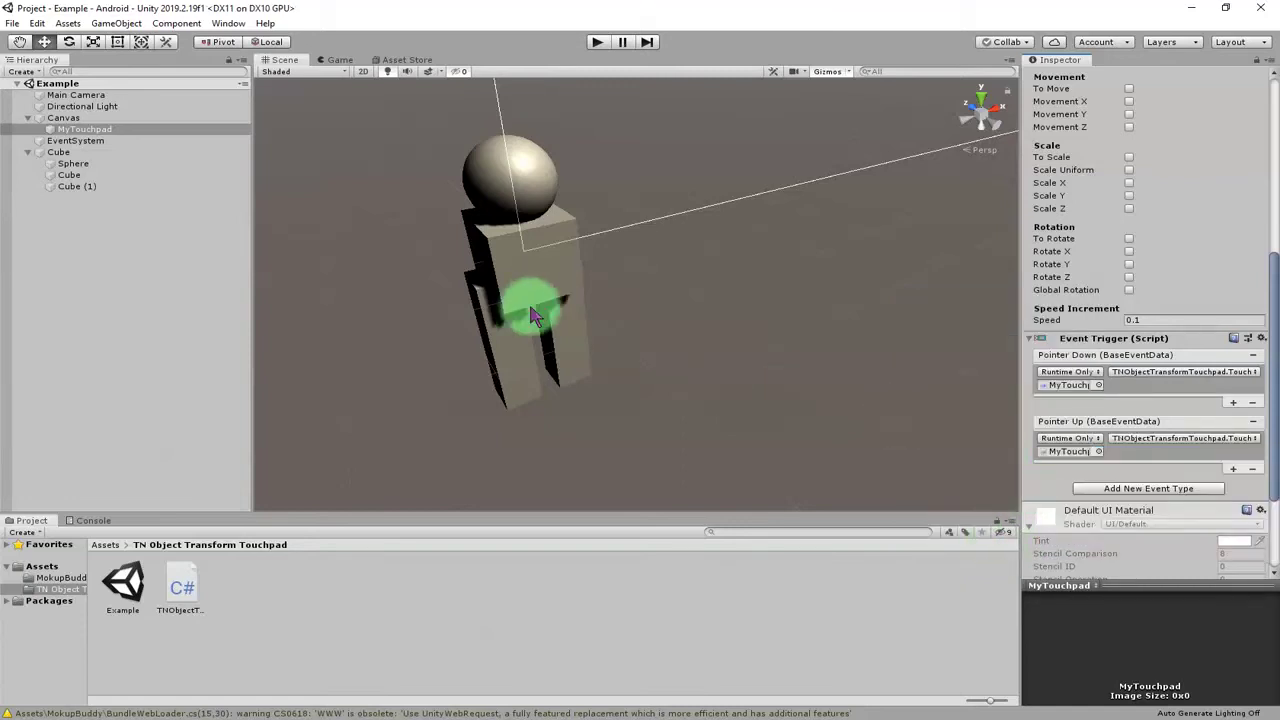
Orbit the Scene view around the figure, then enter Play mode and show the Console
scroll(1055, 460, "up", 5)
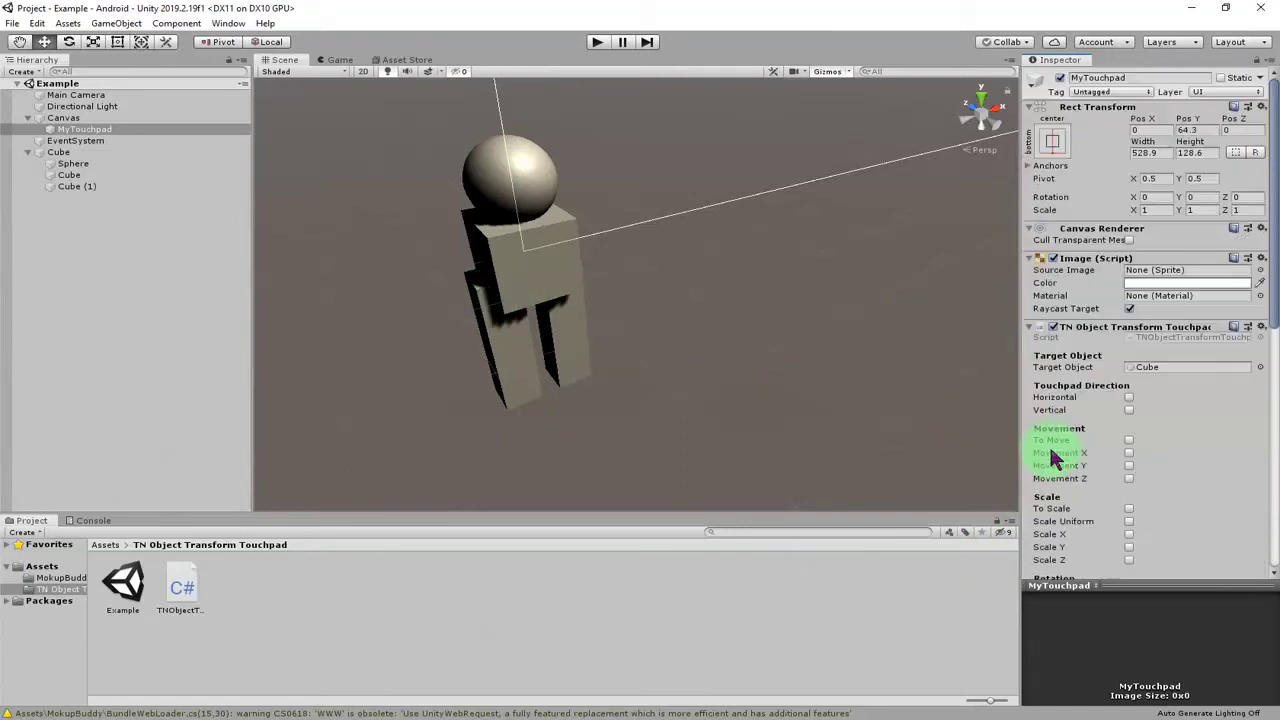
scroll(1080, 430, "down", 5)
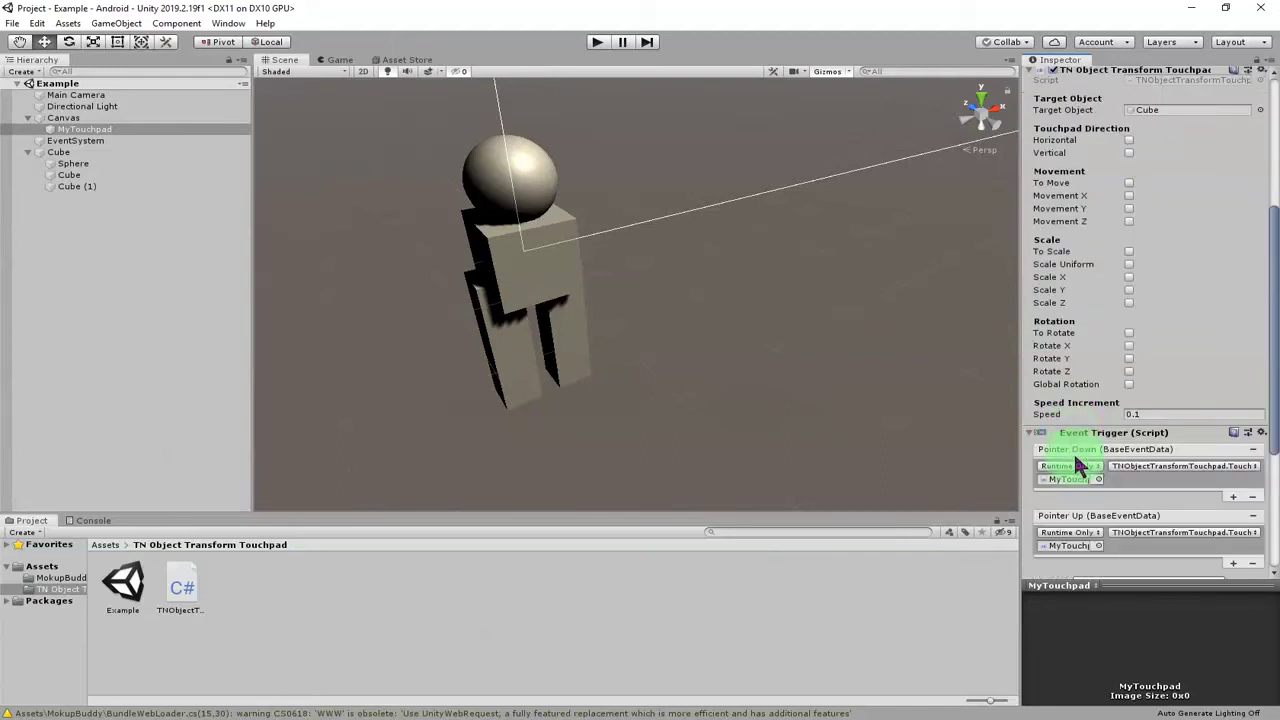
scroll(1070, 430, "up", 5)
scroll(1066, 412, "down", 5)
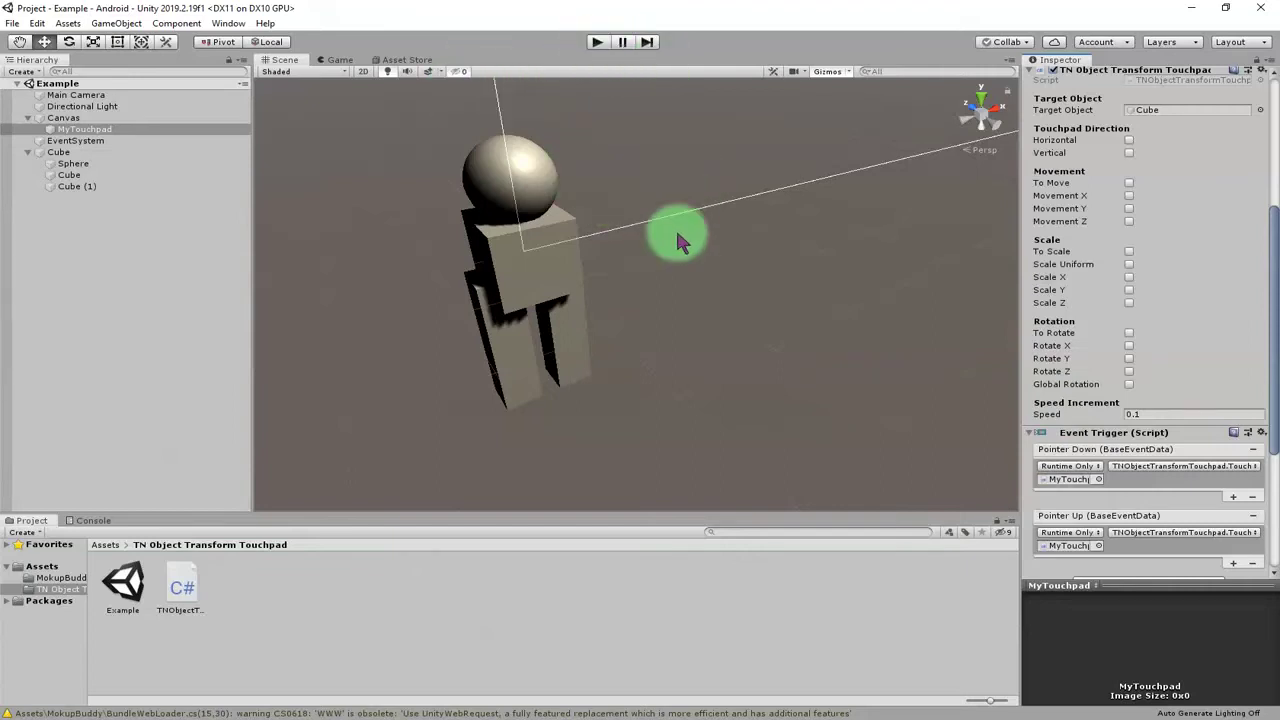
left_click_drag(677, 234, 657, 315, "alt")
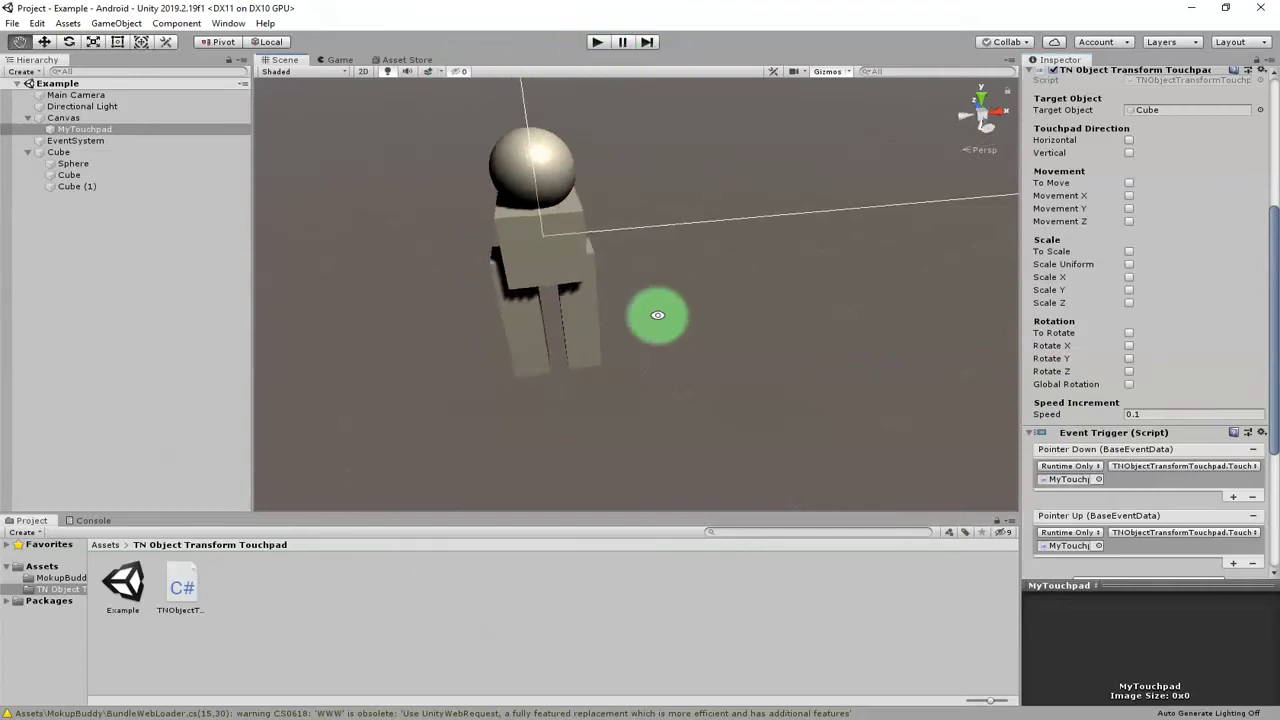
left_click_drag(660, 220, 700, 240, "alt")
left_click(598, 45)
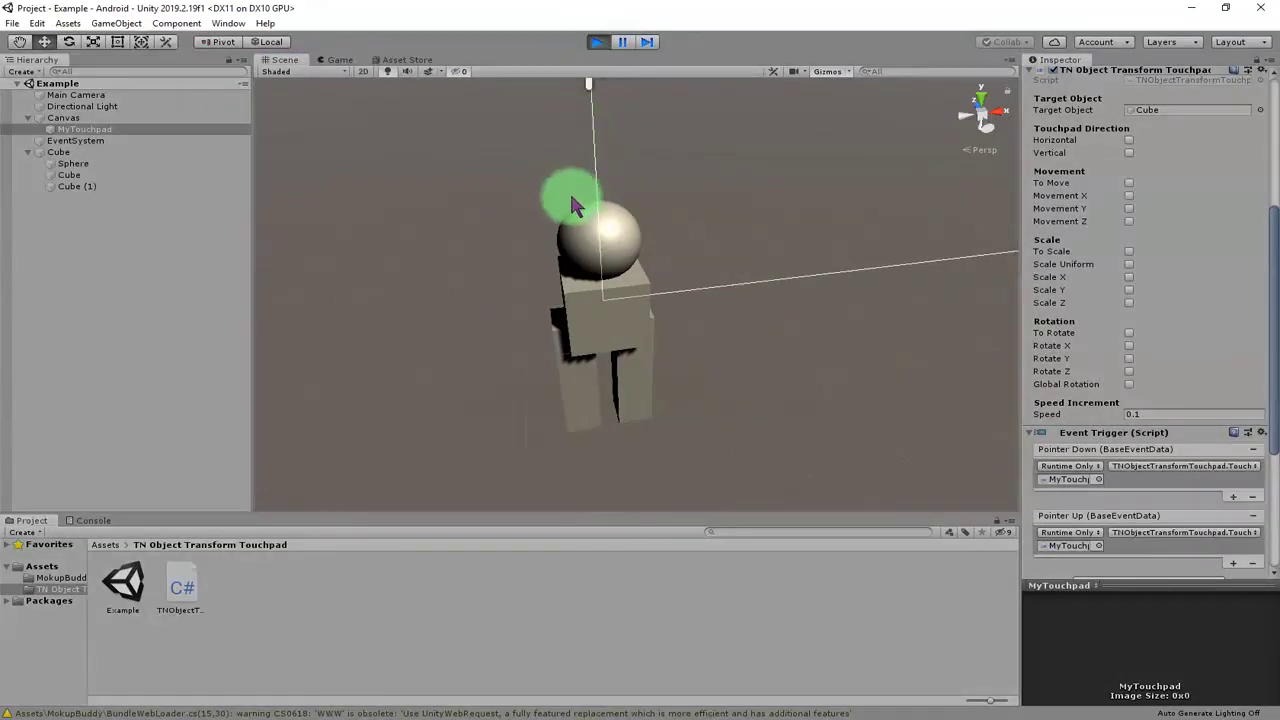
left_click(72, 521)
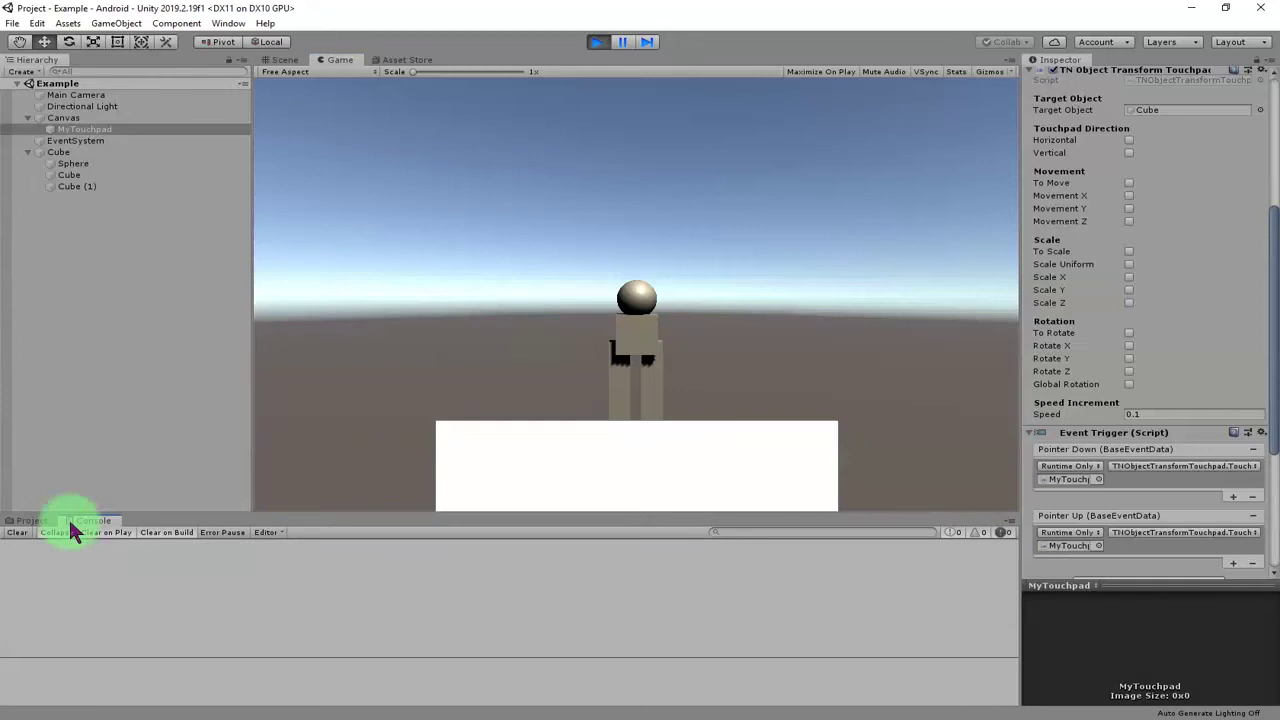
Try dragging the white touchpad, then enable Horizontal direction and To Move on the touchpad component
left_click(35, 521)
left_click(620, 455)
left_click_drag(655, 455, 328, 190)
scroll(1094, 257, "up", 5)
scroll(1094, 286, "down", 3)
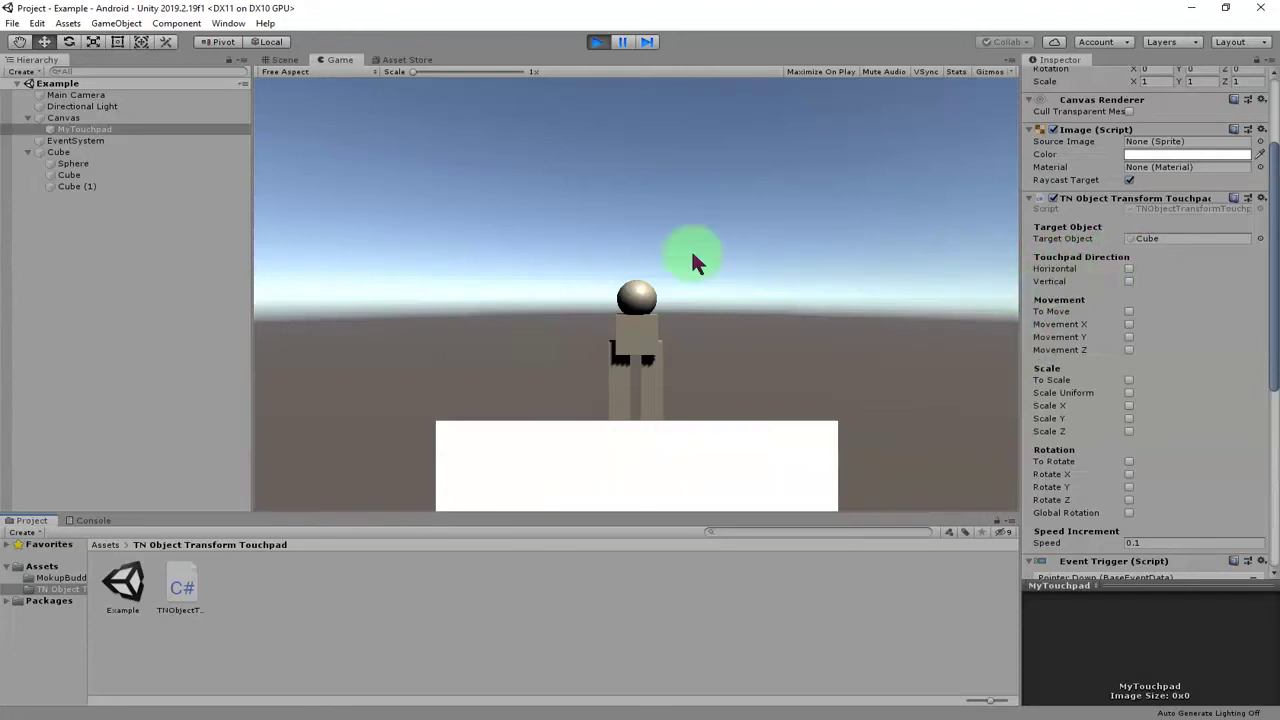
left_click(1129, 269)
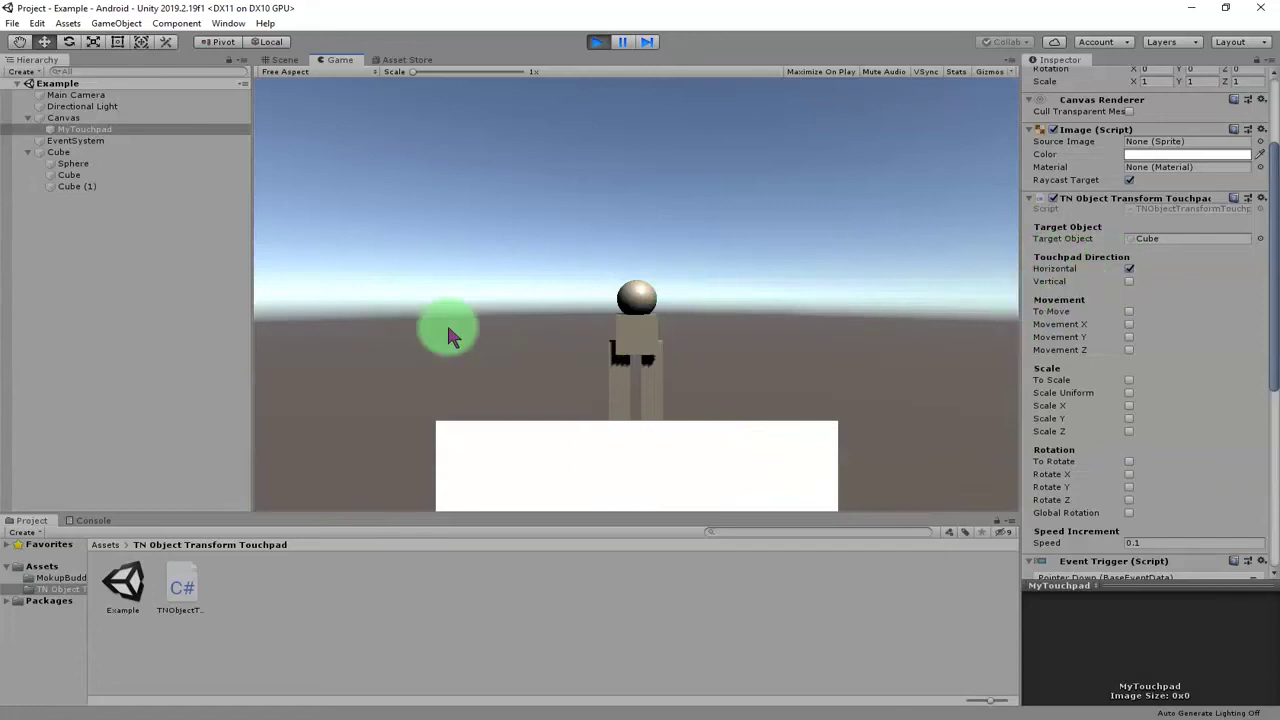
left_click(1130, 312)
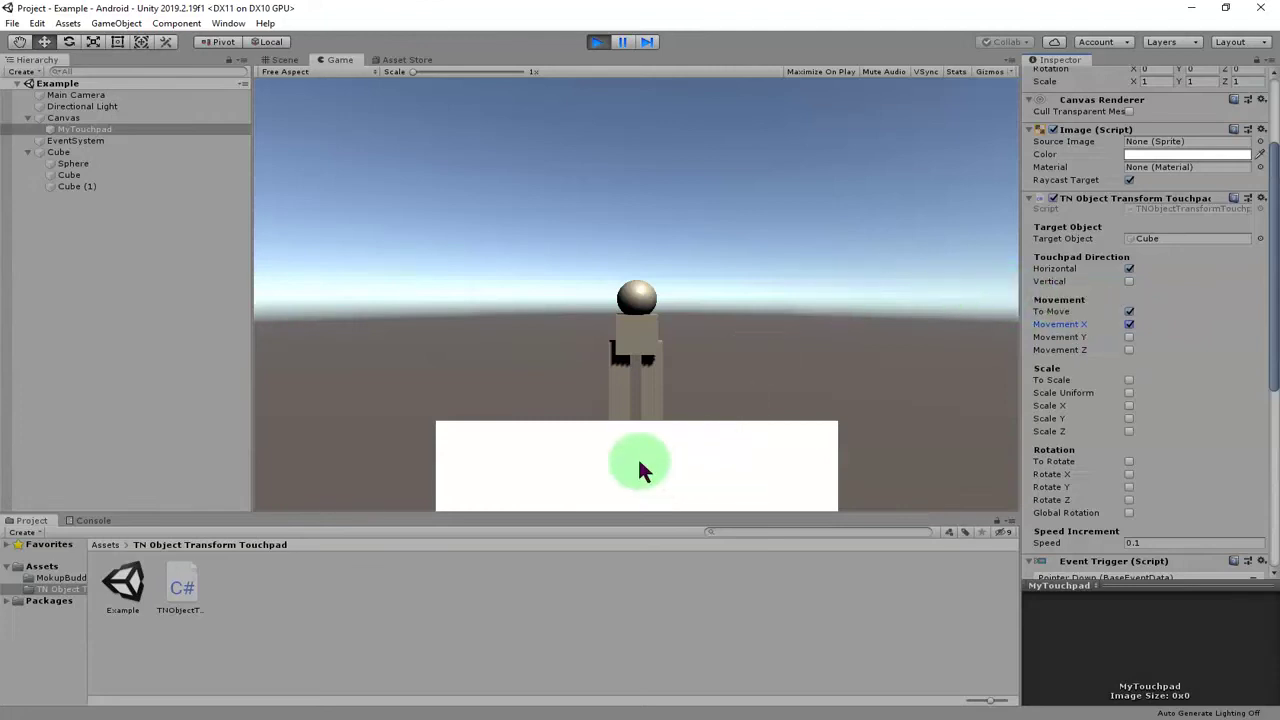
Test sliding the figure with the touchpad and drag the Speed value down to 0.05
mouse_move(598, 453)
left_mouse_down()
mouse_move(664, 462)
mouse_move(531, 470)
mouse_move(668, 476)
mouse_move(548, 480)
mouse_move(627, 461)
mouse_move(515, 465)
mouse_move(596, 470)
left_mouse_up()
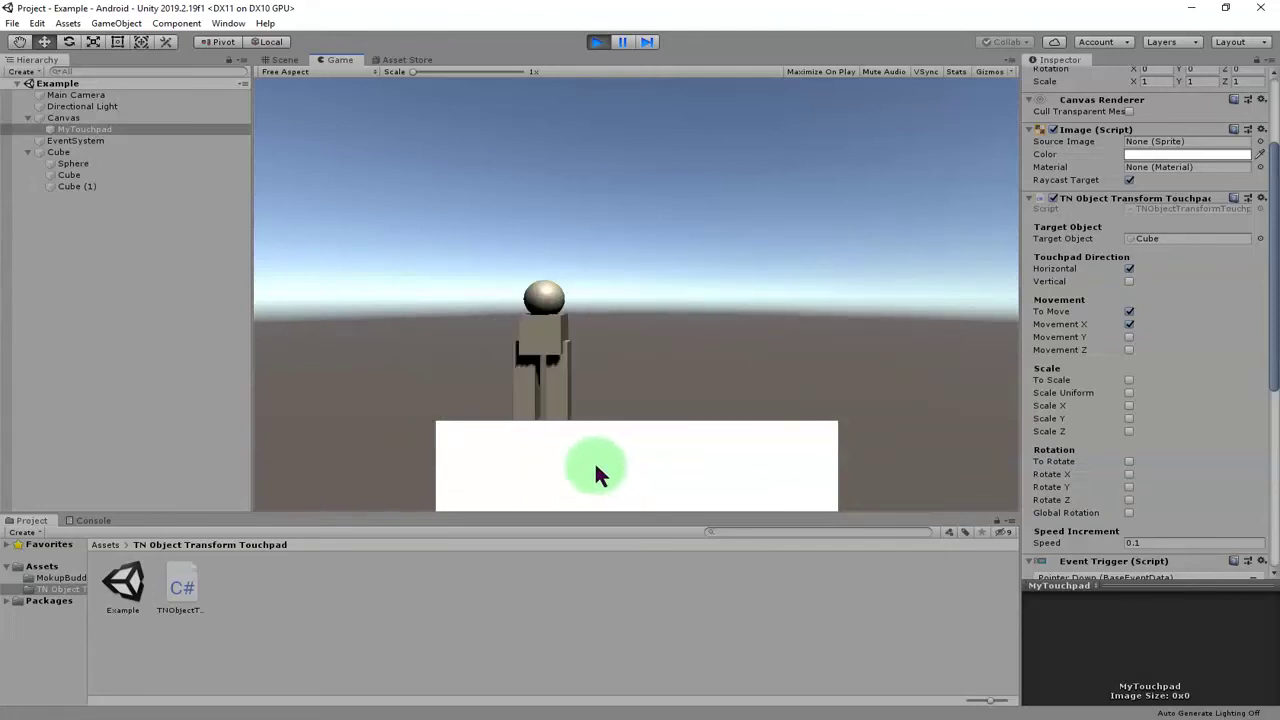
left_click_drag(808, 414, 1143, 537)
left_click(1040, 549)
left_click_drag(1040, 549, 981, 478)
left_click(1187, 546)
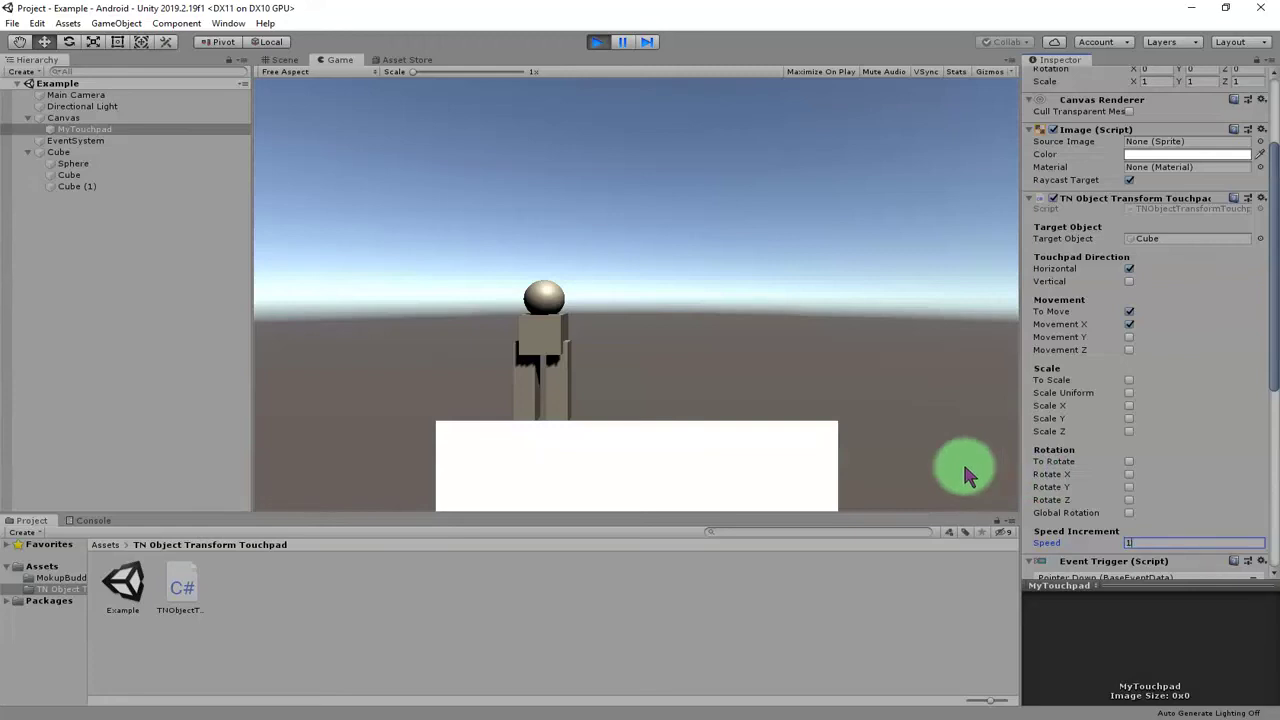
left_click_drag(967, 477, 1118, 550)
Change Speed to 0.01 and test the slower sideways movement
left_click(1137, 545)
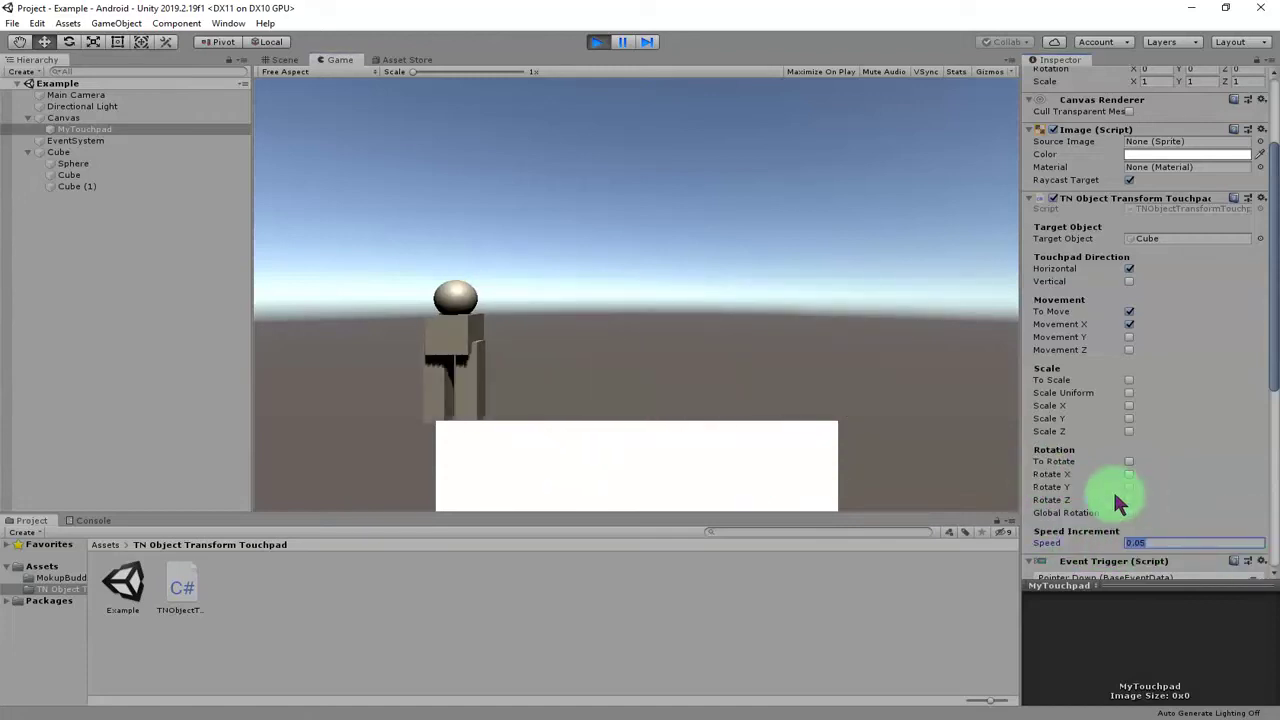
key("BackSpace")
type("1")
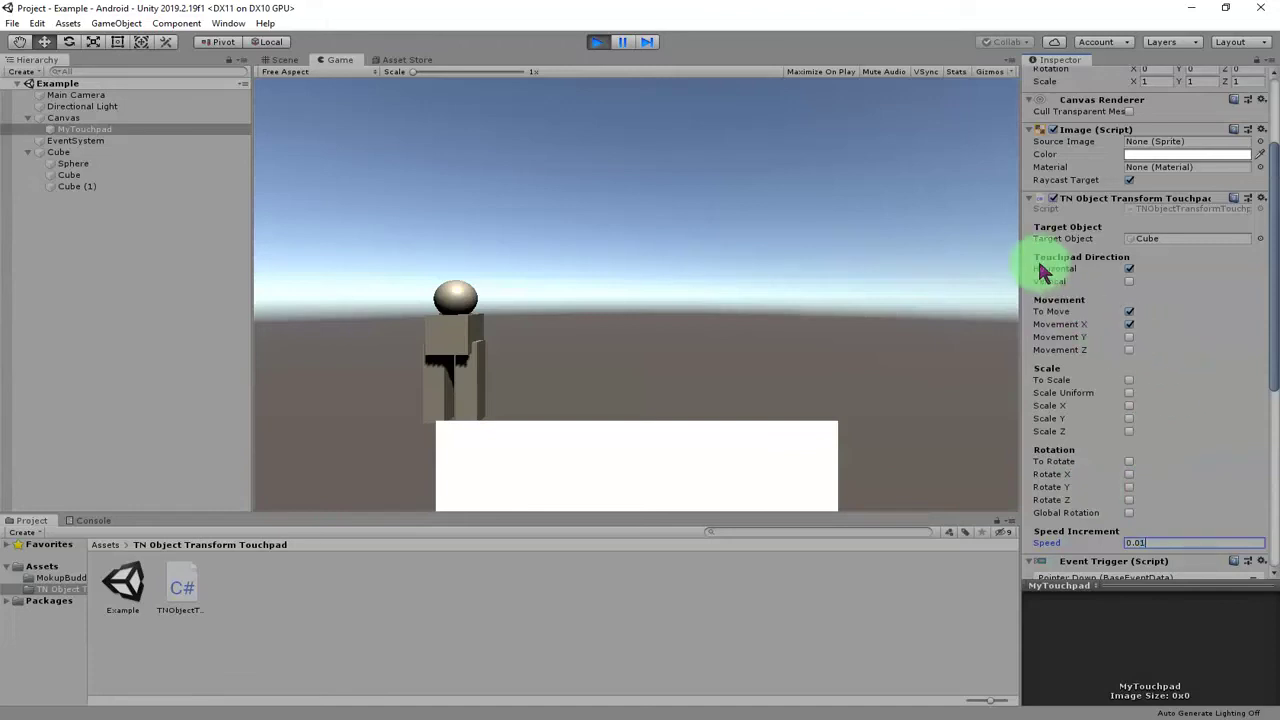
left_click_drag(603, 432, 843, 477)
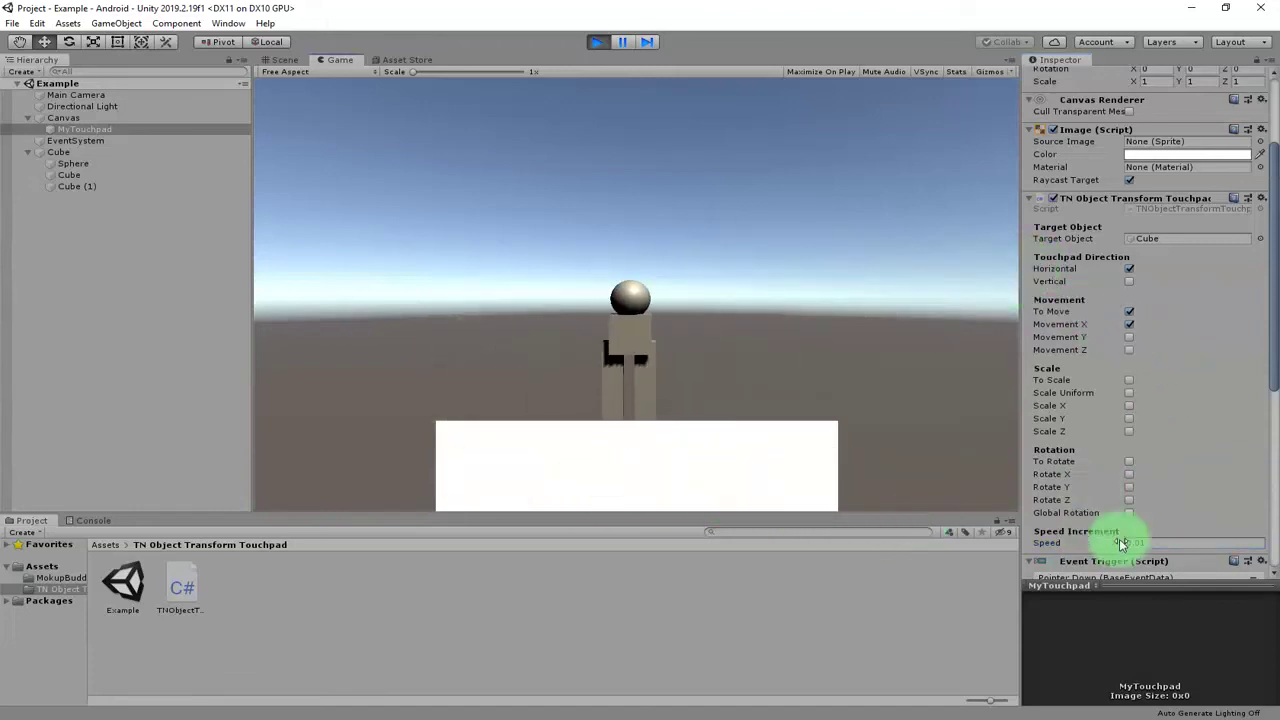
Change Speed to 0.001 and test the figure's movement again
left_click_drag(1120, 543, 1210, 545)
left_click(1210, 545)
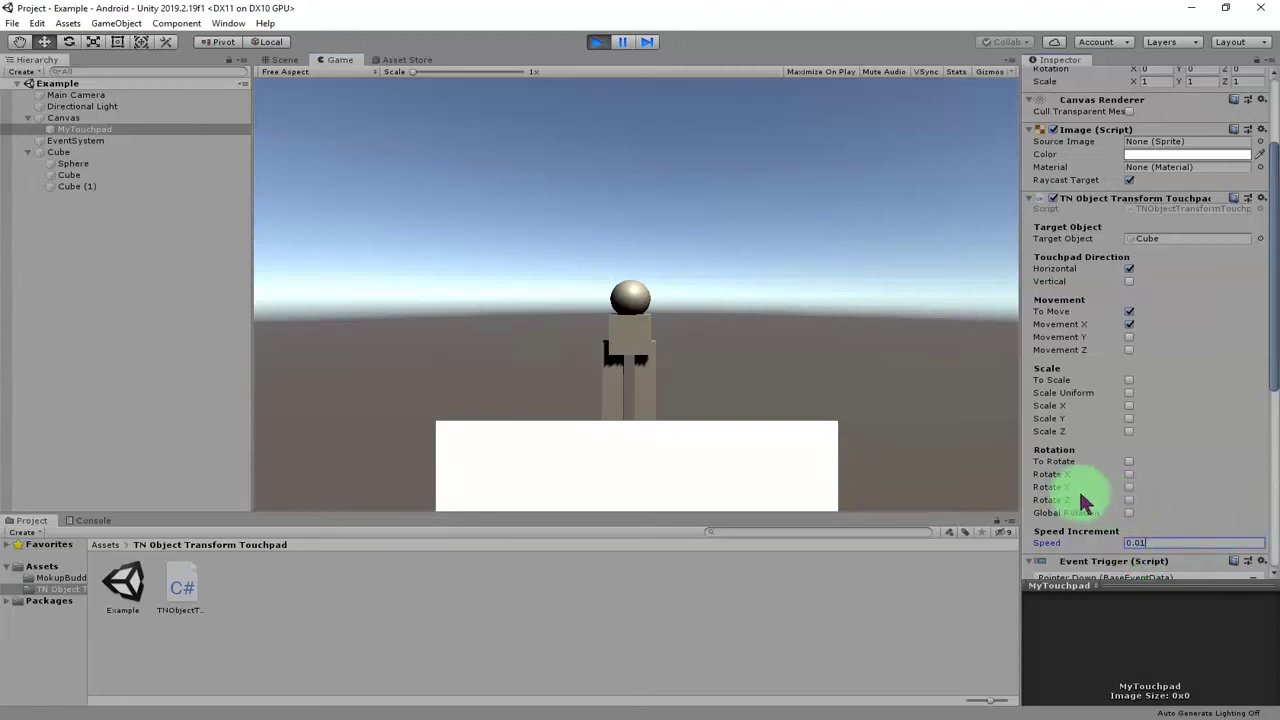
key("BackSpace")
type("0")
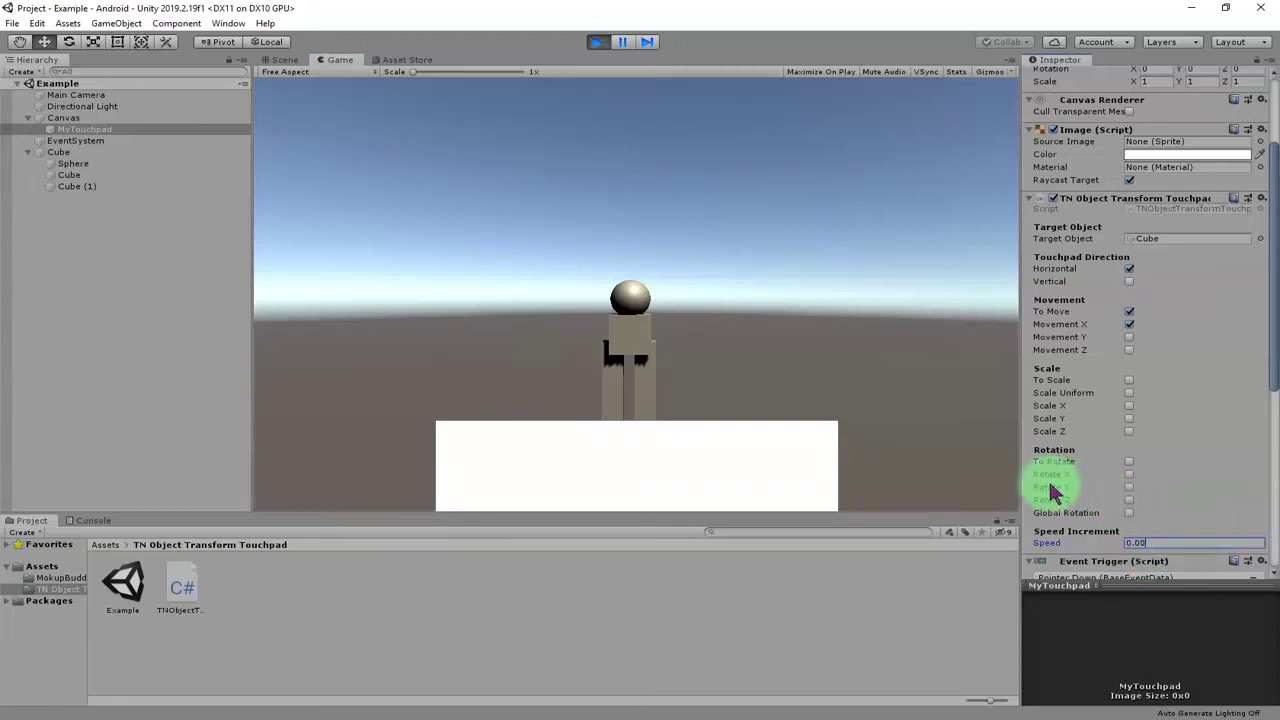
type("1")
left_click_drag(824, 428, 1170, 565)
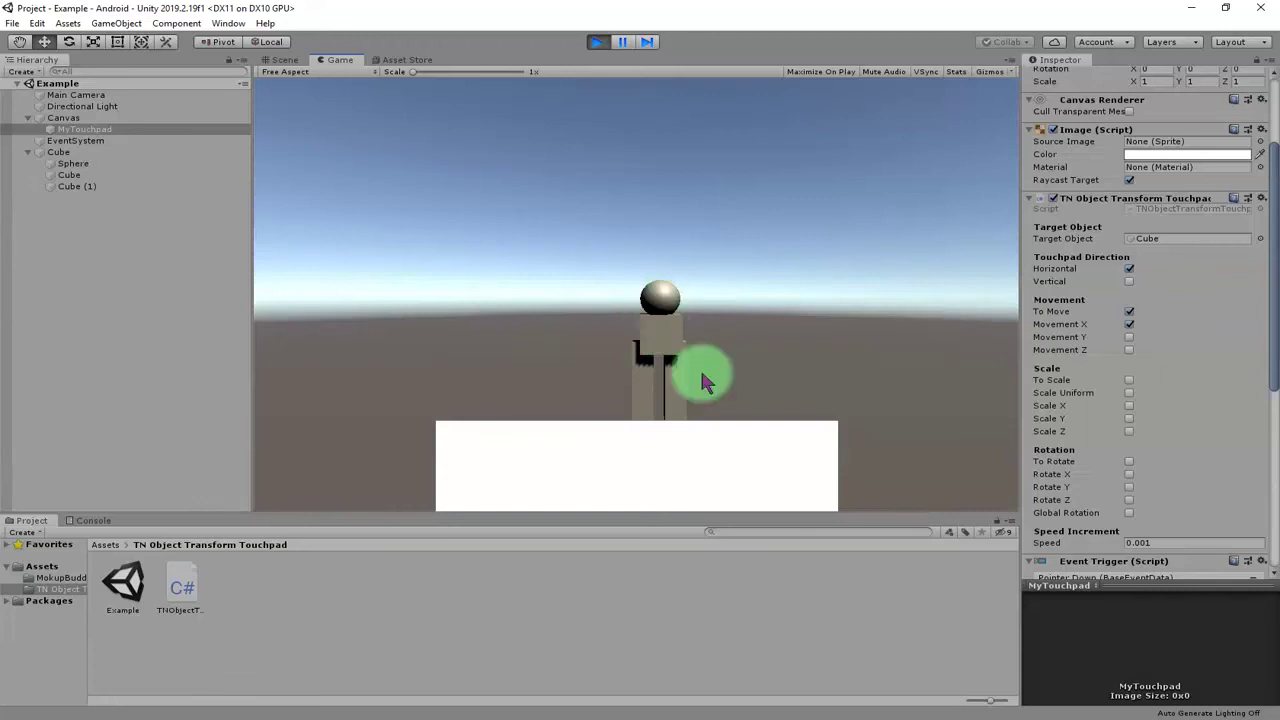
Switch movement from Movement X to Movement Y, set Speed to 0.01, and test vertical dragging
left_click(1129, 325)
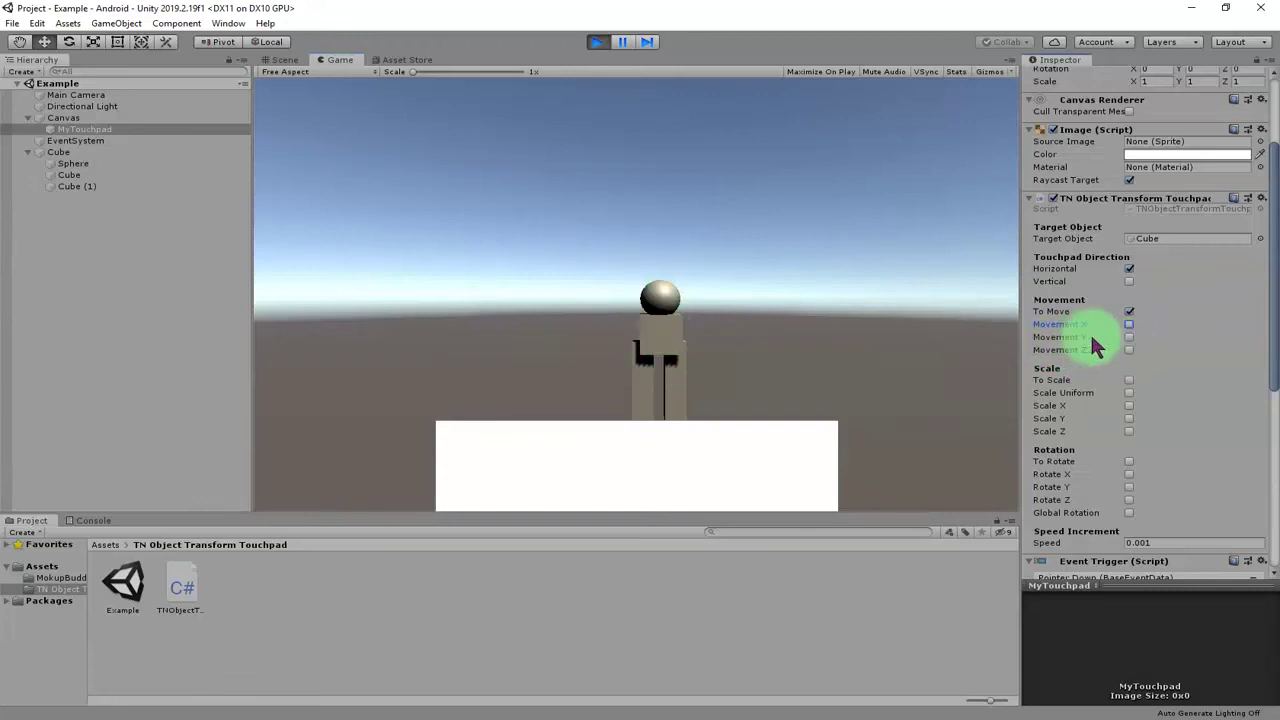
left_click(1129, 337)
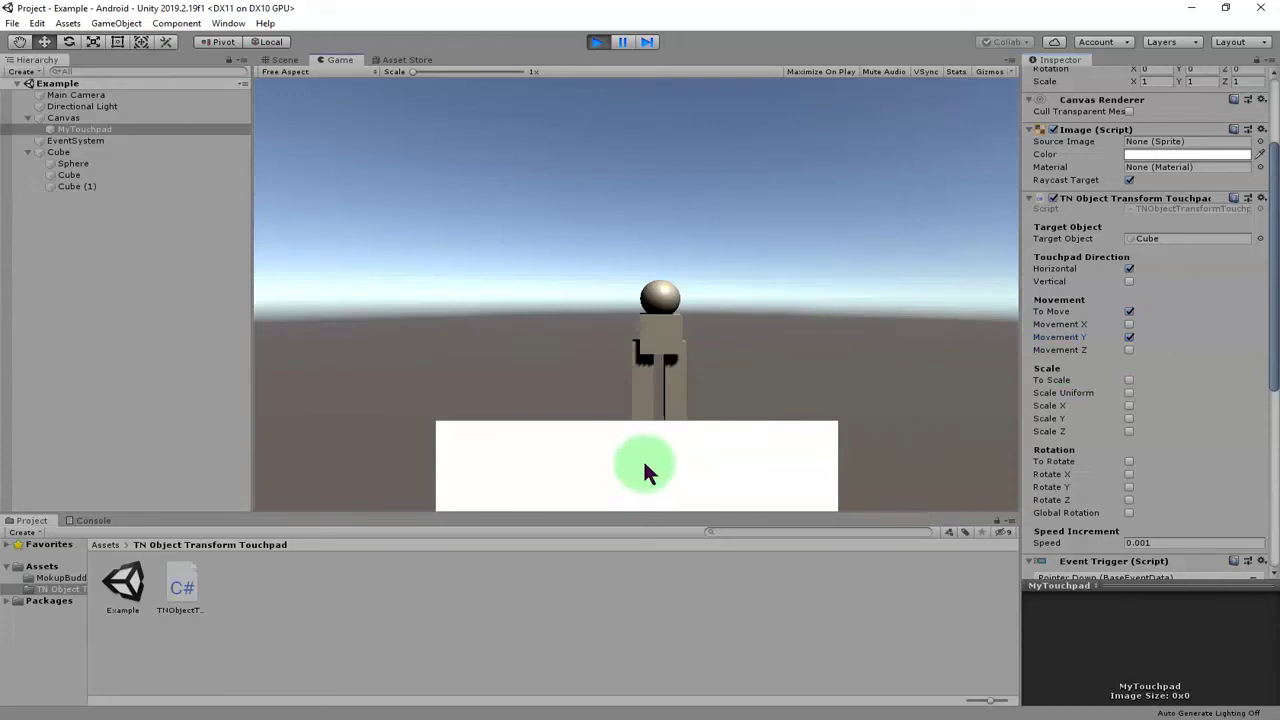
left_click_drag(769, 470, 991, 471)
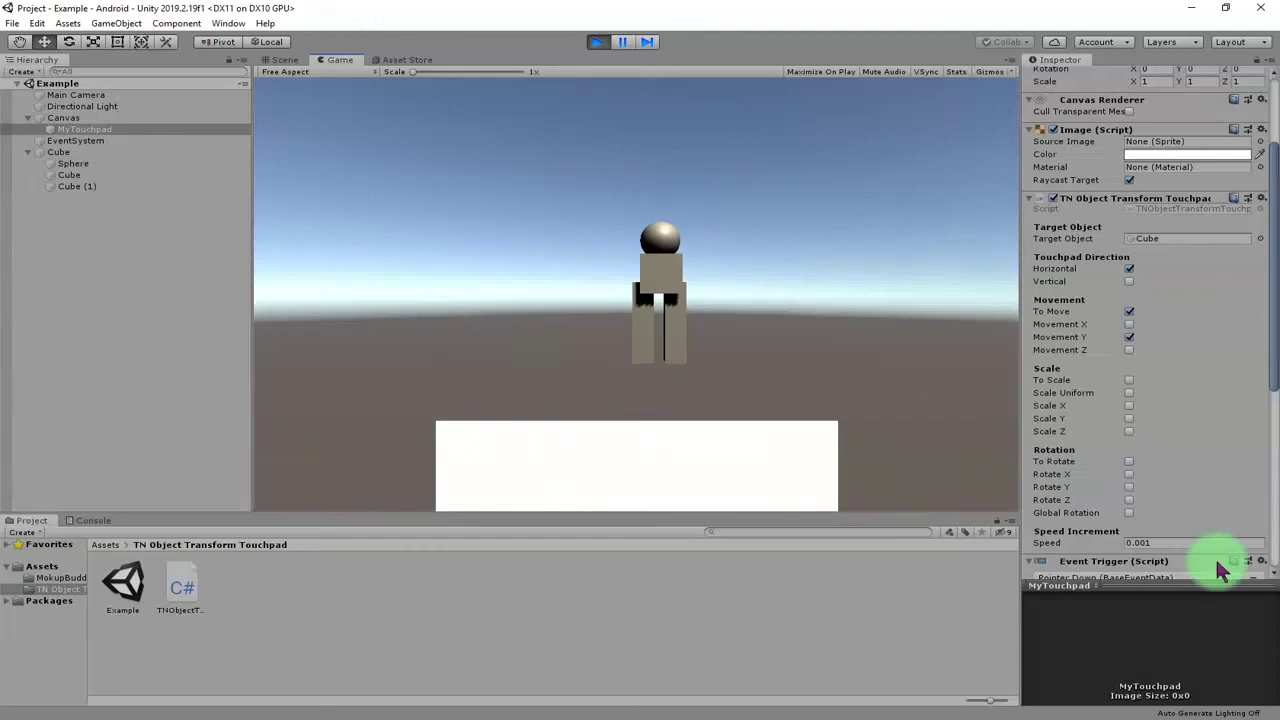
left_click(1194, 542)
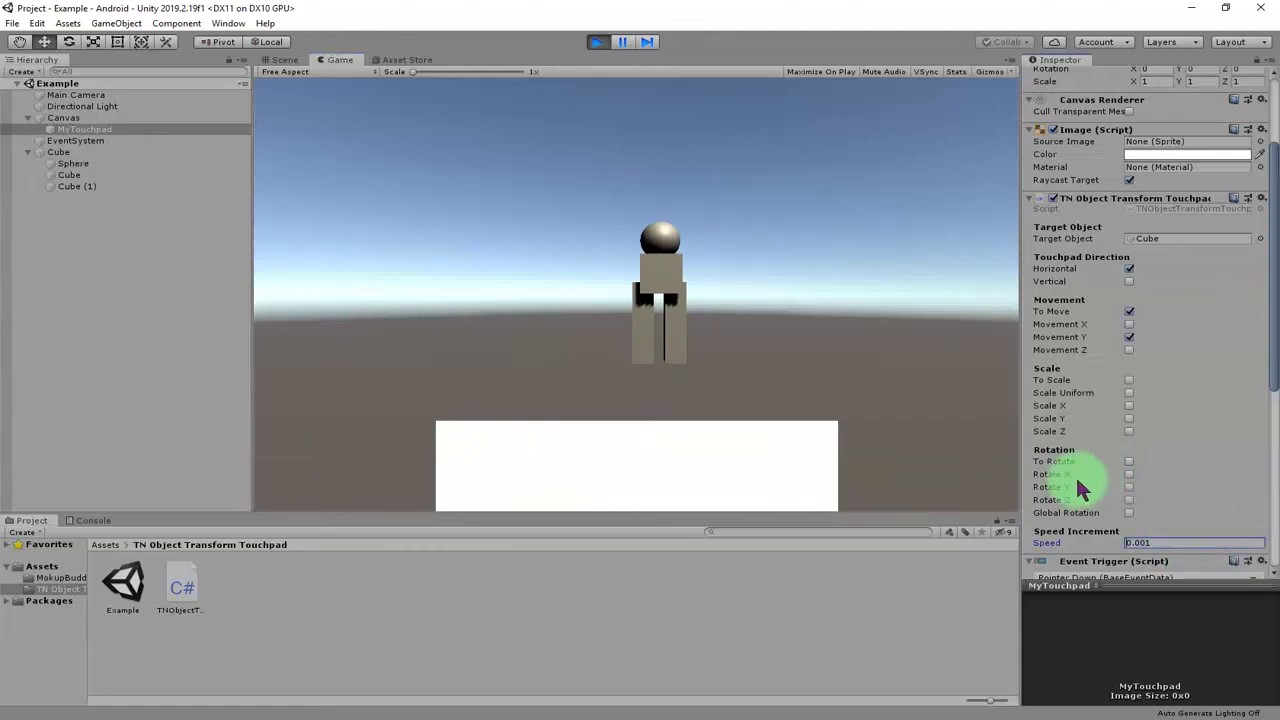
key("BackSpace")
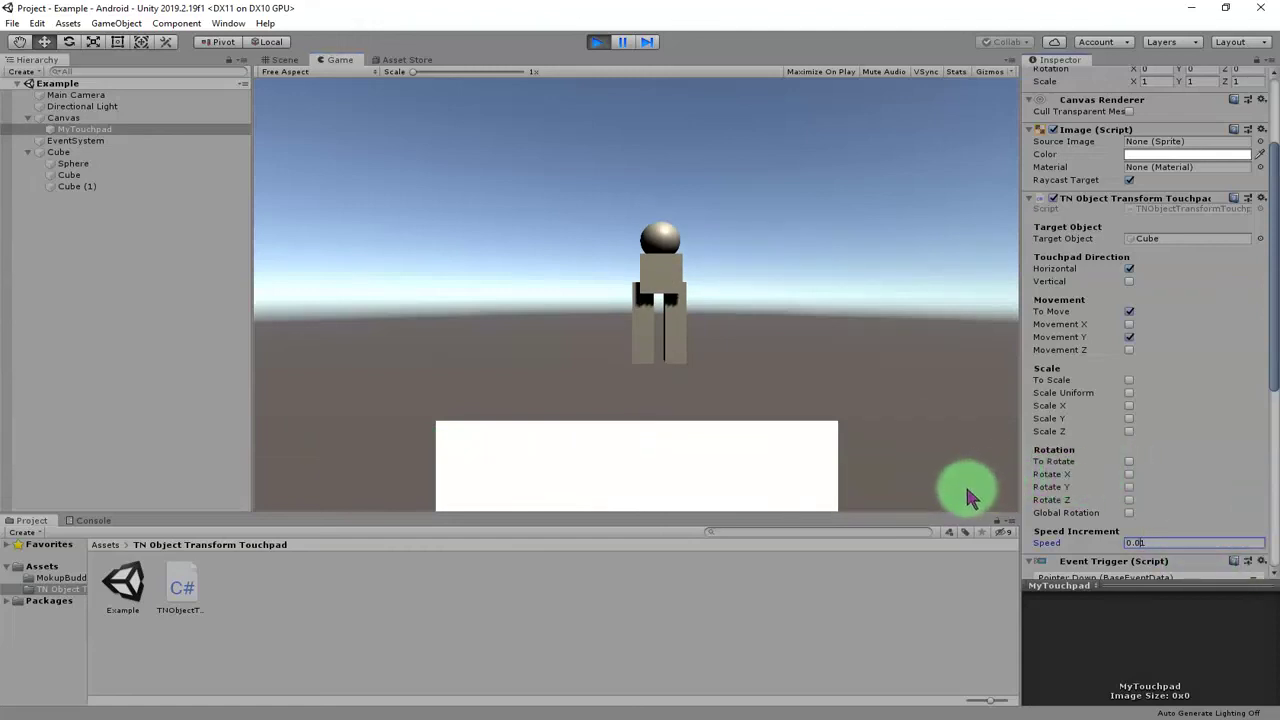
left_click_drag(952, 497, 686, 473)
left_click_drag(520, 449, 626, 474)
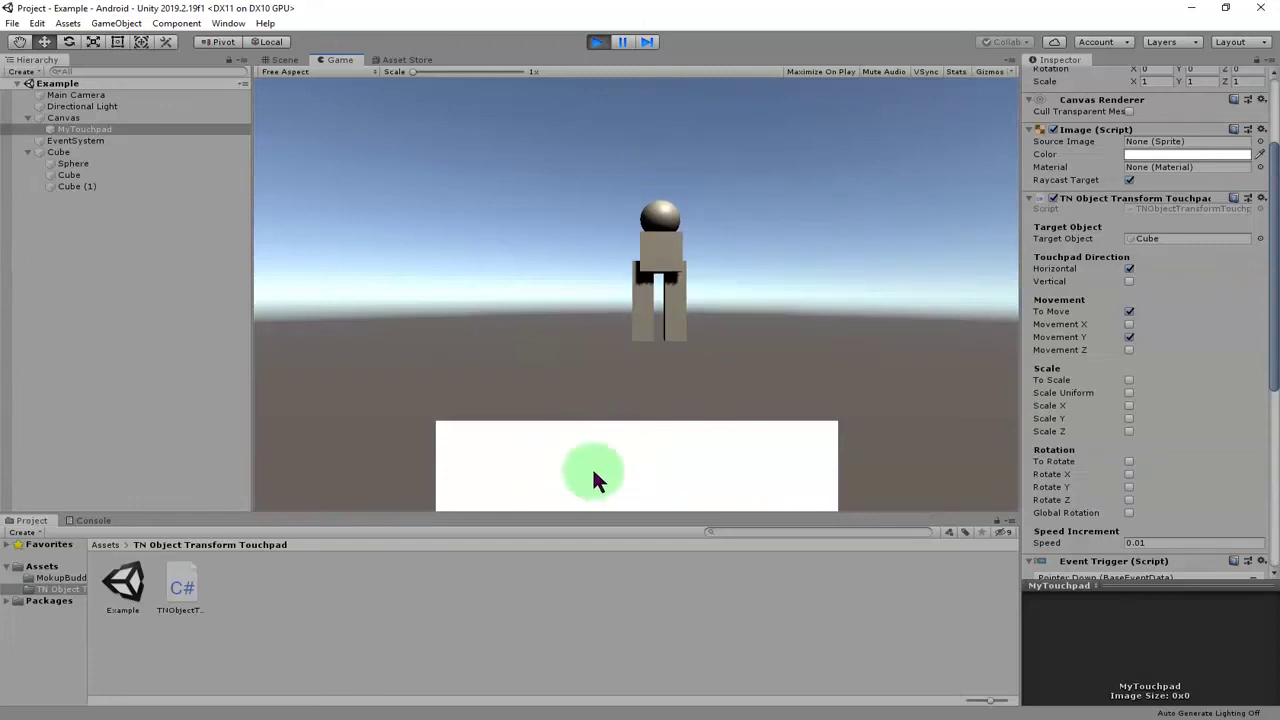
scroll(1100, 330, "up", 3)
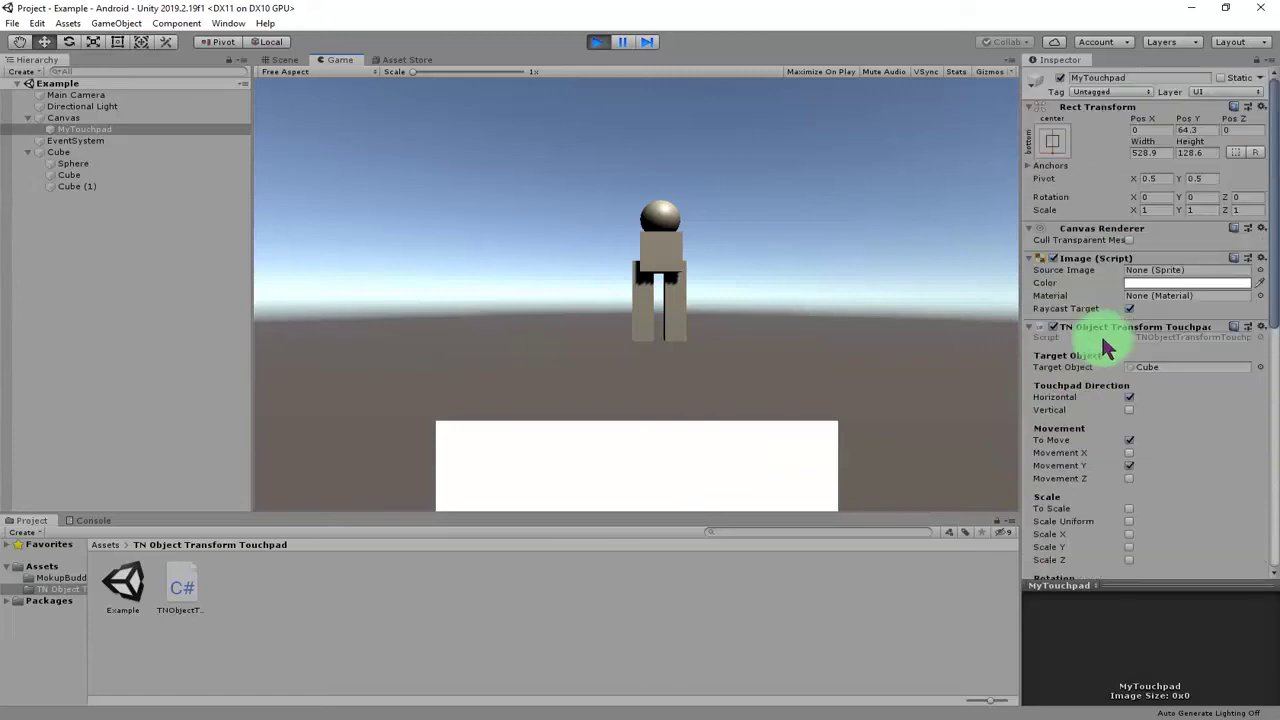
scroll(1105, 399, "down", 3)
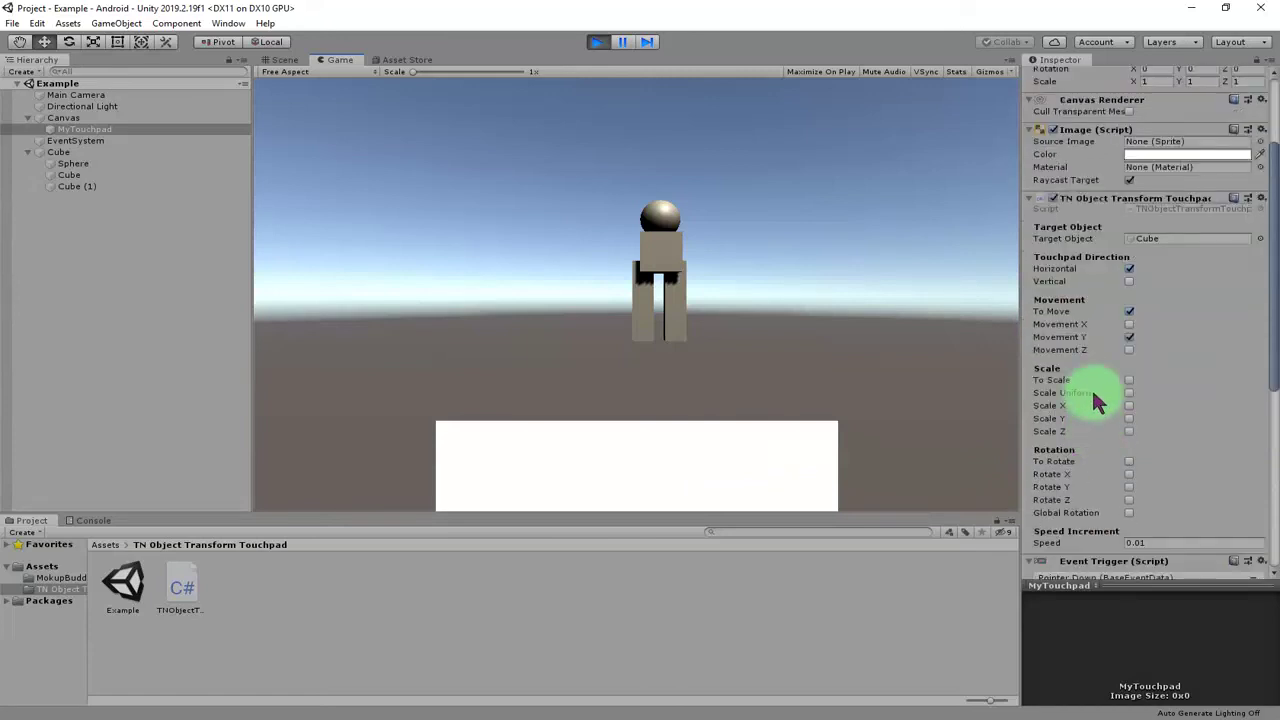
Turn on Vertical and Horizontal directions, toggle To Move, and test dragging the figure
left_click(1129, 281)
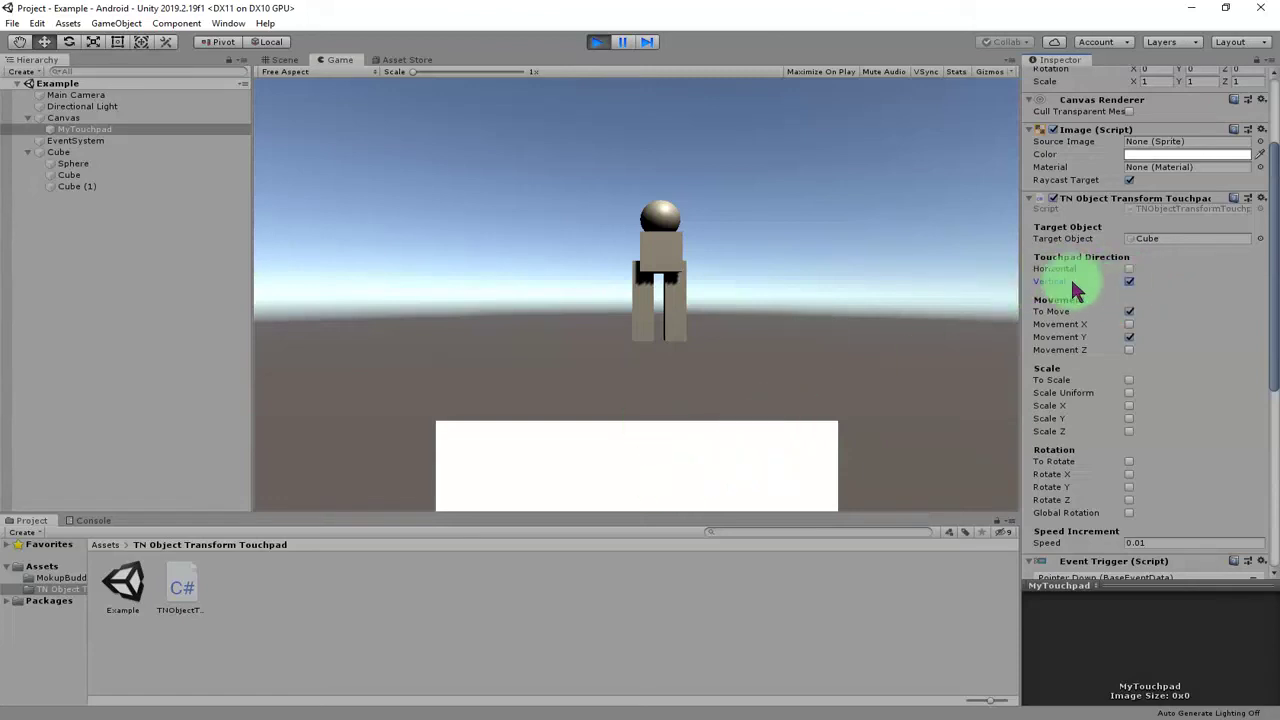
left_click_drag(669, 491, 495, 472)
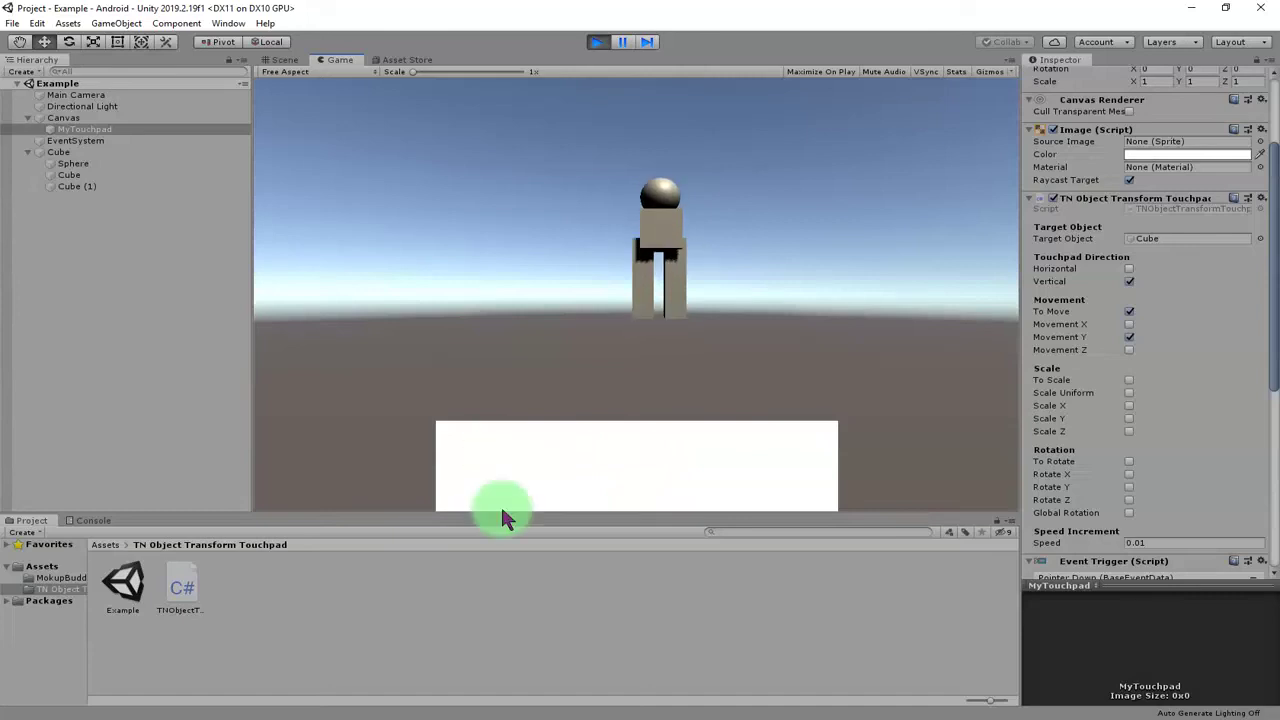
left_click_drag(503, 517, 567, 482)
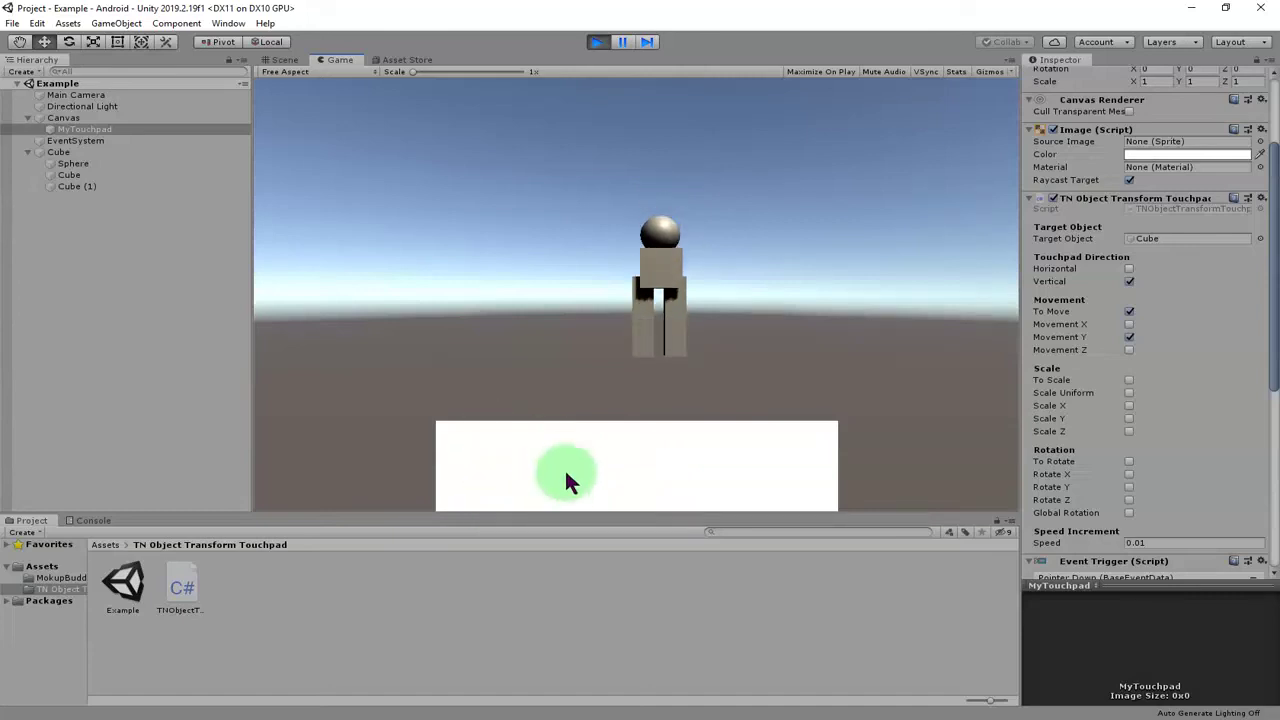
left_click(1129, 311)
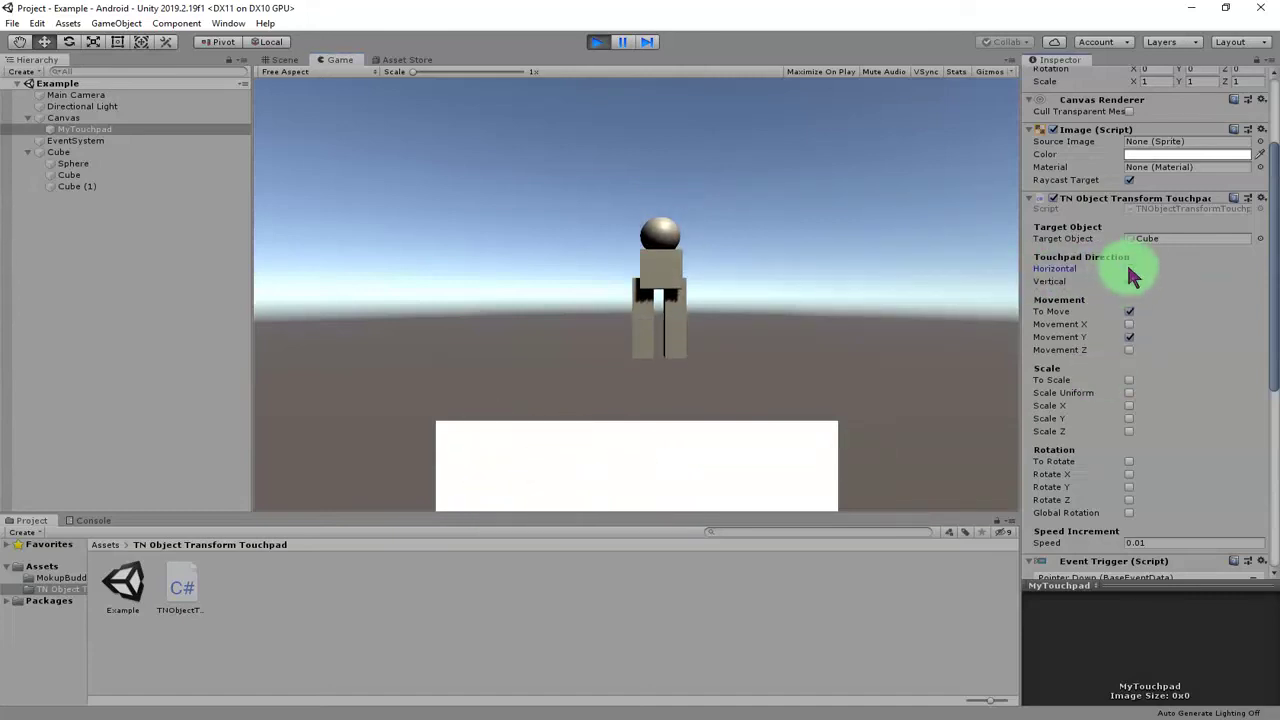
left_click(1129, 268)
left_click(1129, 281)
left_click_drag(659, 468, 520, 440)
Test moving the figure nearer and farther while switching Movement X, Y and Z off
left_click(1142, 324)
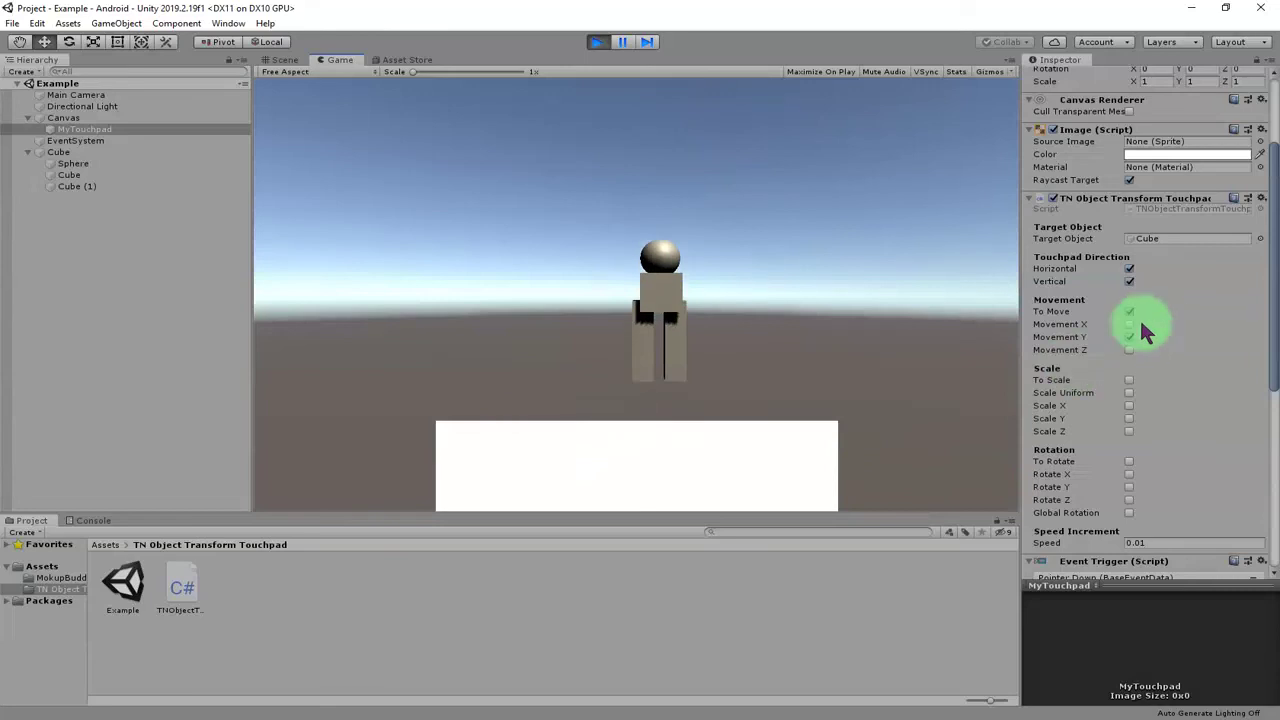
left_click(1130, 338)
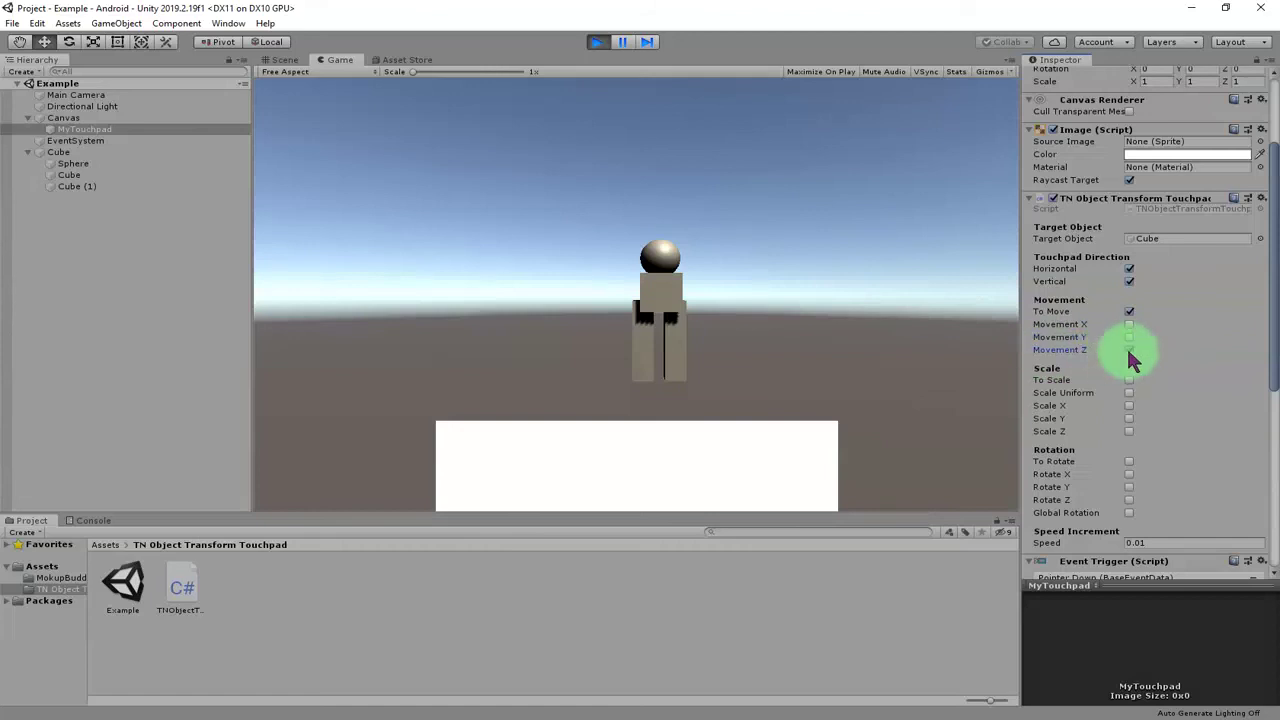
left_click_drag(706, 480, 810, 480)
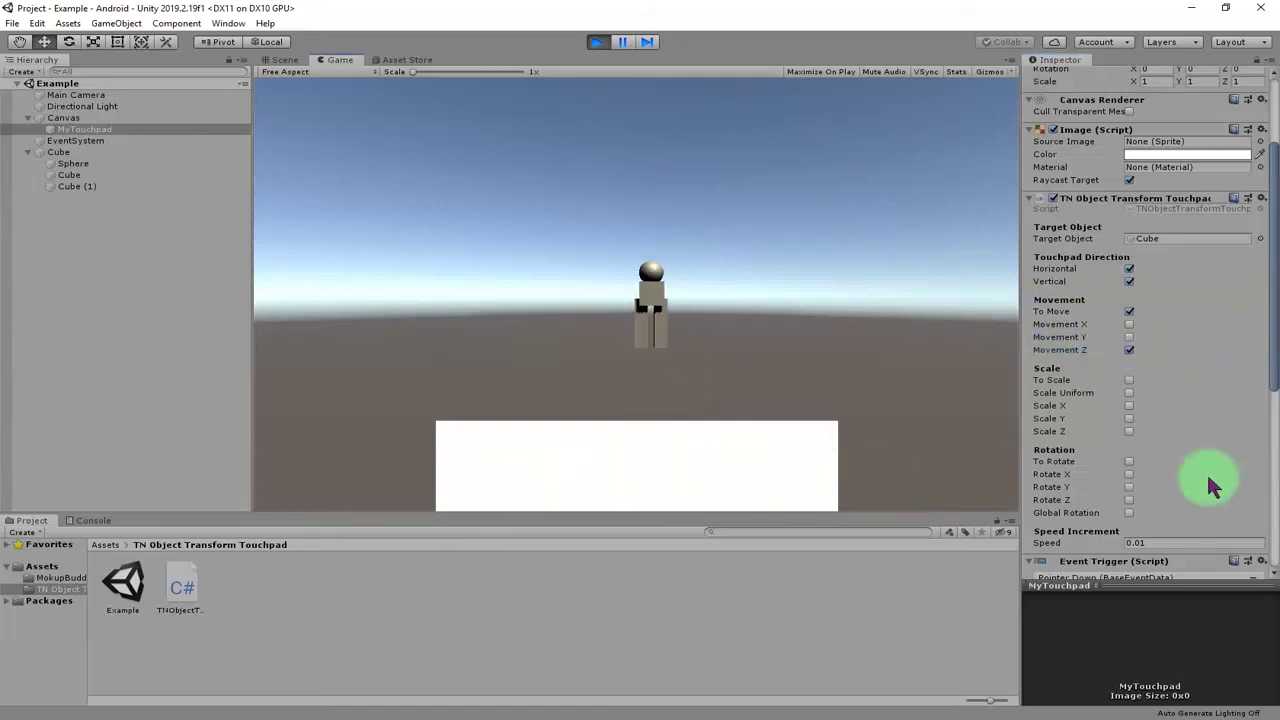
left_click_drag(1210, 485, 848, 440)
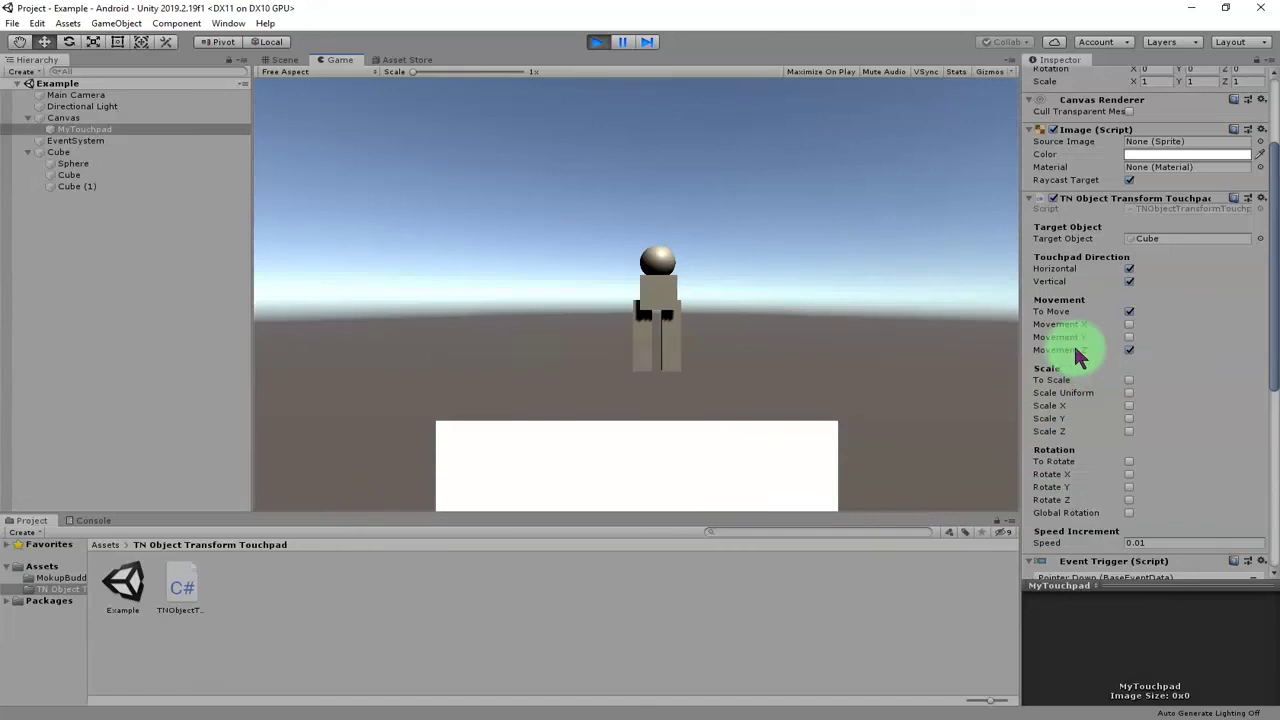
left_click(1128, 340)
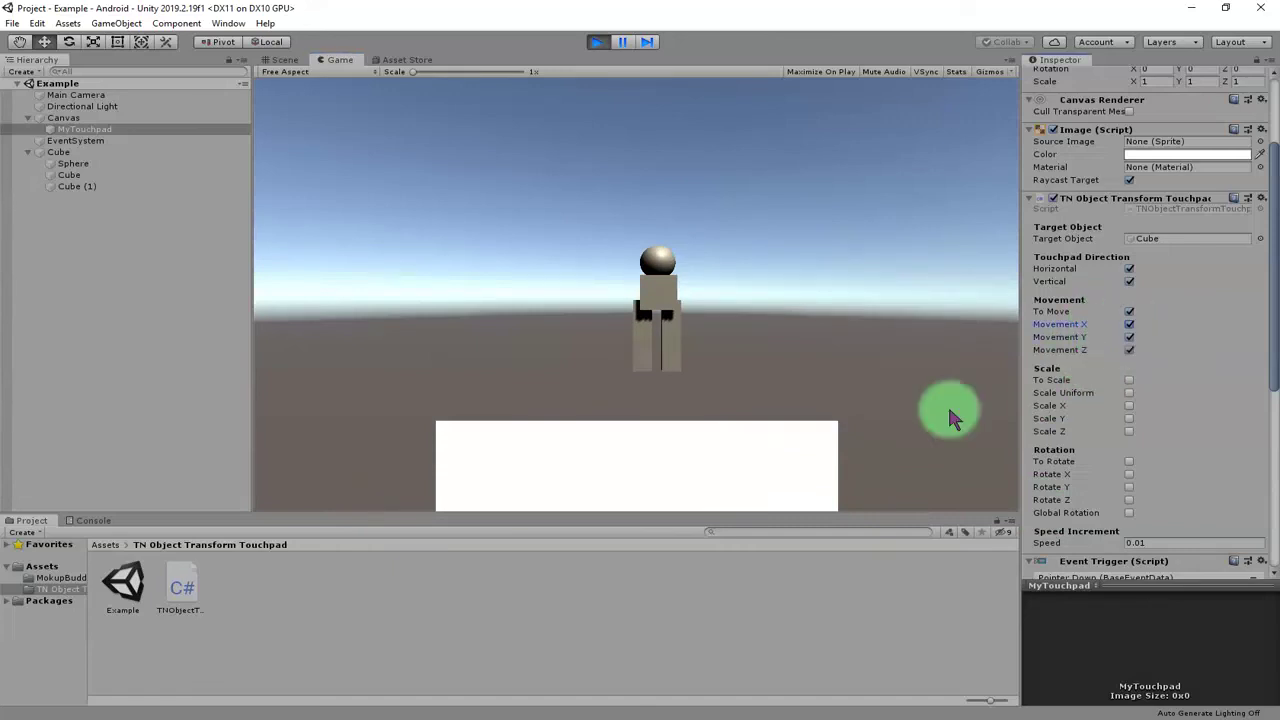
left_click_drag(740, 455, 820, 425)
left_click(1128, 326)
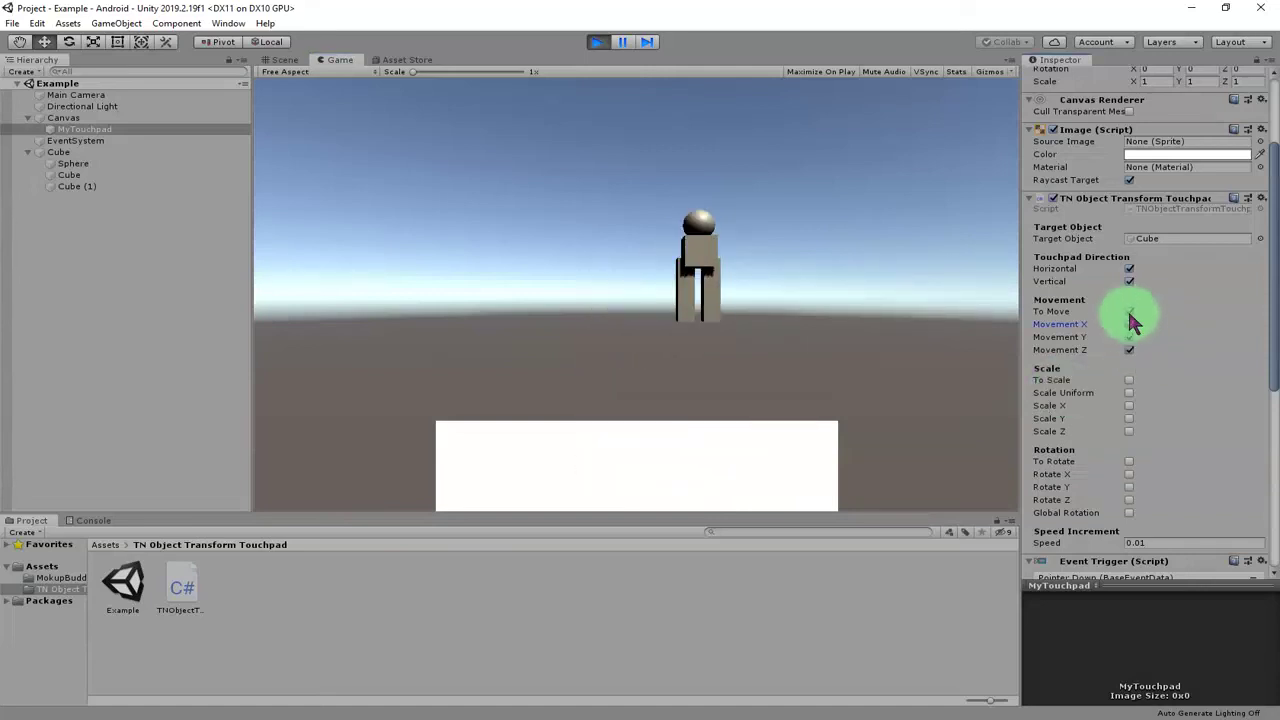
left_click(1130, 349)
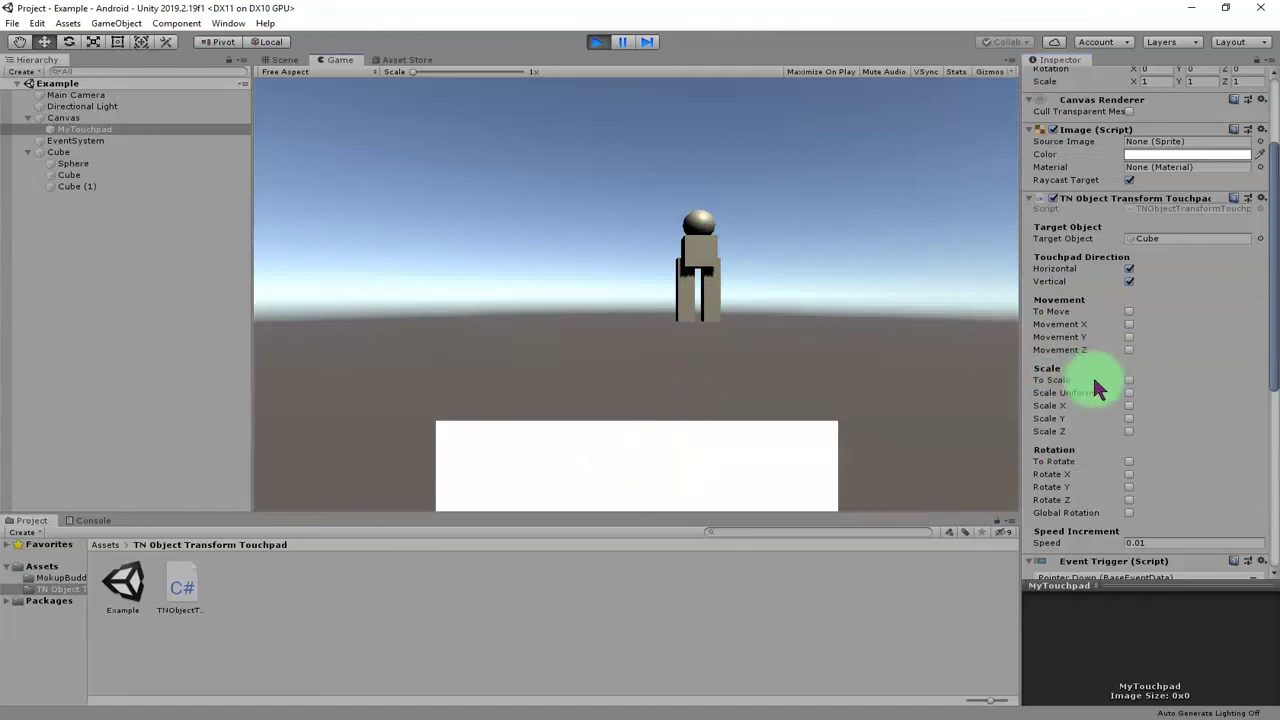
Enable To Scale with Scale Uniform, enlarge the figure, then turn uniform scaling off
left_click(1129, 380)
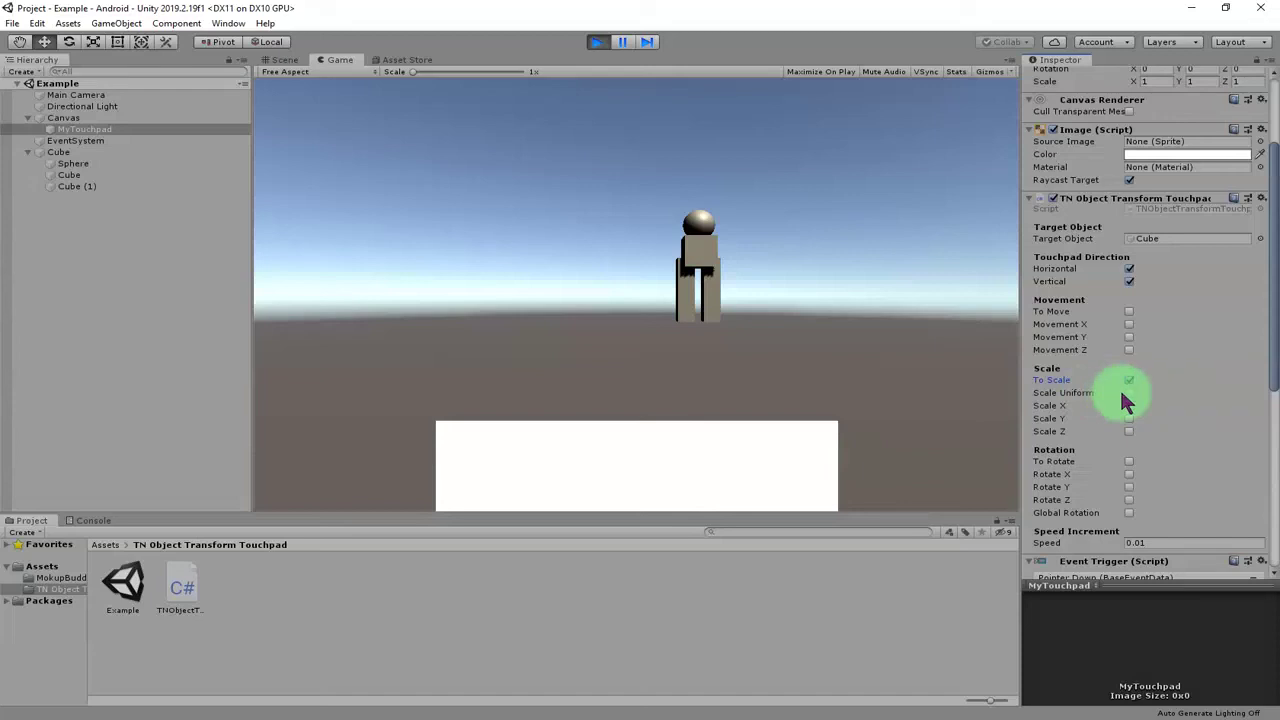
left_click(1129, 393)
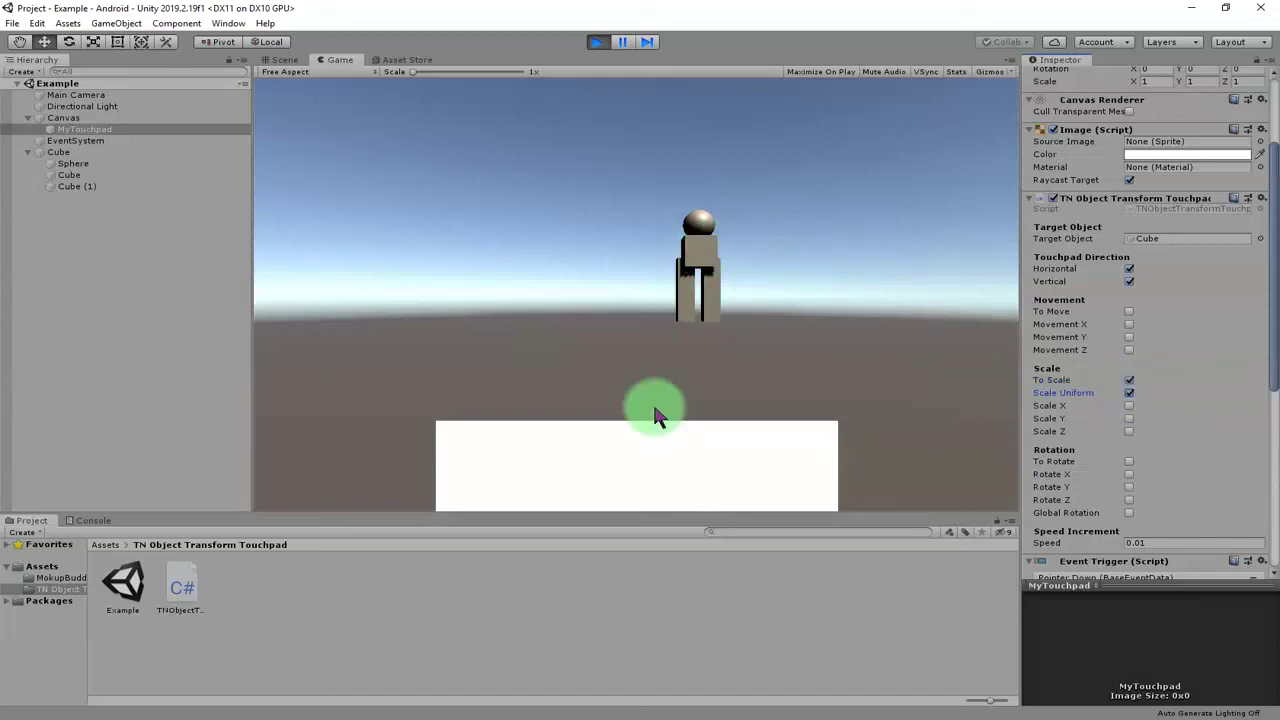
left_click_drag(609, 473, 760, 500)
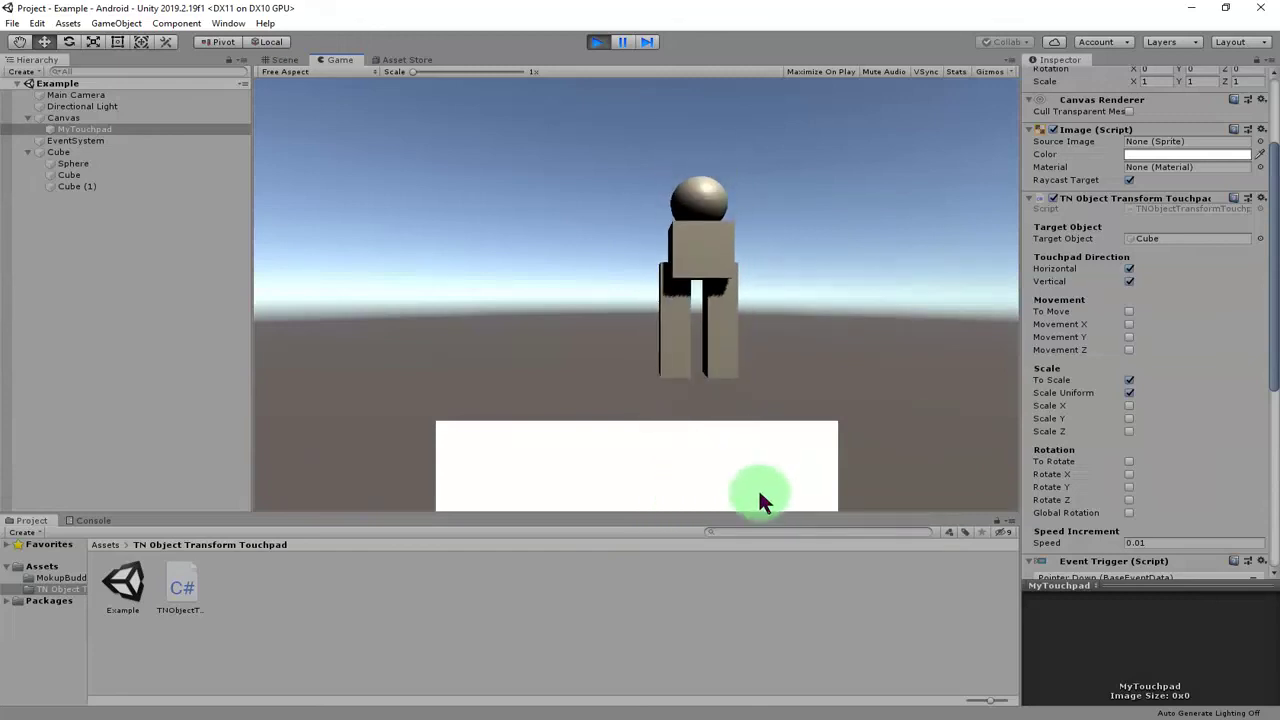
left_click(1130, 393)
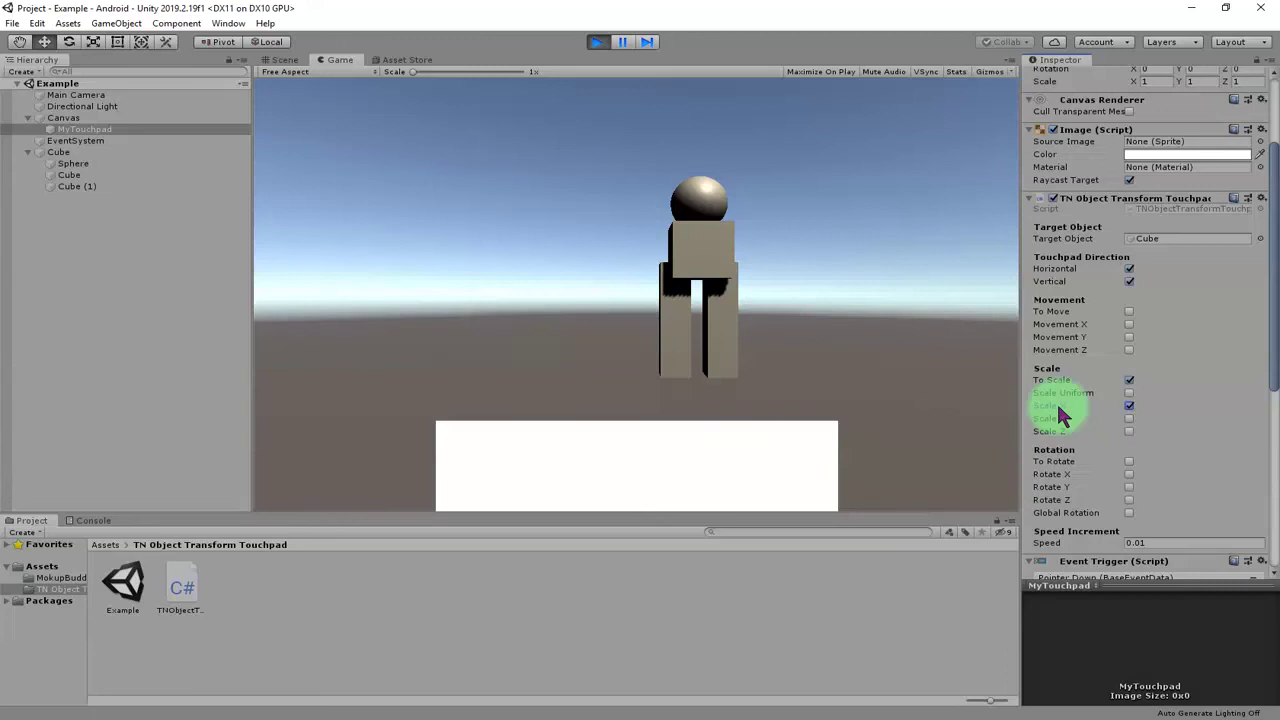
Reshape the figure by adding Scale X, Y and Z in turn, then turn off Scale Z and To Scale
left_click(1127, 408)
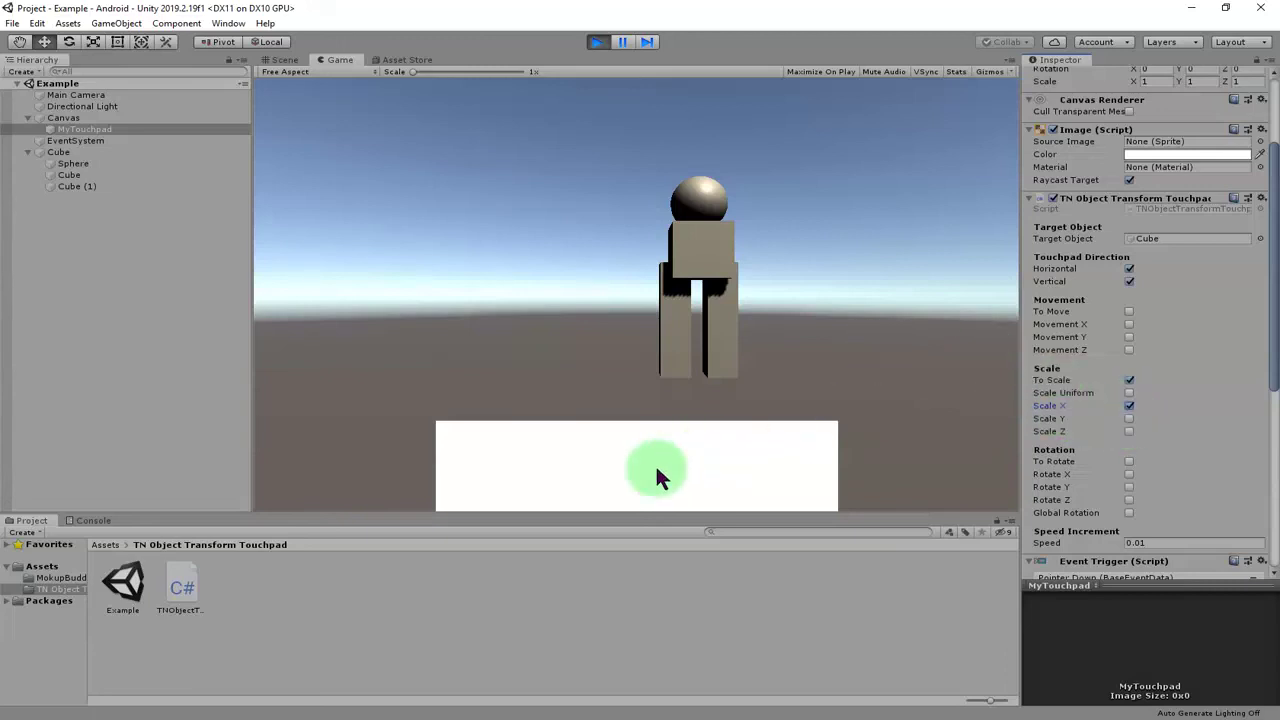
left_click_drag(657, 466, 705, 510)
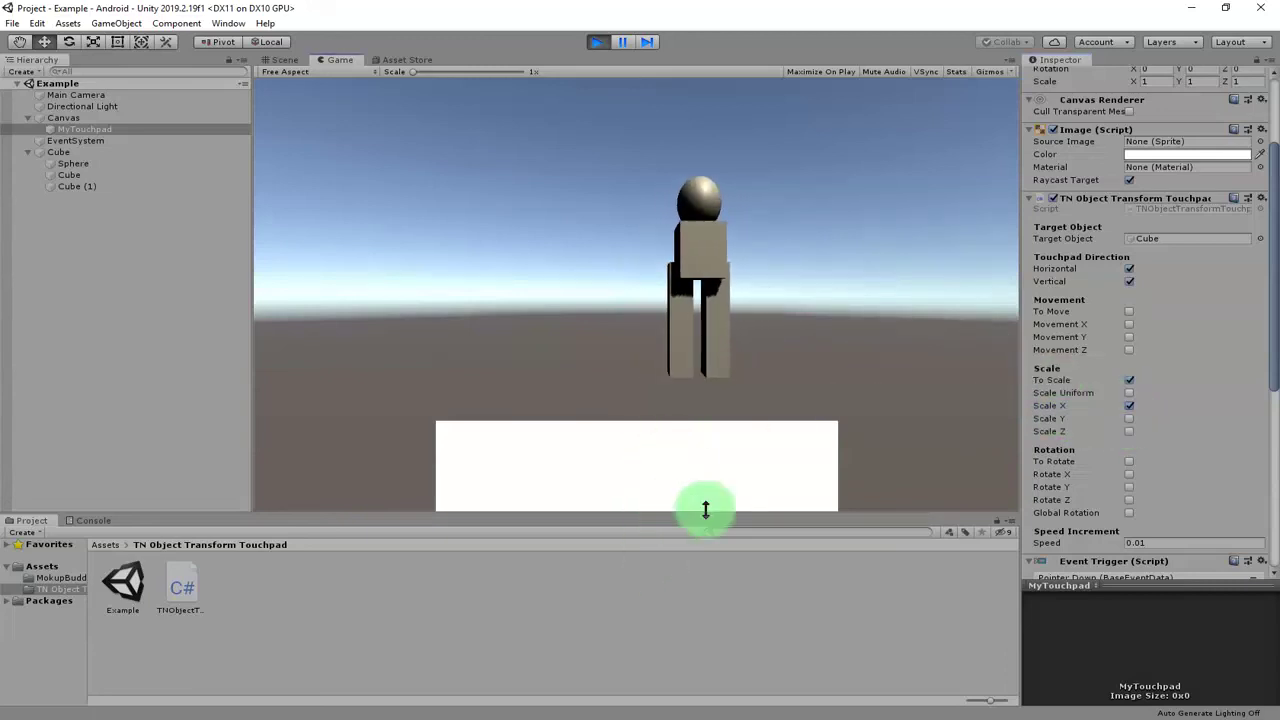
left_click(1130, 420)
left_click_drag(783, 469, 772, 346)
left_click(1129, 432)
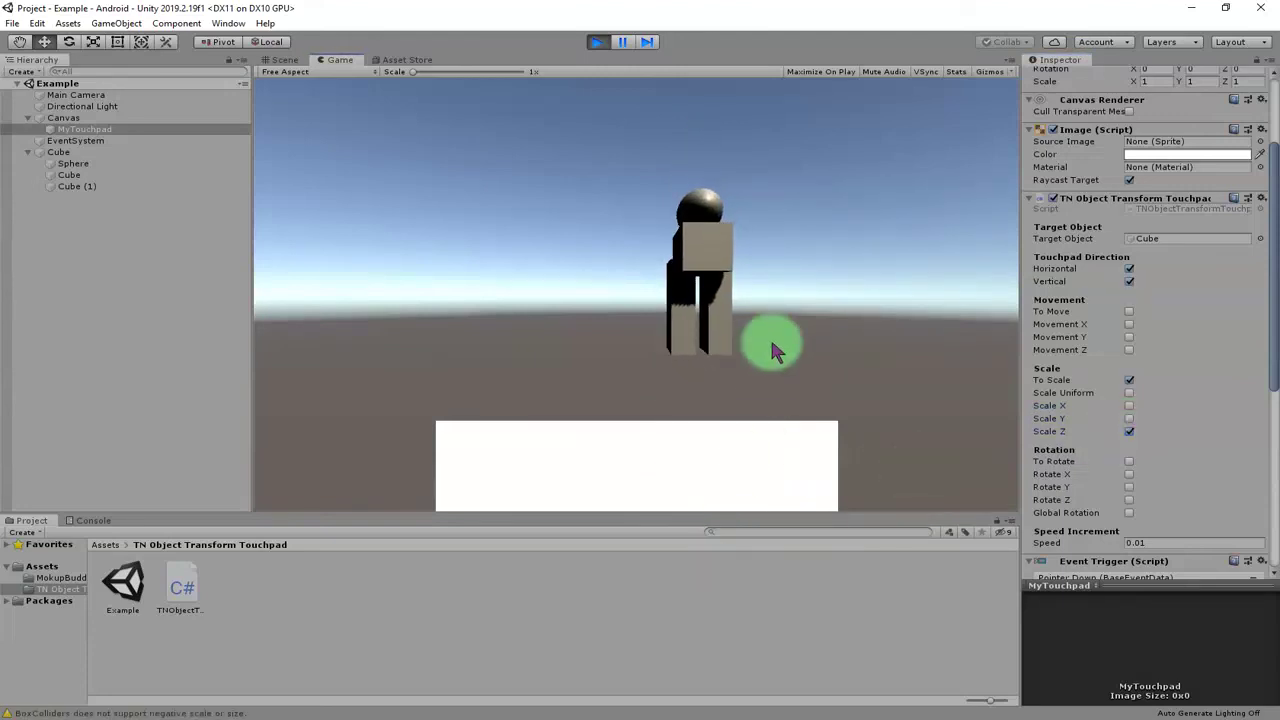
left_click_drag(745, 460, 1105, 422)
left_click(1130, 431)
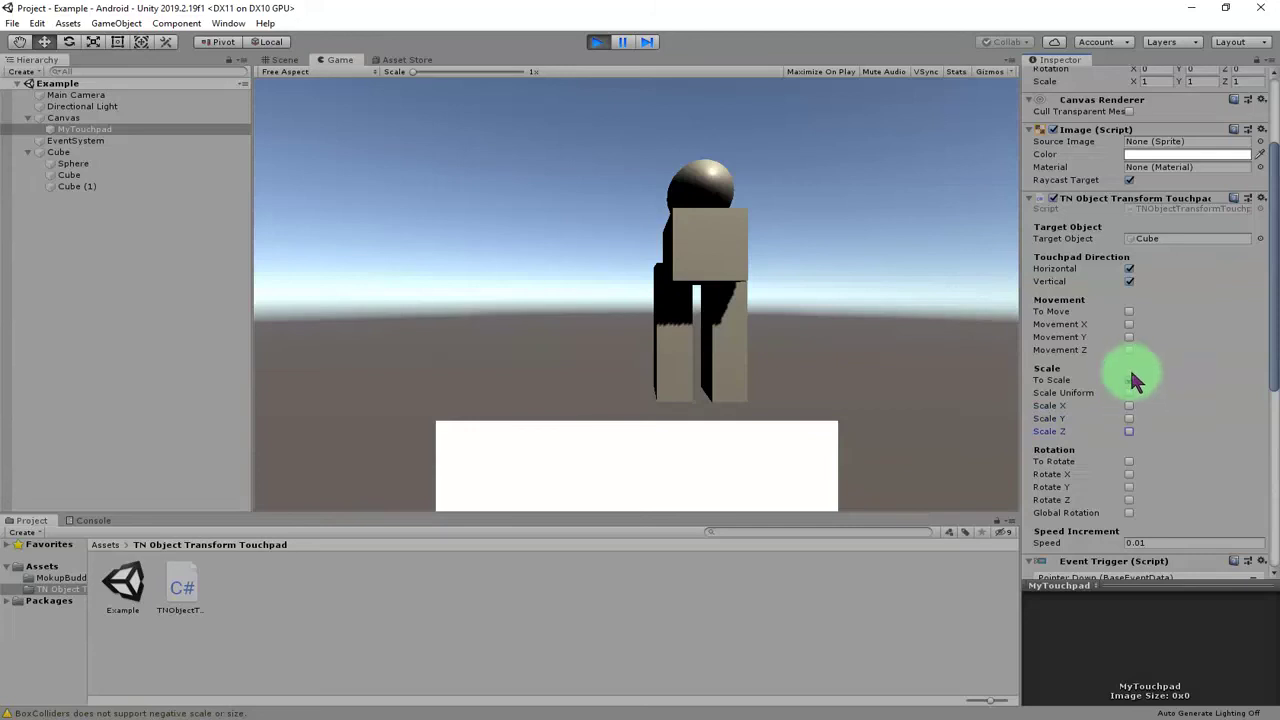
left_click(1129, 381)
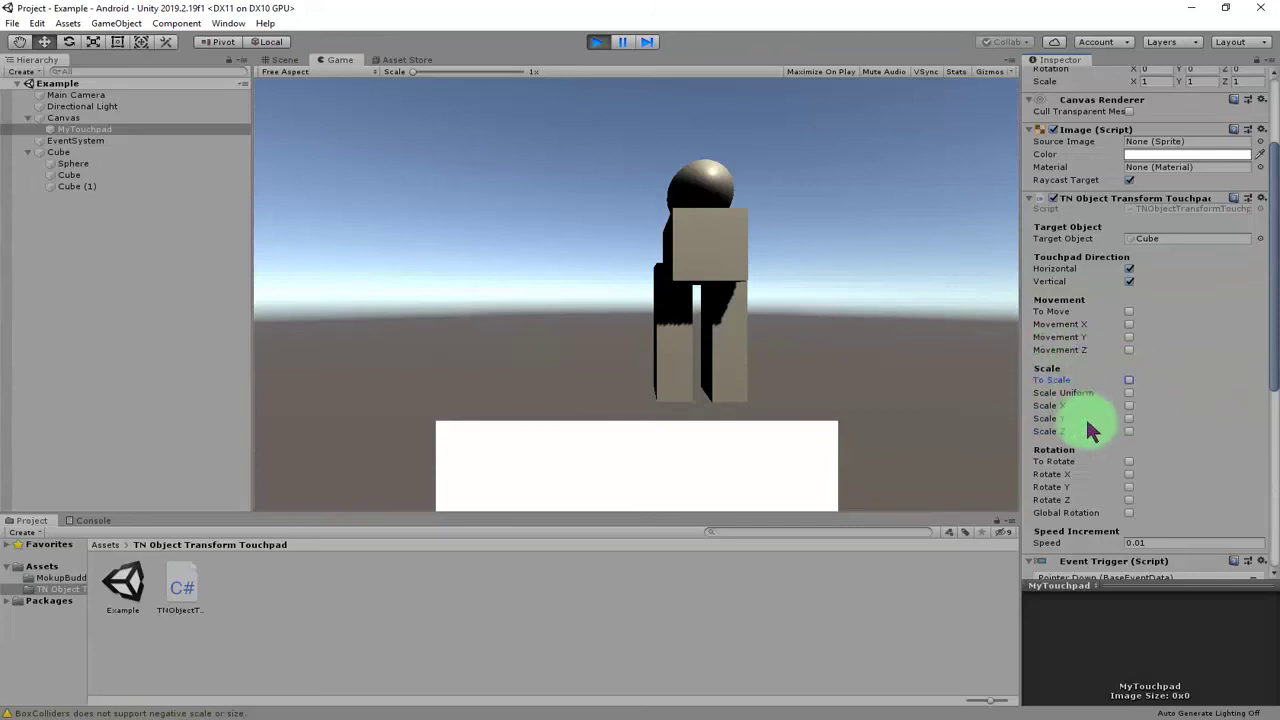
scroll(1090, 430, "down", 3)
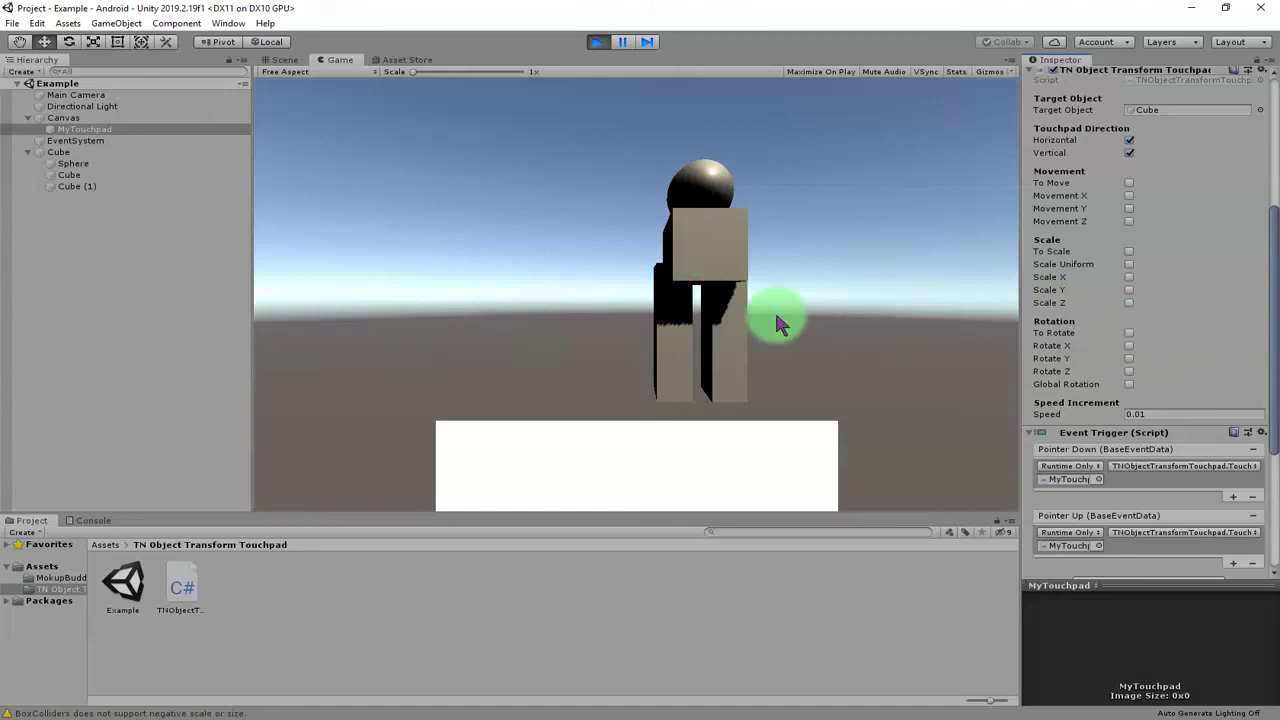
Turn on To Rotate, spin the figure around X, set Speed to 0.05, and rotate it further
left_click(1128, 334)
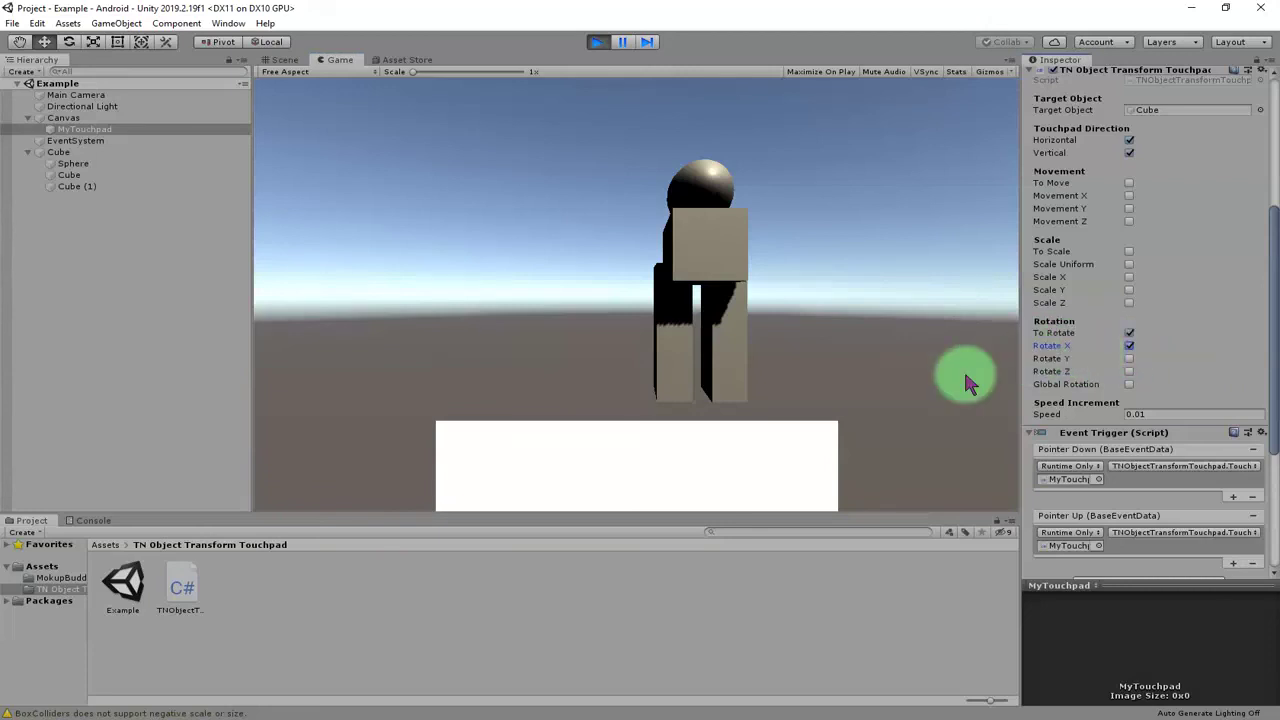
mouse_move(715, 470)
left_mouse_down()
mouse_move(694, 571)
mouse_move(663, 331)
mouse_move(591, 689)
mouse_move(683, 125)
mouse_move(760, 606)
left_mouse_up()
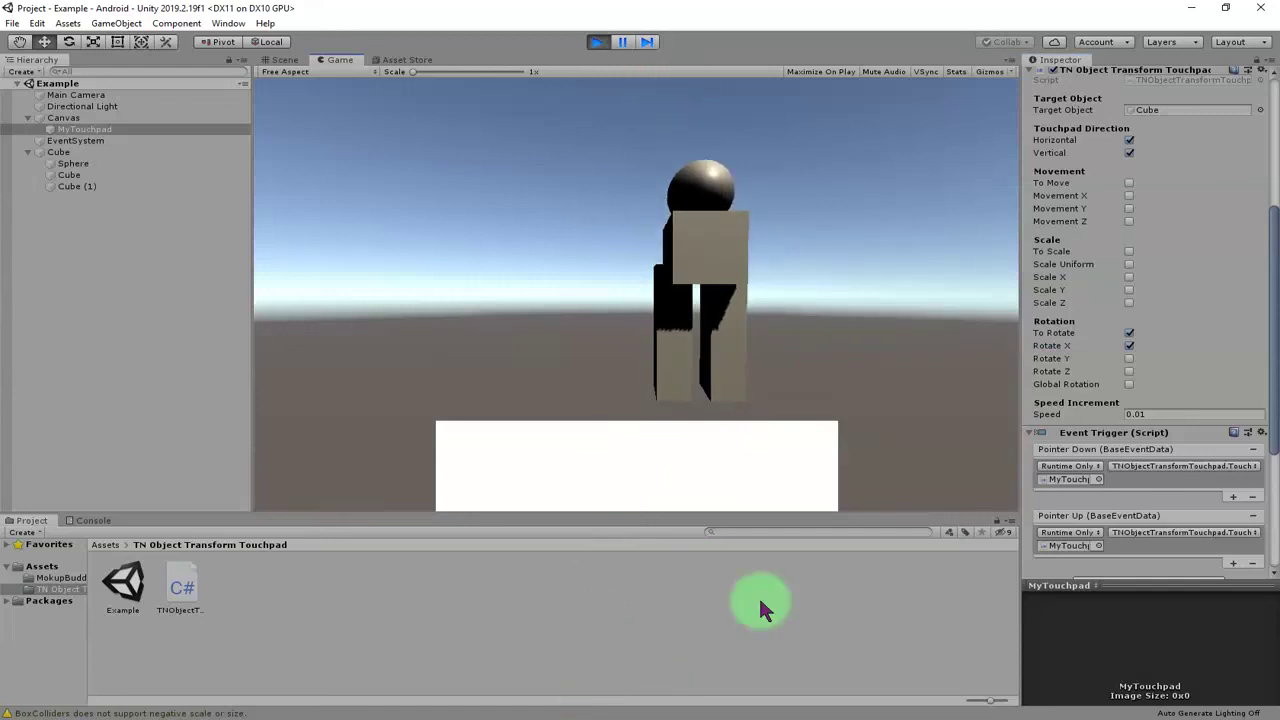
left_click(1178, 414)
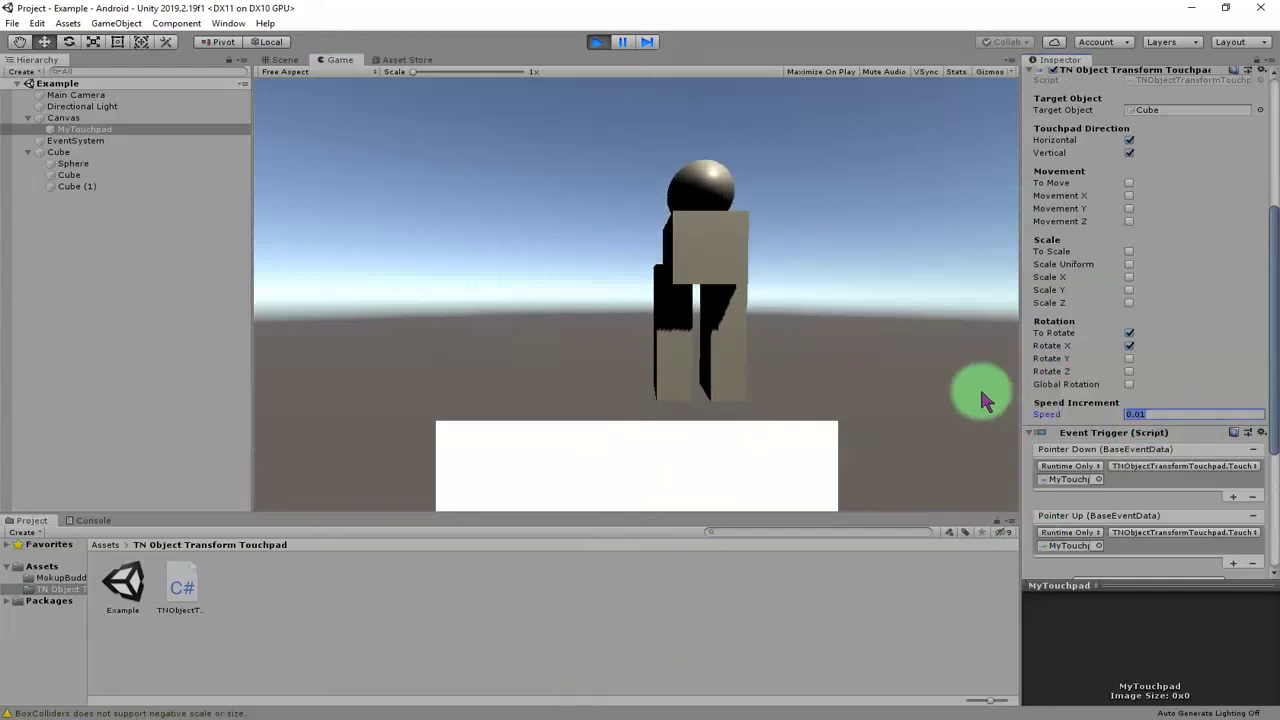
type("0.05")
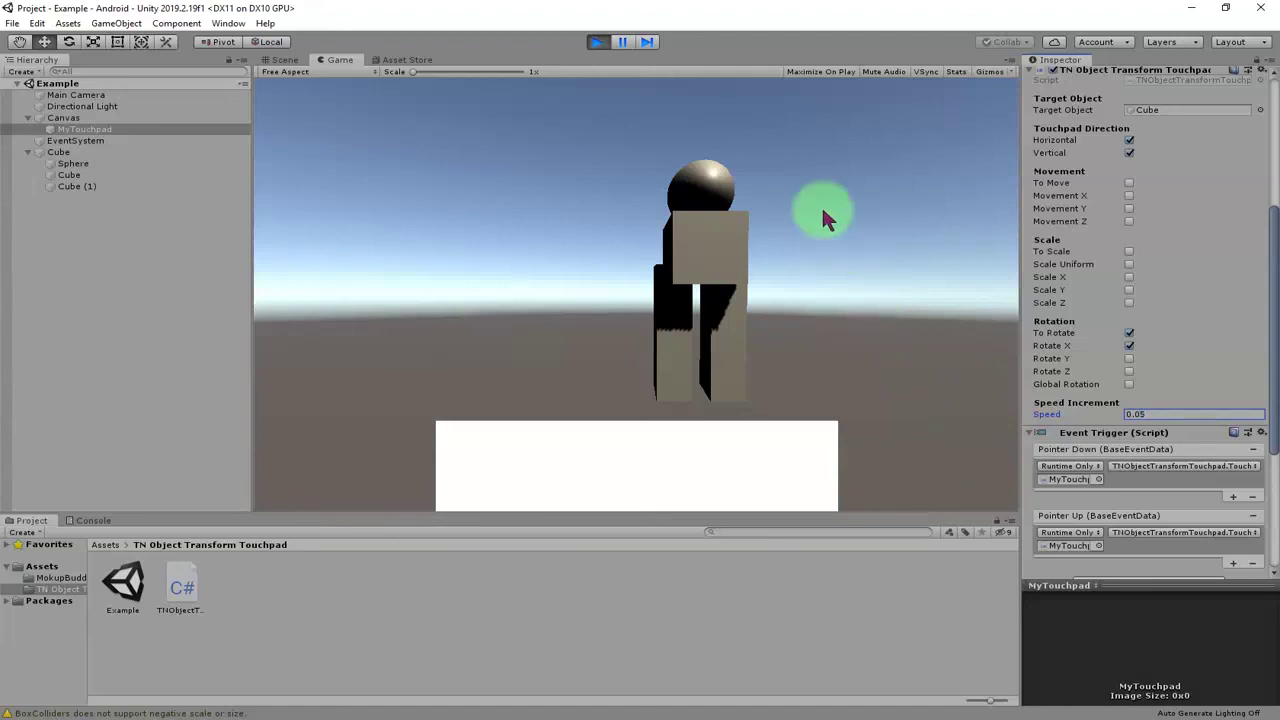
left_click_drag(693, 418, 697, 470)
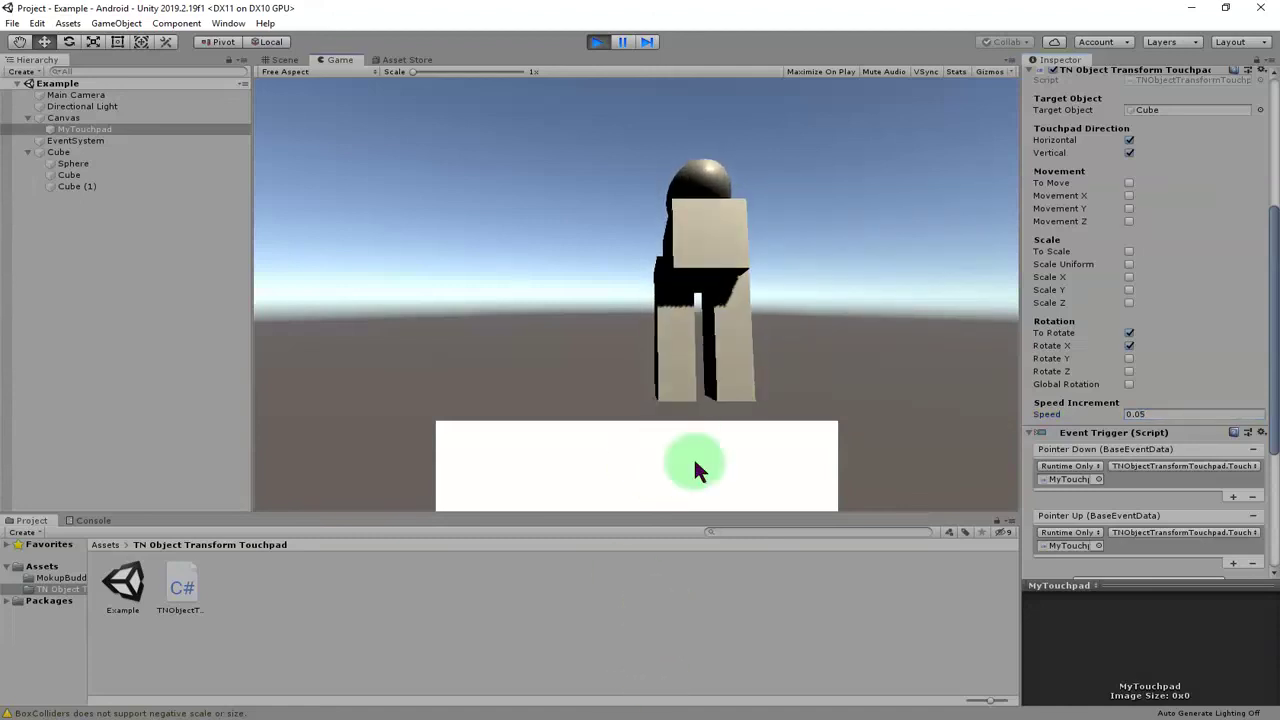
left_click_drag(820, 435, 1163, 370)
Switch the touchpad from Y to Z rotation and drag to spin the figure around Z and Y
left_click(1130, 358)
left_click(1129, 371)
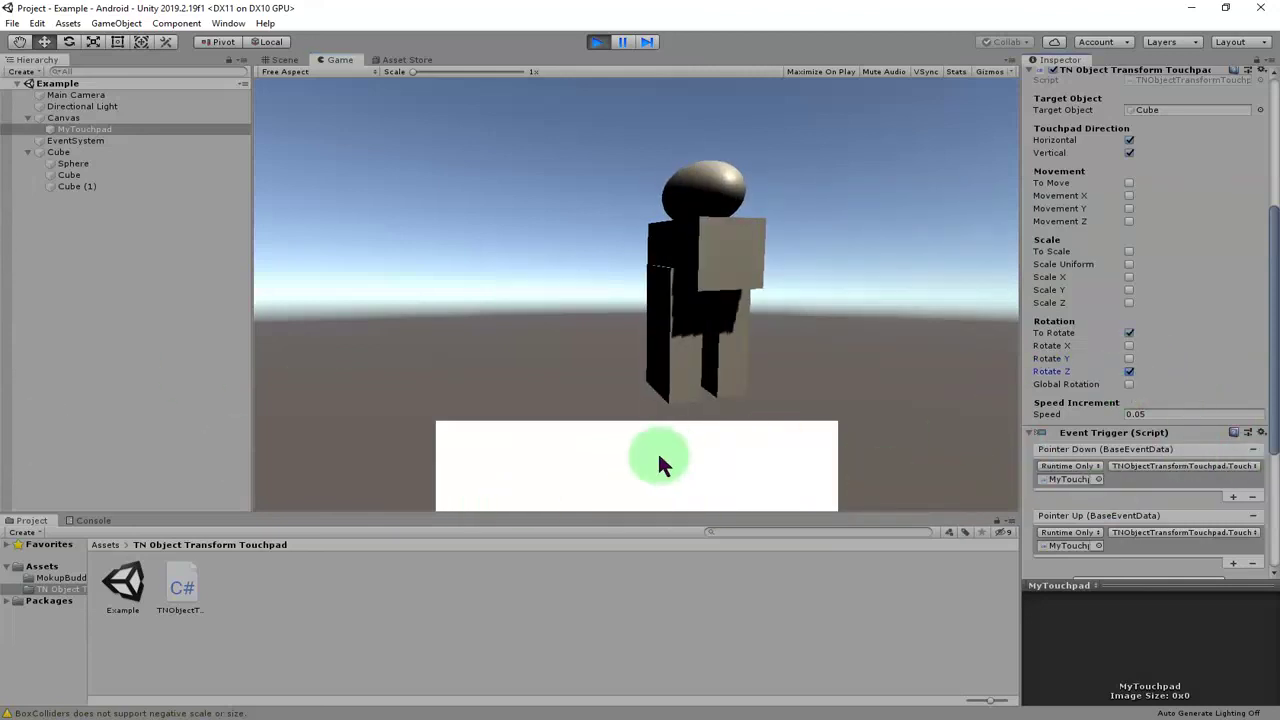
mouse_move(657, 457)
left_mouse_down()
mouse_move(871, 128)
mouse_move(623, 457)
mouse_move(678, 285)
mouse_move(640, 246)
mouse_move(629, 604)
mouse_move(663, 234)
mouse_move(647, 596)
mouse_move(1080, 320)
mouse_move(794, 414)
mouse_move(675, 183)
mouse_move(735, 240)
mouse_move(677, 386)
mouse_move(1089, 417)
mouse_move(1128, 378)
left_mouse_up()
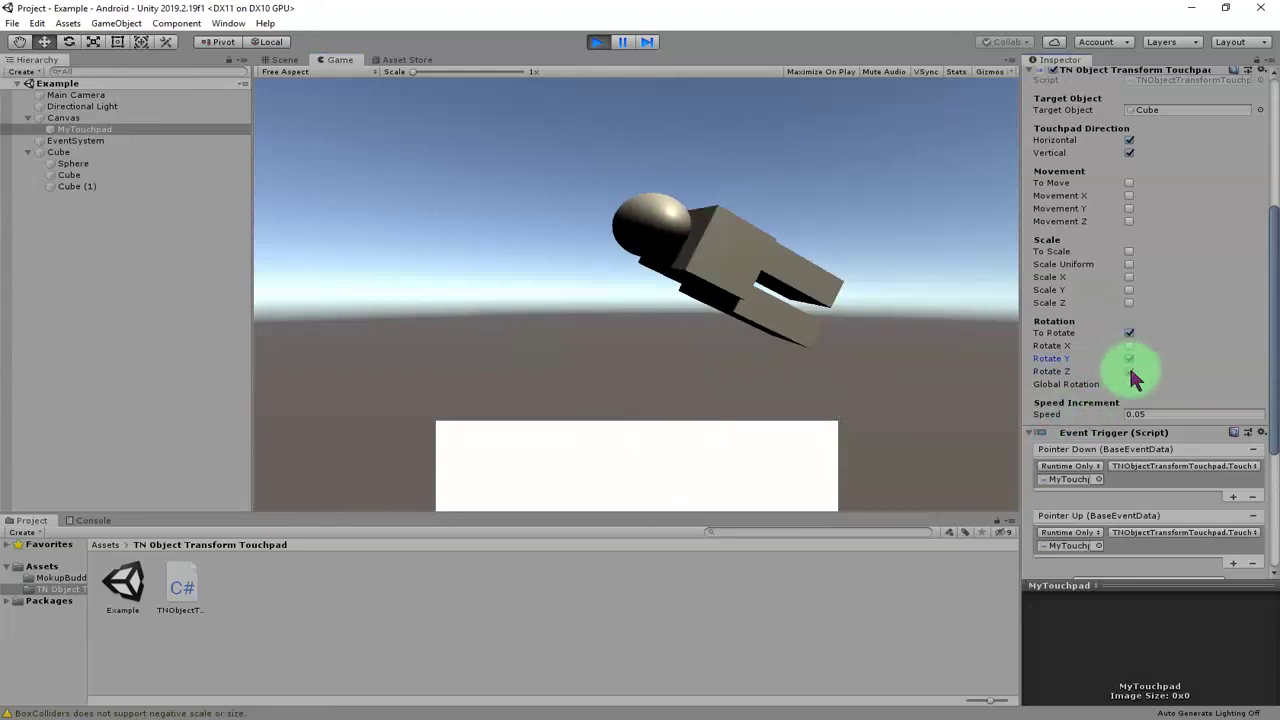
mouse_move(694, 478)
left_mouse_down()
mouse_move(720, 266)
mouse_move(691, 571)
mouse_move(808, 10)
mouse_move(749, 420)
mouse_move(677, 343)
mouse_move(646, 485)
mouse_move(666, 222)
mouse_move(644, 328)
mouse_move(646, 466)
mouse_move(614, 612)
mouse_move(700, 303)
mouse_move(766, 306)
mouse_move(729, 337)
mouse_move(551, 243)
mouse_move(651, 451)
mouse_move(674, 354)
mouse_move(1035, 332)
mouse_move(1186, 394)
mouse_move(737, 302)
mouse_move(1158, 392)
left_mouse_up()
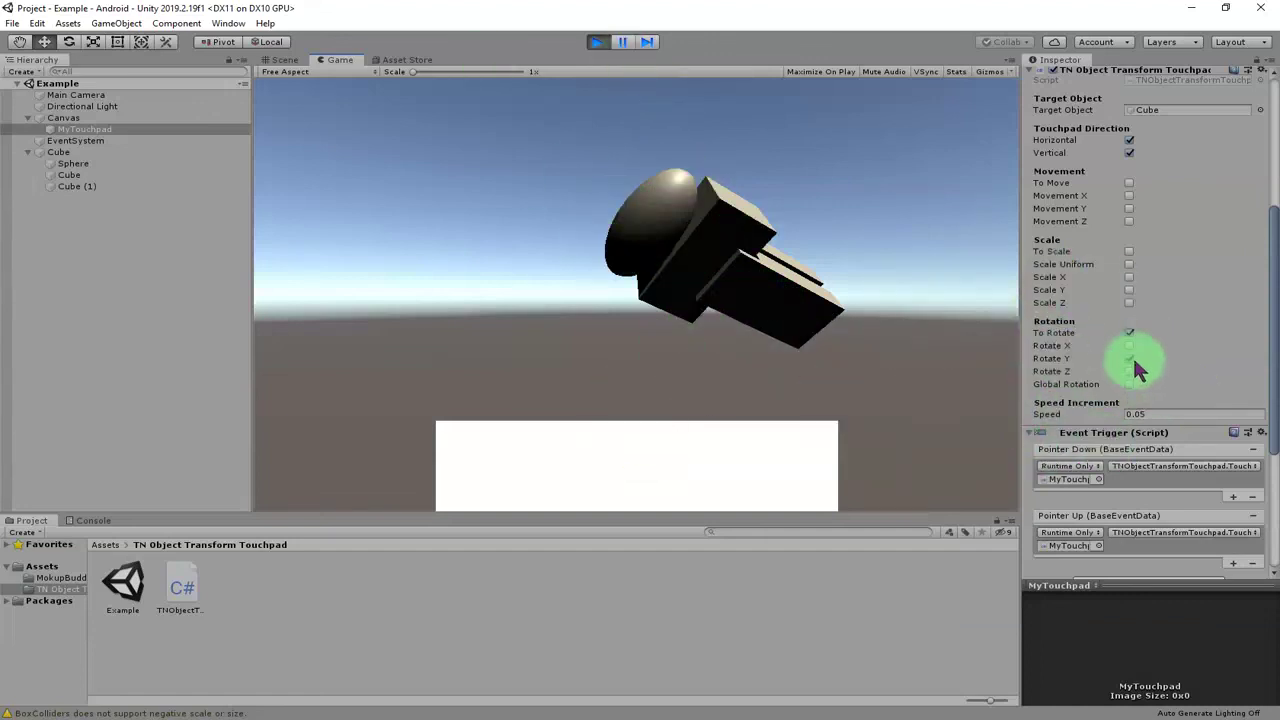
Keep only Rotate Y on, enable Global Rotation, and drag to rotate the figure in world space
left_click(1130, 359)
left_click(1060, 393)
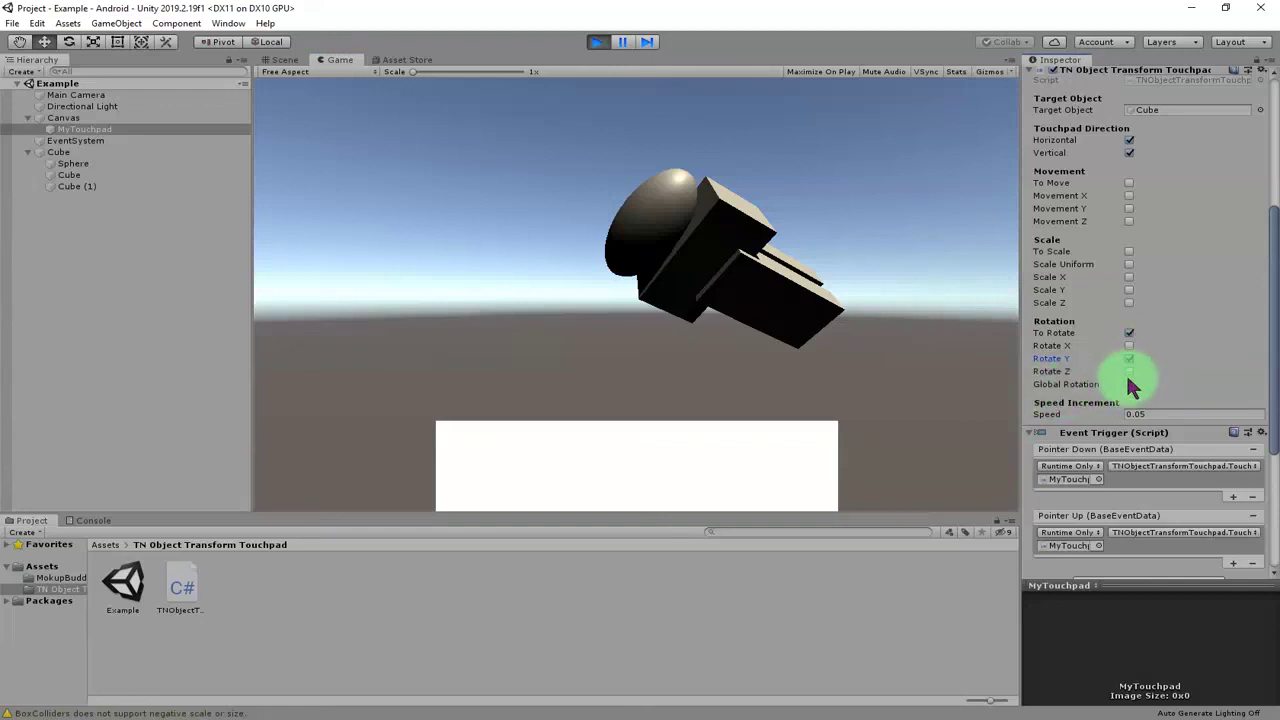
left_click(1052, 360)
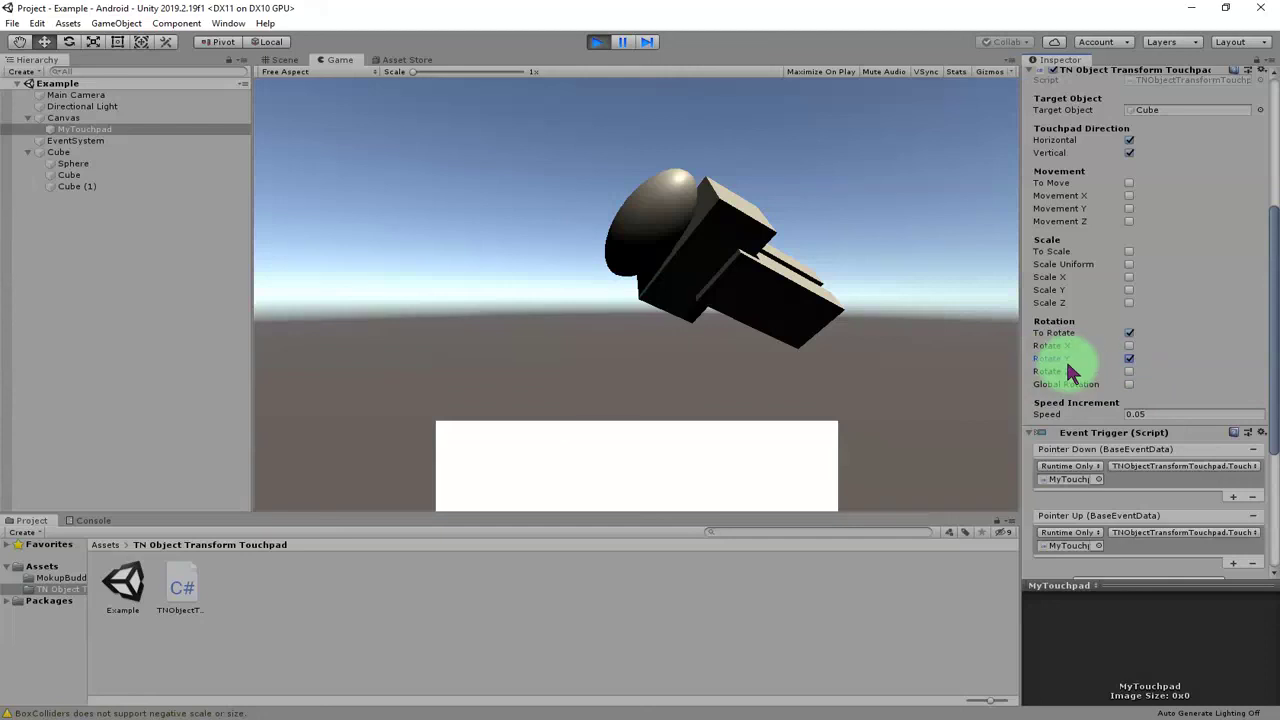
mouse_move(1070, 372)
left_mouse_down()
mouse_move(1112, 372)
mouse_move(1132, 398)
left_mouse_up()
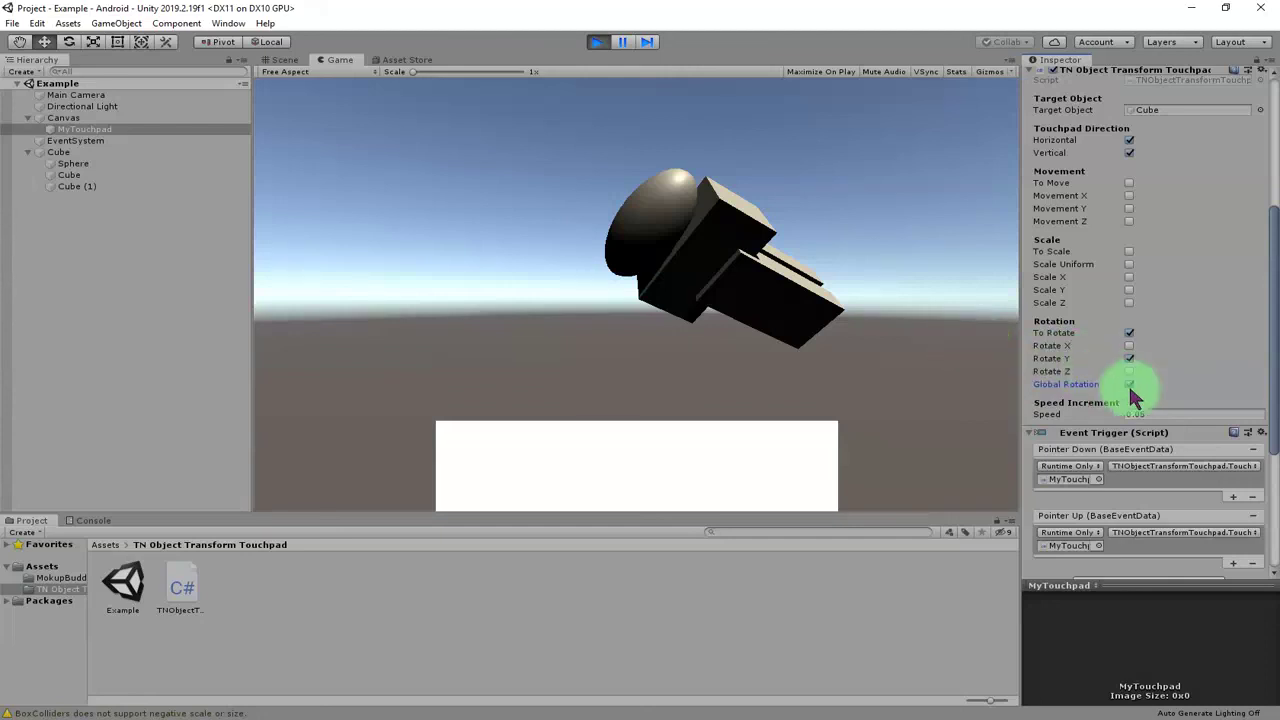
left_click(1131, 388)
left_click_drag(689, 484, 949, 413)
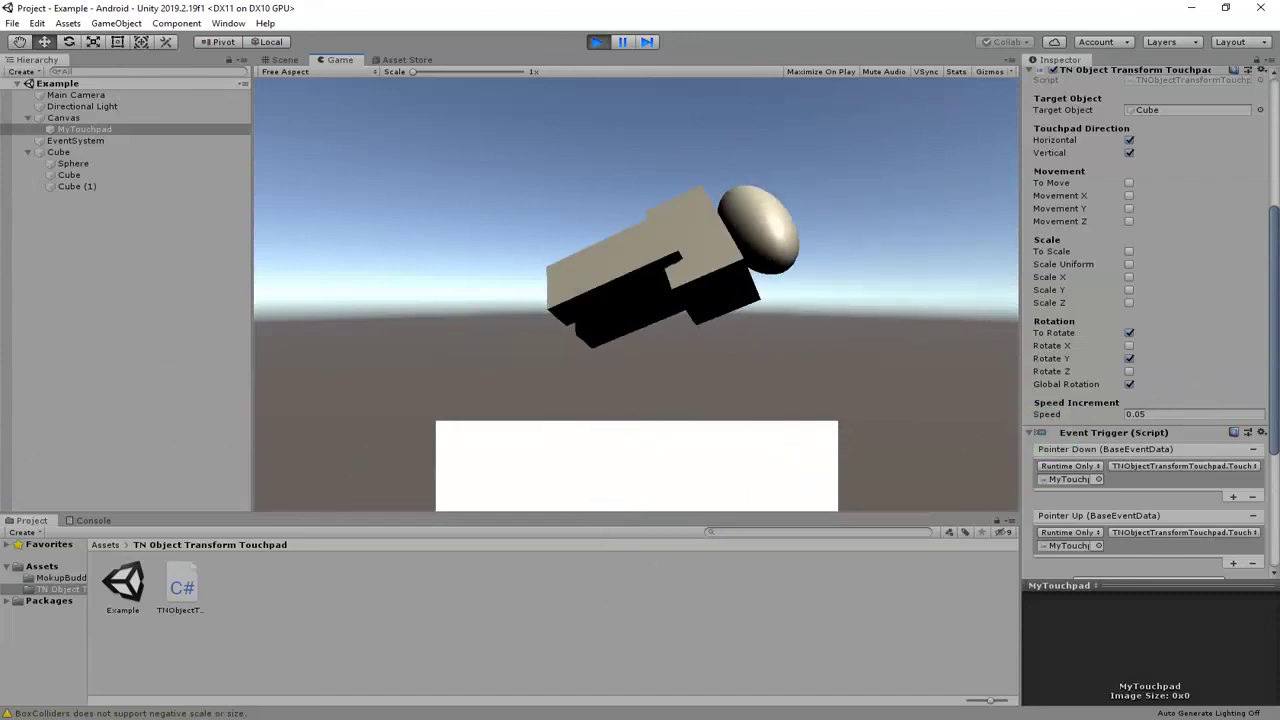